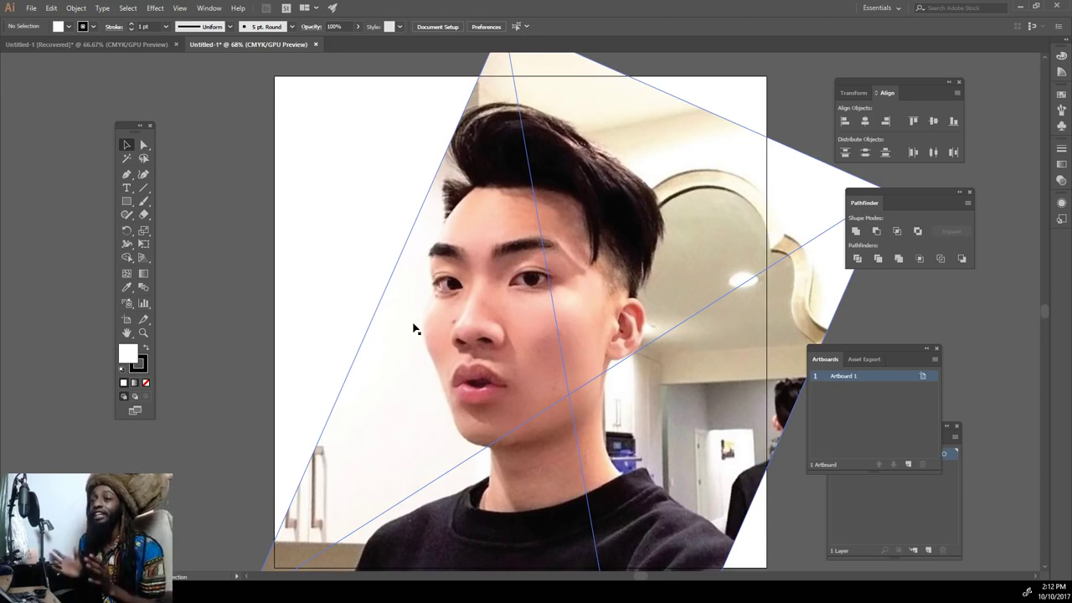
Fade the reference photo to 61% opacity
click(493, 259)
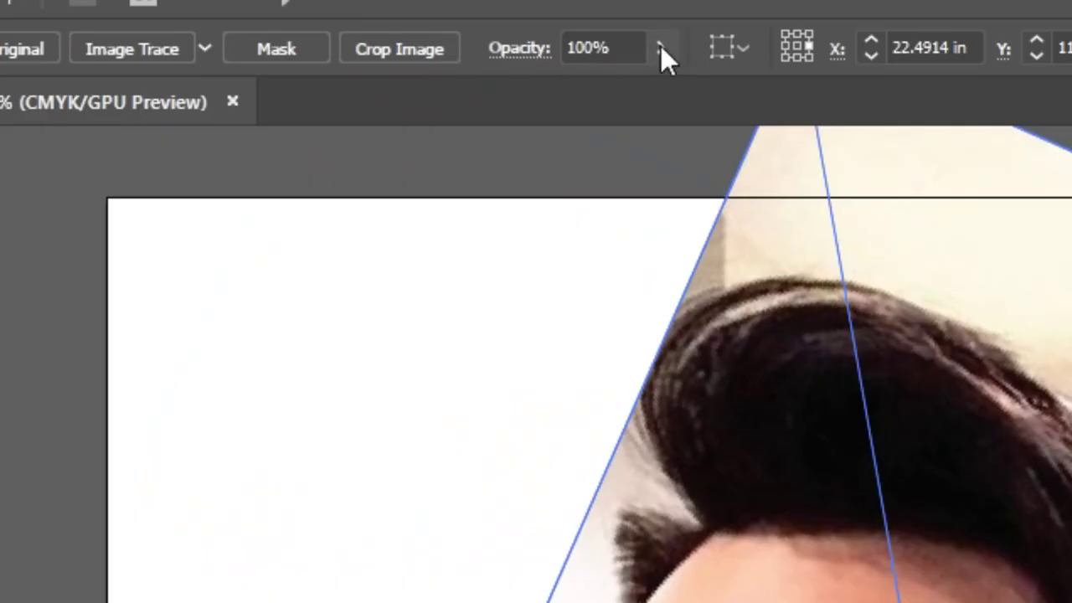
click(457, 26)
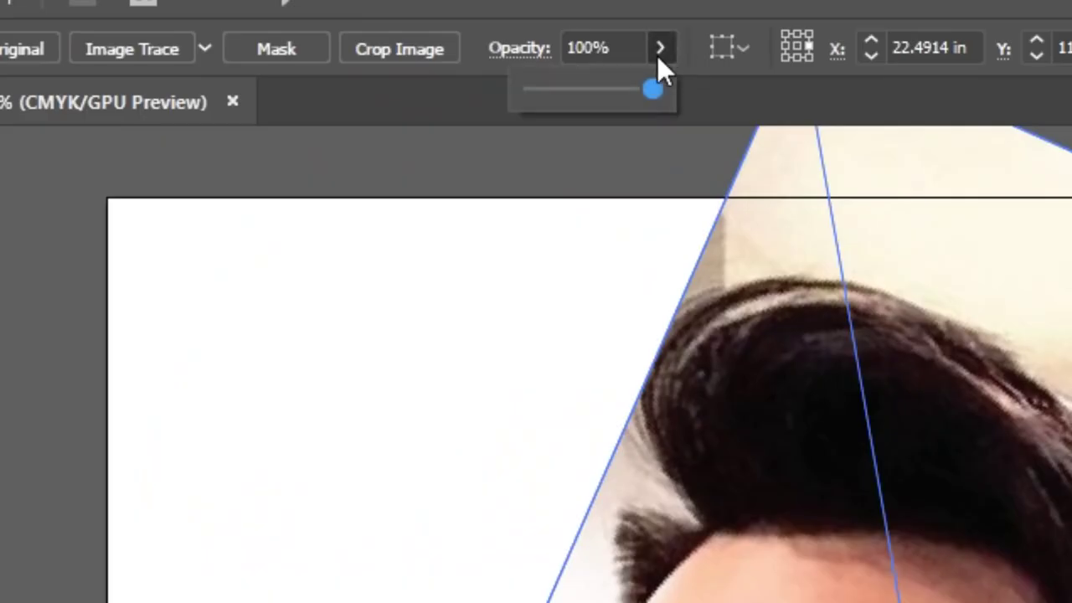
click(665, 51)
drag(650, 77, 606, 89)
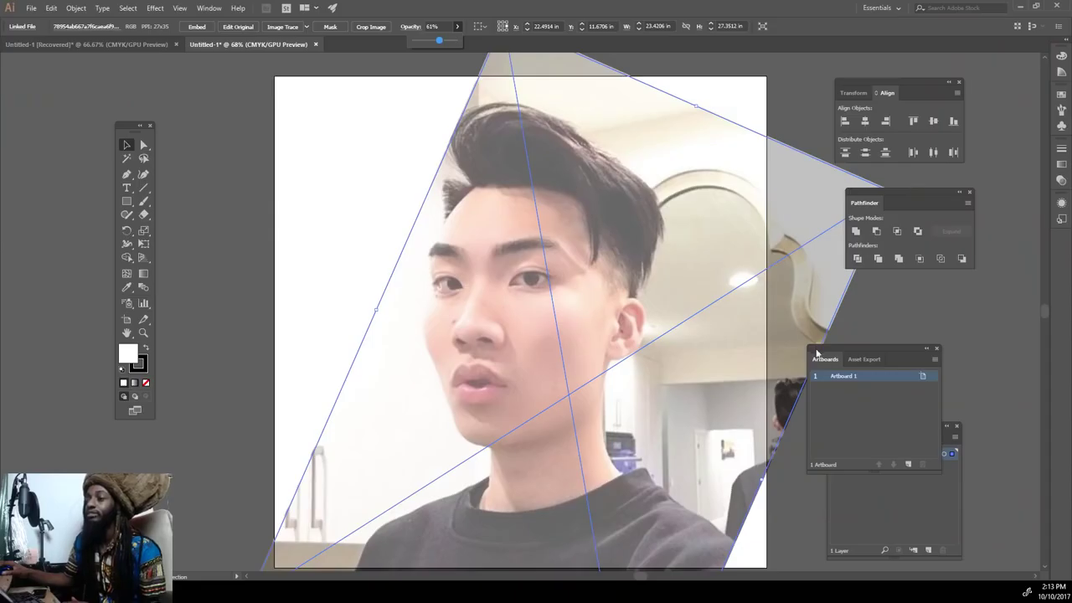
click(872, 522)
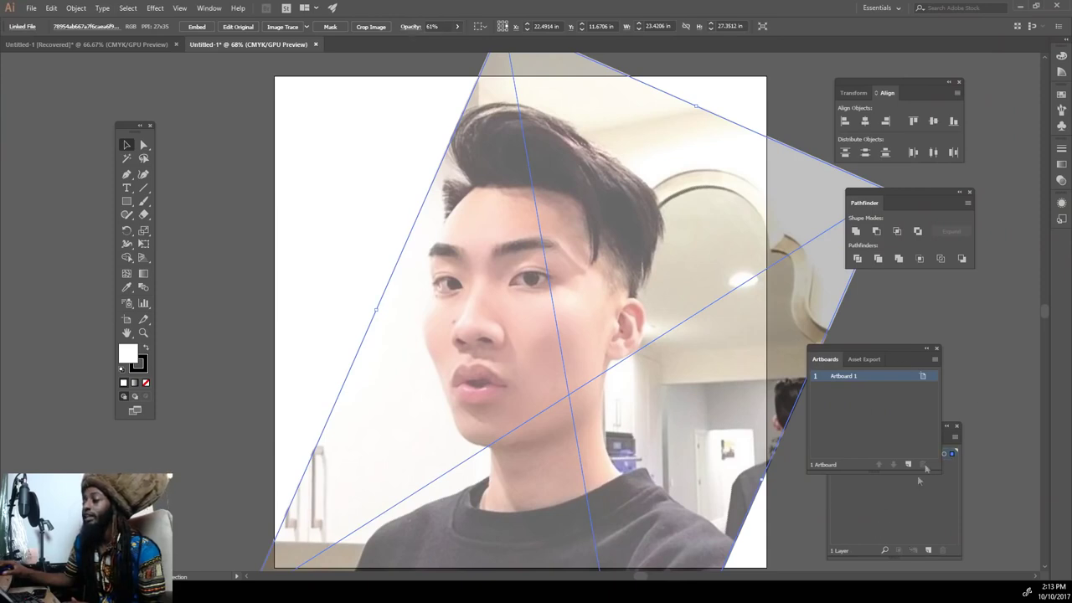
Lock Layer 1 and add a new Layer 2 above it
drag(904, 353, 923, 271)
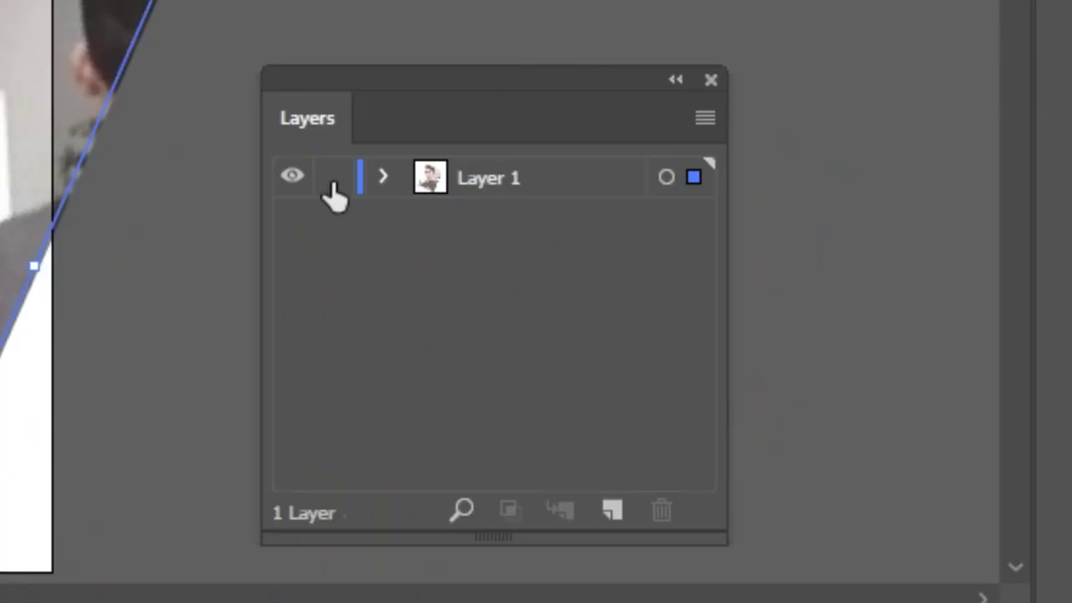
click(847, 453)
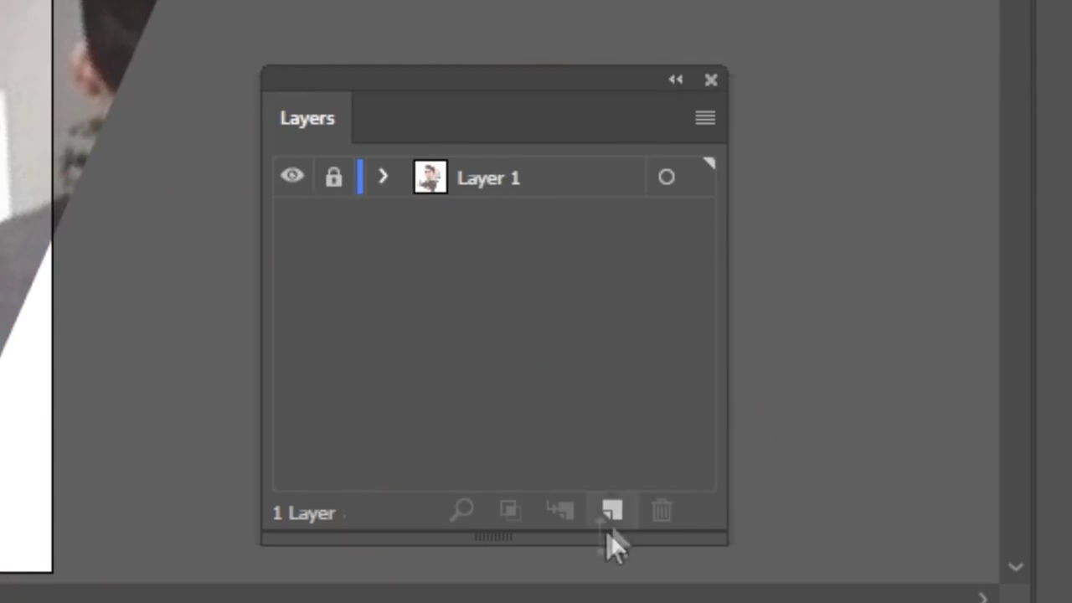
click(622, 521)
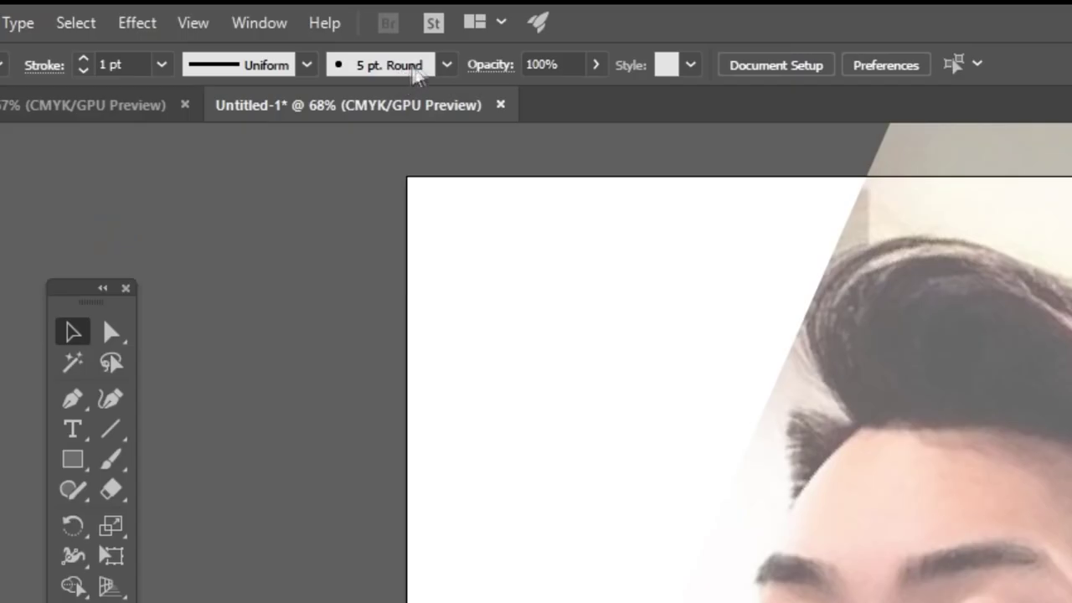
click(292, 26)
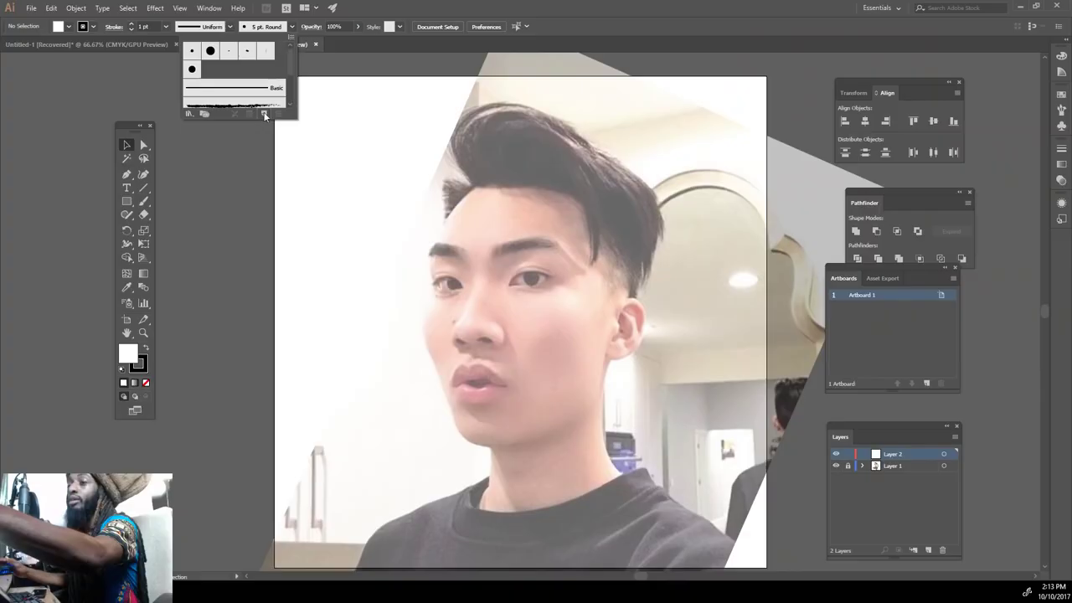
Create a new calligraphic brush, 3 pt size, varying with pen pressure
click(265, 116)
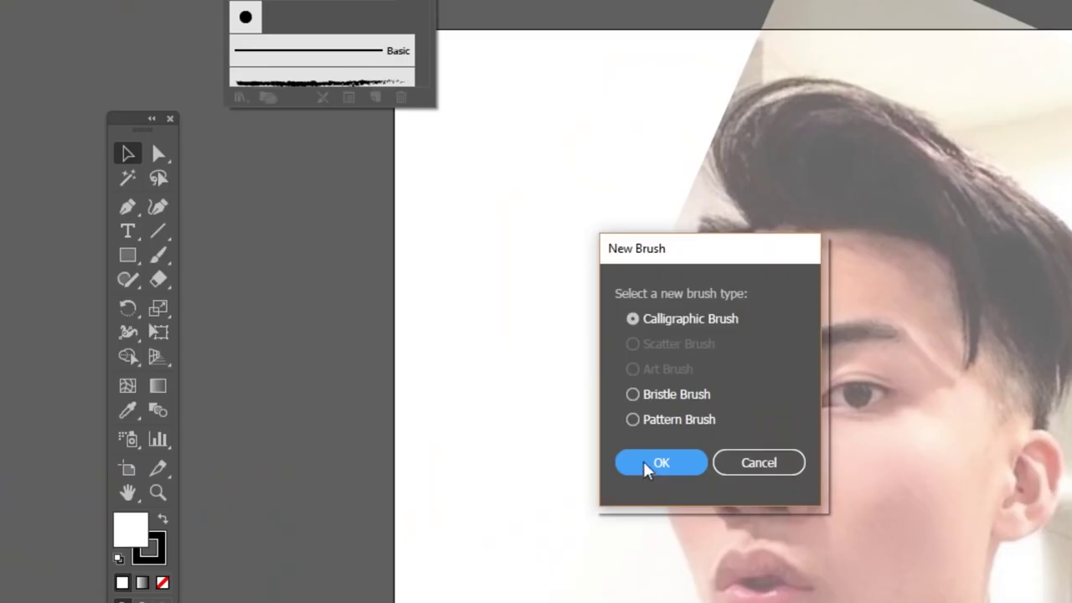
click(415, 318)
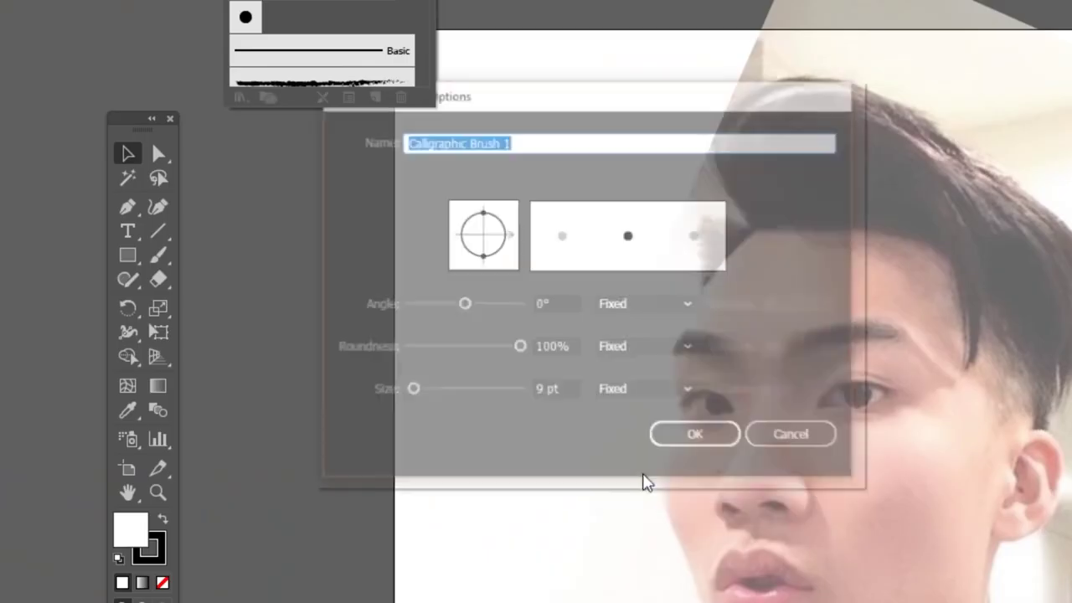
click(611, 391)
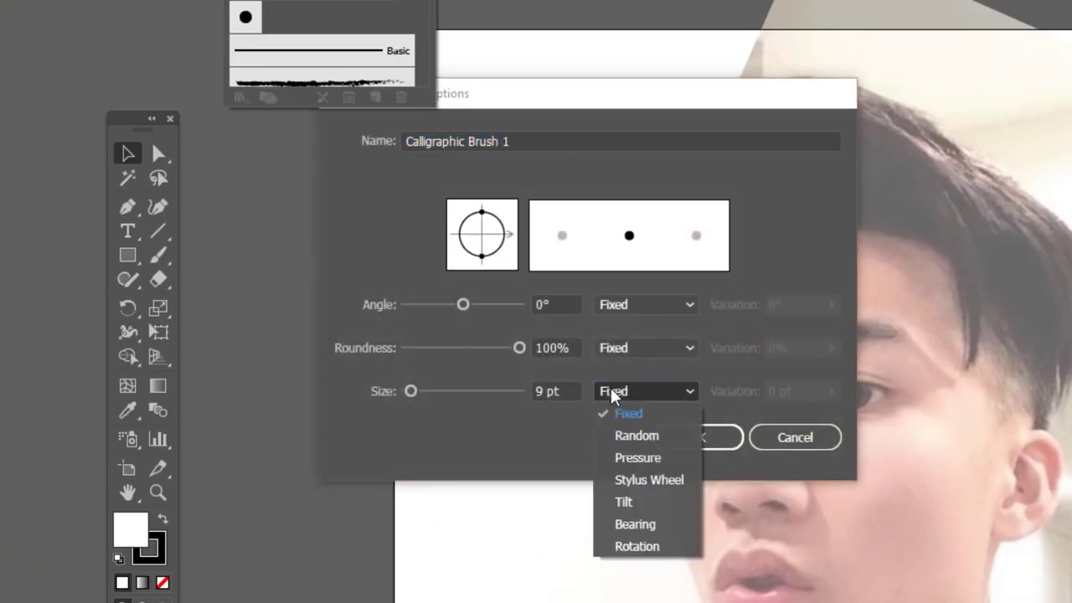
click(619, 458)
mouse_move(421, 392)
mouse_down()
mouse_move(406, 391)
mouse_move(422, 405)
mouse_move(408, 397)
mouse_up()
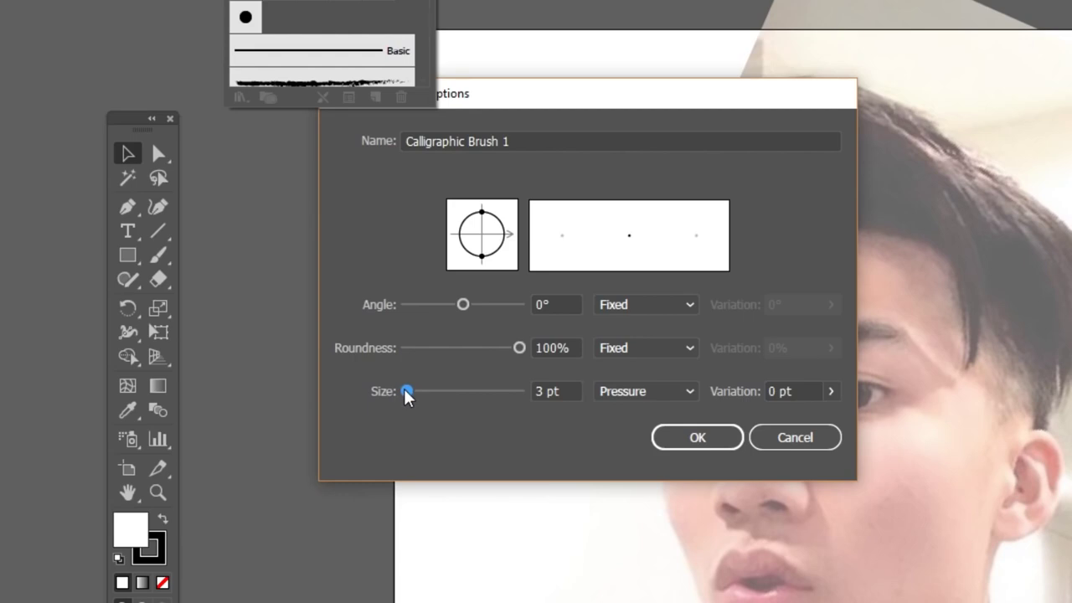
click(833, 391)
click(823, 421)
click(674, 446)
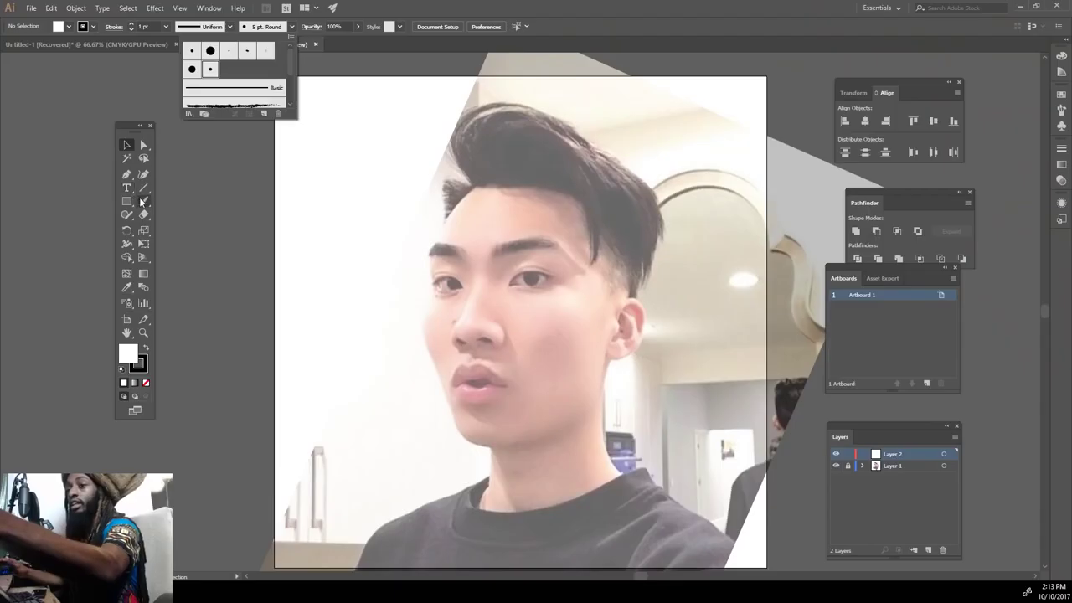
Paint a test stroke with the new brush, then select and delete it
click(146, 201)
drag(194, 195, 197, 250)
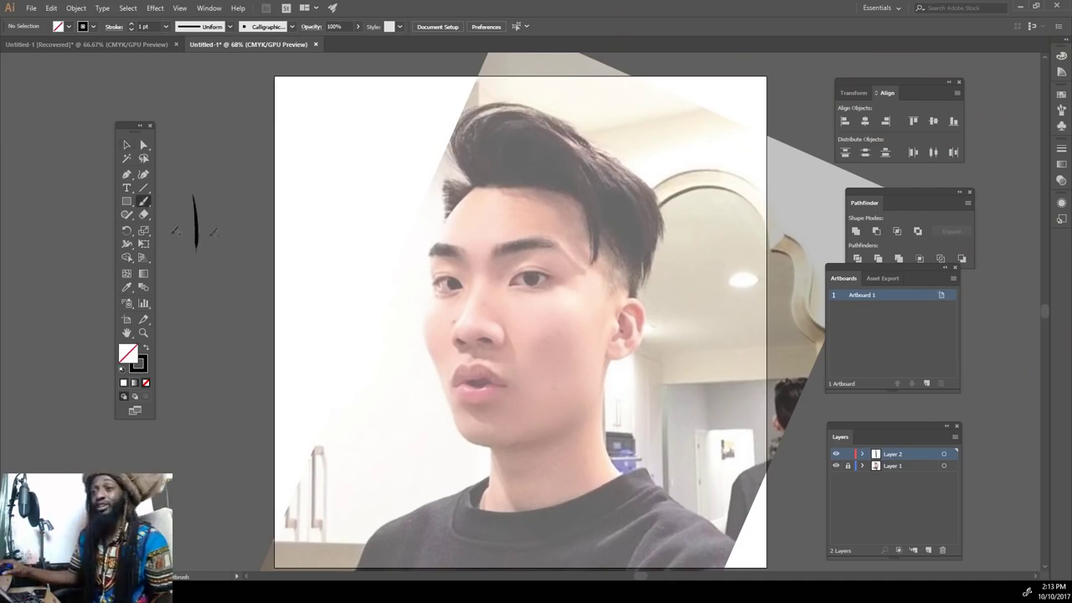
click(126, 145)
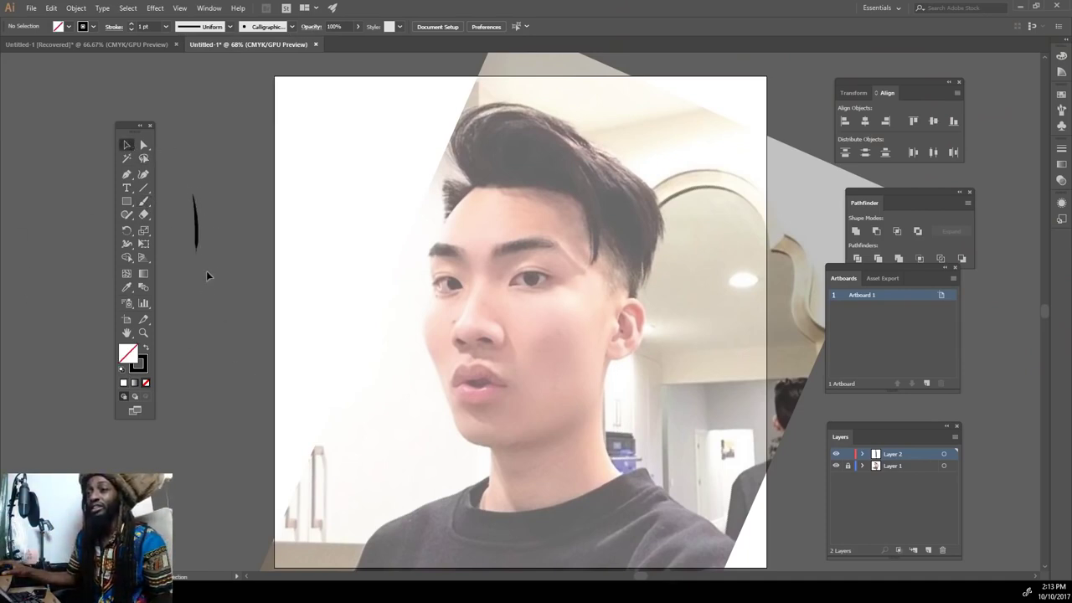
key(ctrl+a)
key(Delete)
Zoom in on the eye and set the stroke weight to 0.75 pt
key(ctrl+equal)
key(ctrl+equal)
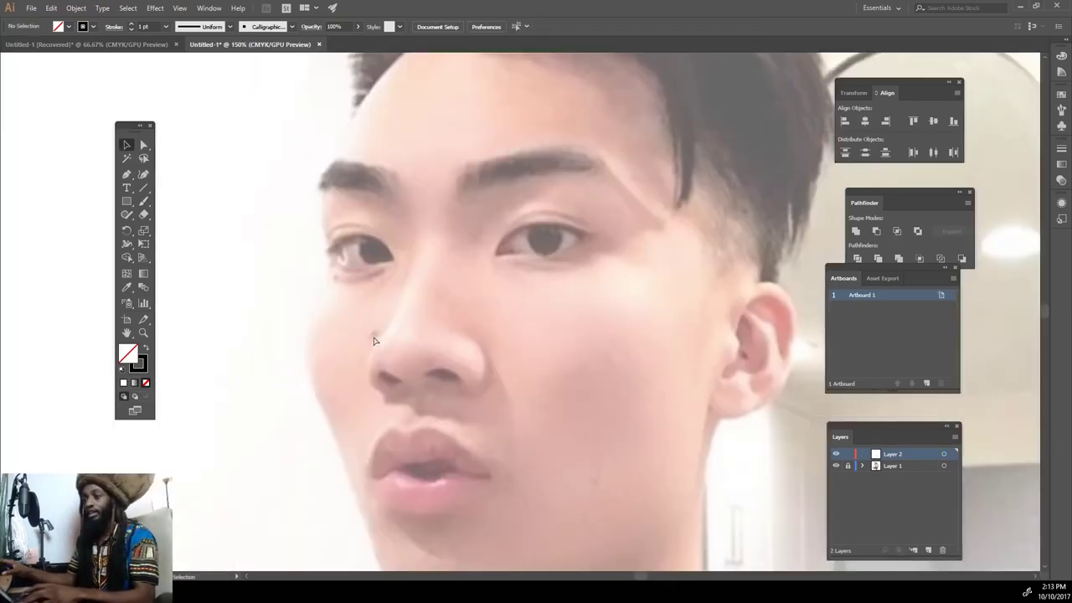
key(ctrl+equal)
key(ctrl+equal)
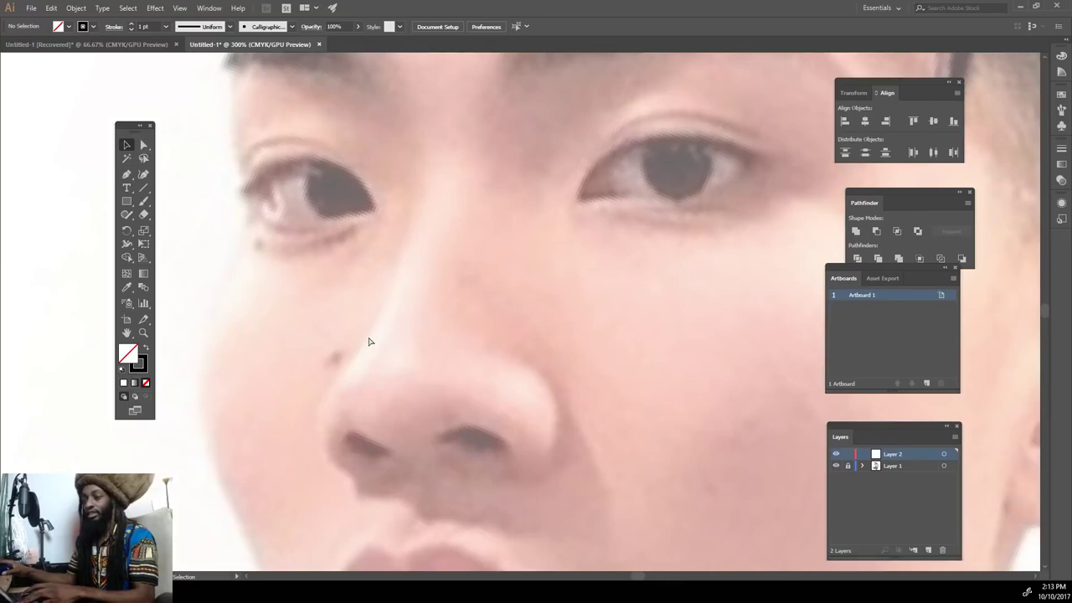
key(ctrl+equal)
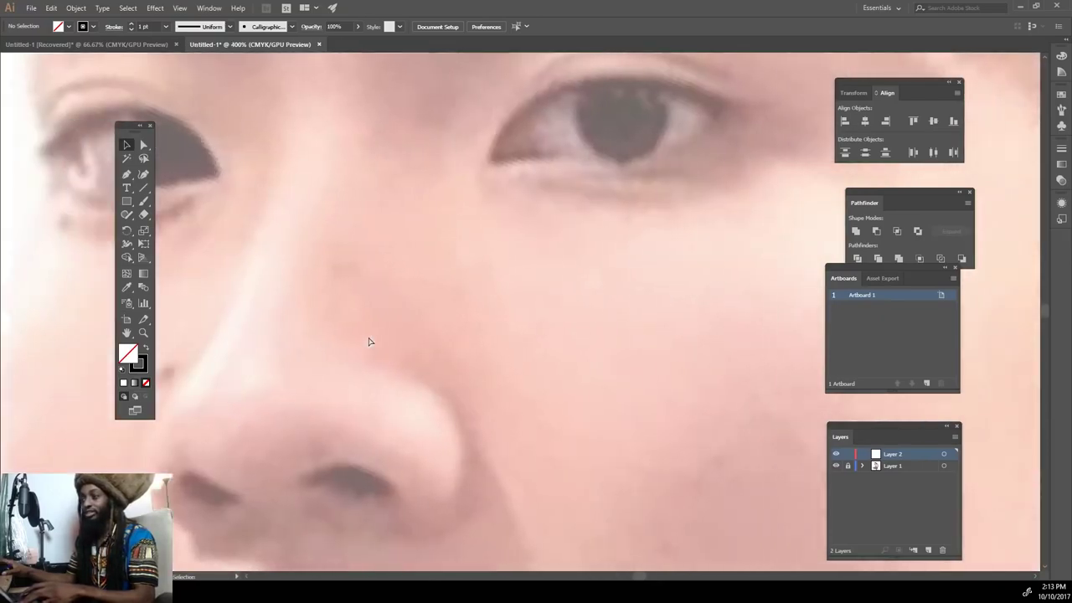
key(ctrl+equal)
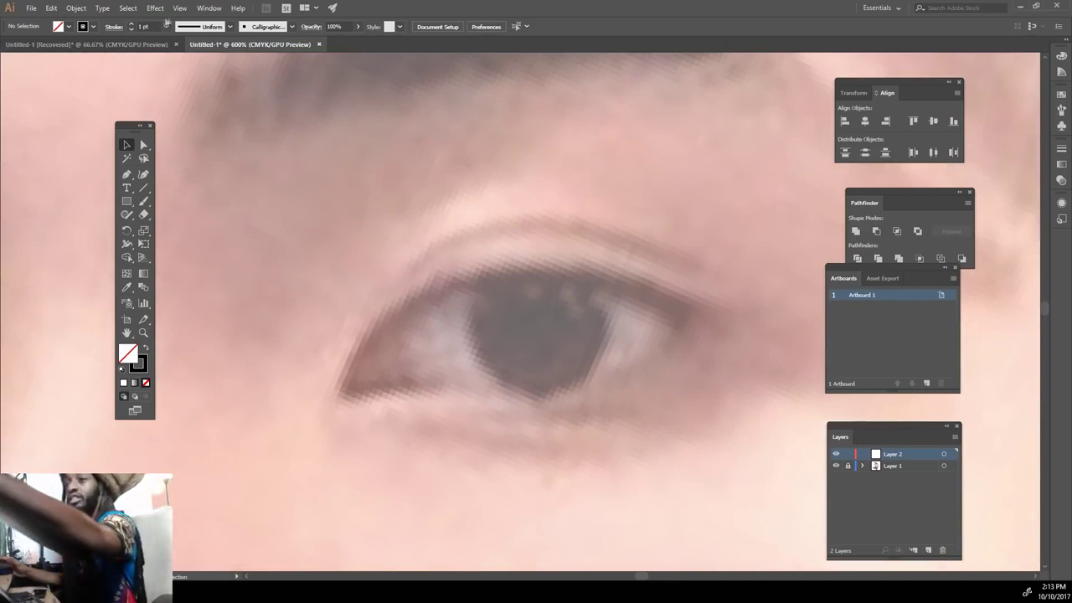
click(166, 26)
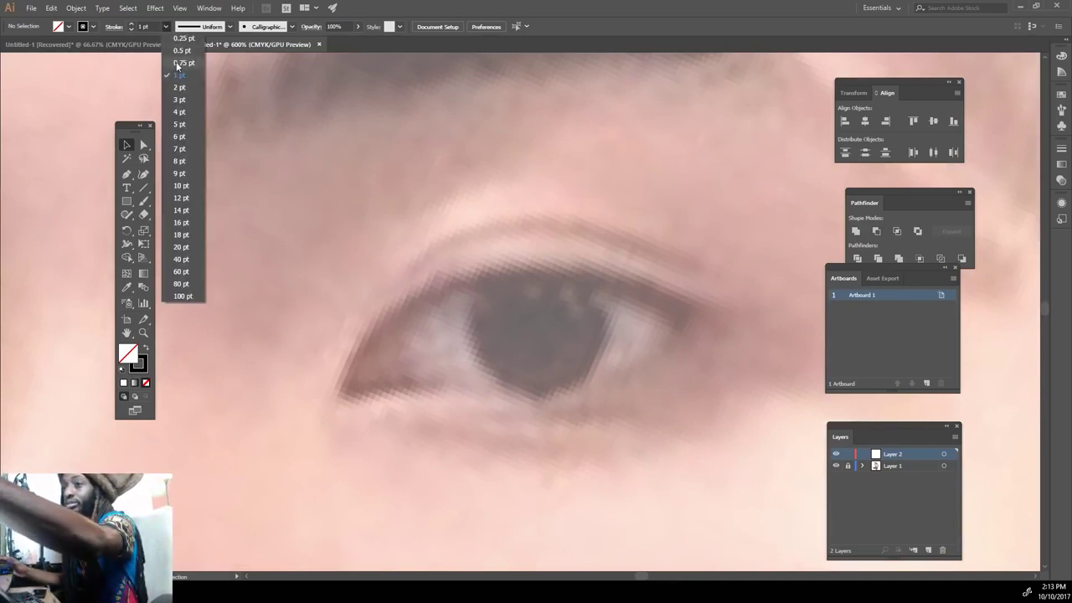
click(178, 63)
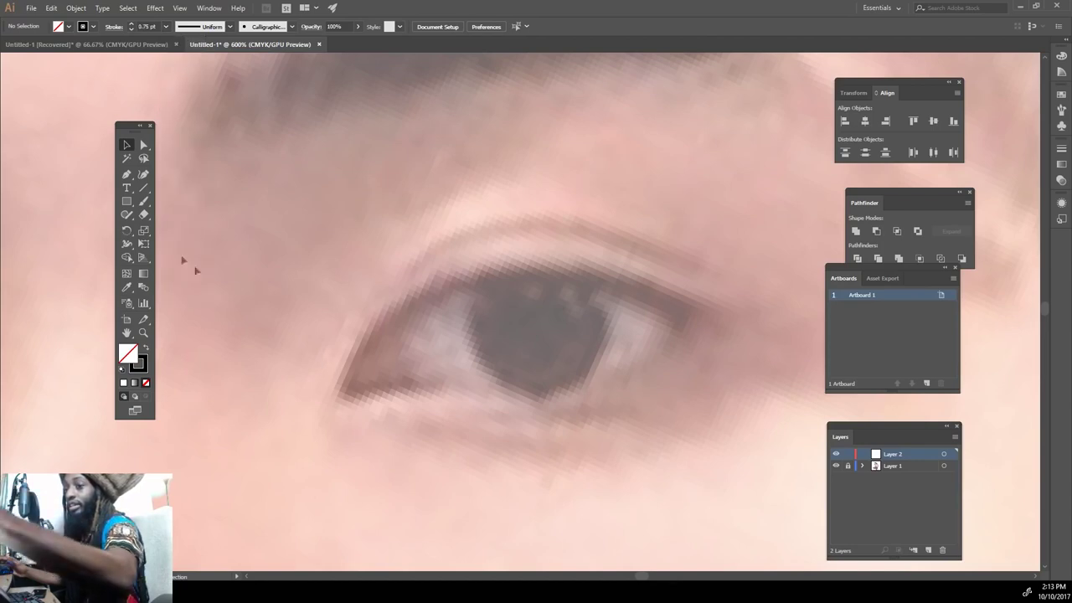
Trace the first eye's upper and lower lids, inner corner and iris
click(144, 202)
drag(342, 390, 735, 310)
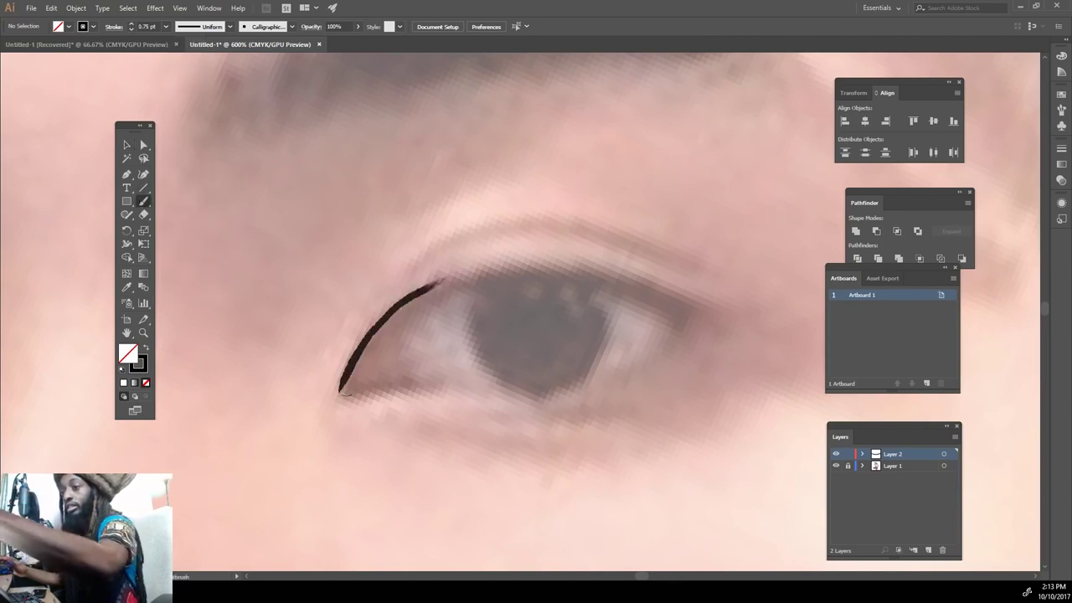
drag(337, 394, 693, 313)
mouse_move(412, 381)
mouse_down()
mouse_move(375, 360)
mouse_move(399, 298)
mouse_up()
key(ctrl+z)
mouse_move(408, 385)
mouse_down()
mouse_move(395, 305)
mouse_move(361, 373)
mouse_move(685, 263)
mouse_up()
mouse_move(466, 299)
mouse_down()
mouse_move(590, 356)
mouse_move(484, 270)
mouse_up()
Trace the other eye's lids, iris curve and corner stroke
key(ctrl+minus)
key(ctrl+minus)
key(ctrl+minus)
key(ctrl+plus)
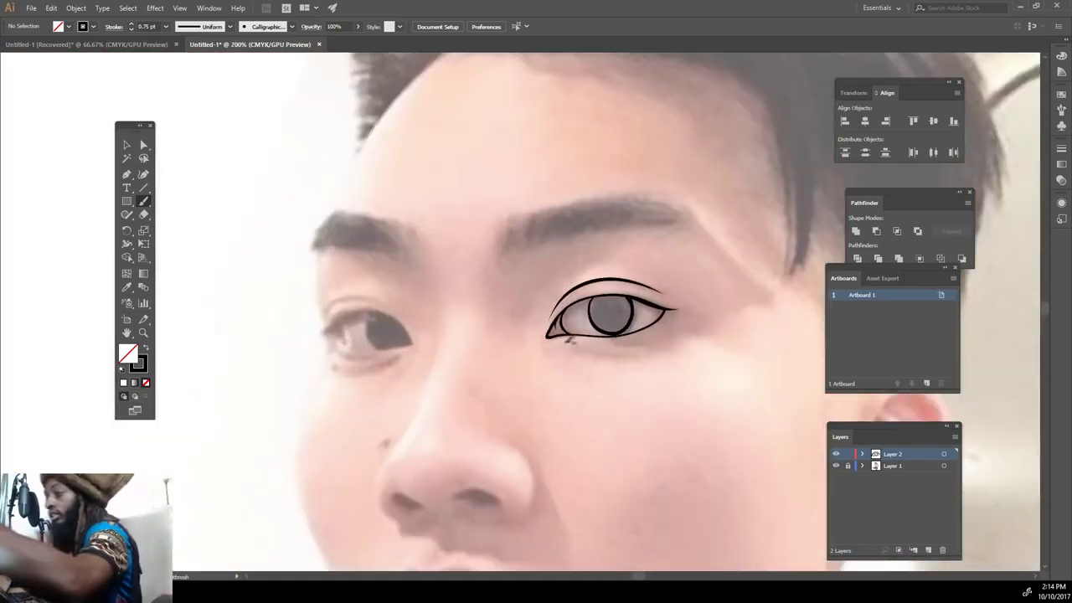
drag(360, 367, 400, 365)
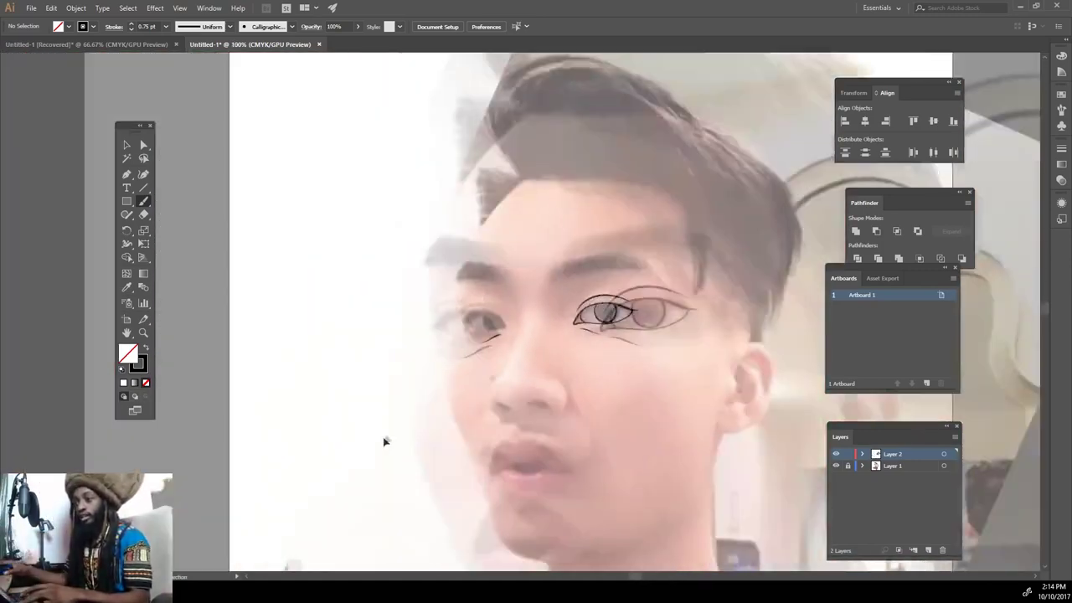
scroll(383, 440, up, 3)
mouse_move(241, 374)
mouse_down()
mouse_move(457, 325)
mouse_move(515, 409)
mouse_up()
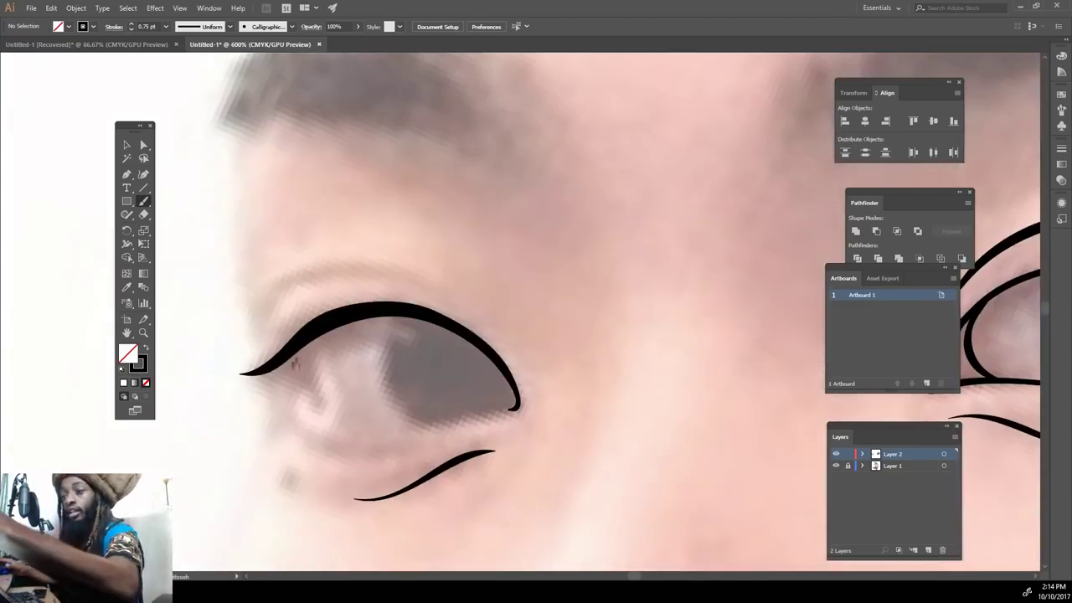
mouse_move(297, 352)
mouse_down()
mouse_move(419, 428)
mouse_move(515, 408)
mouse_up()
mouse_move(427, 417)
mouse_down()
mouse_move(381, 368)
mouse_move(410, 319)
mouse_up()
mouse_move(279, 312)
mouse_down()
mouse_move(270, 290)
mouse_move(456, 284)
mouse_move(496, 206)
mouse_up()
scroll(456, 285, down, 2)
Draw both nostril curves and the right cheek line
key(ctrl+z)
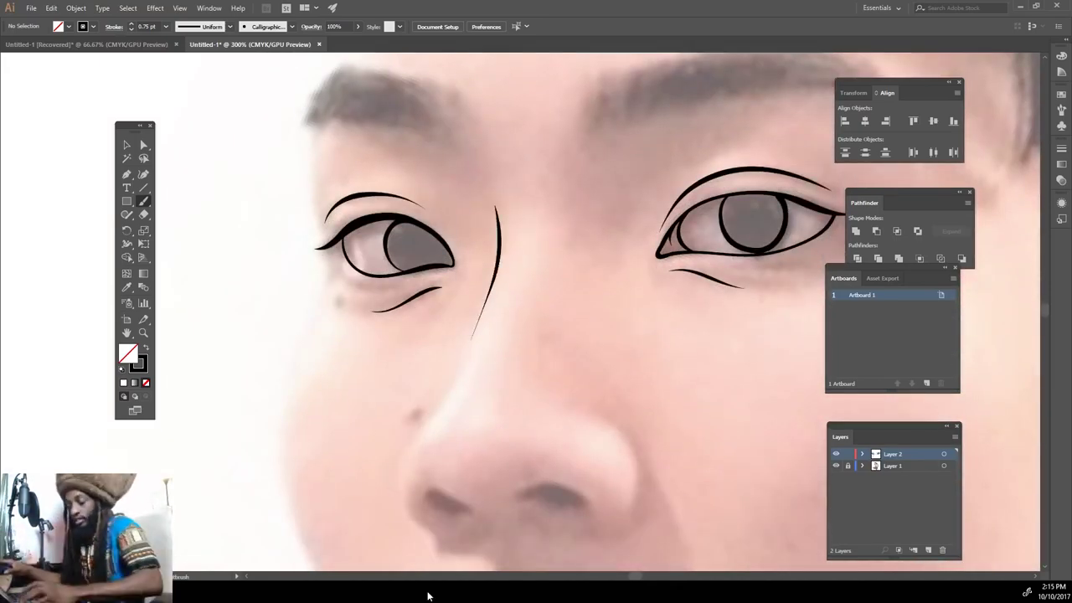
key(ctrl+plus)
scroll(461, 469, down, 3)
mouse_move(427, 456)
mouse_down()
mouse_move(475, 479)
mouse_move(449, 312)
mouse_up()
drag(642, 474, 655, 312)
drag(735, 395, 772, 472)
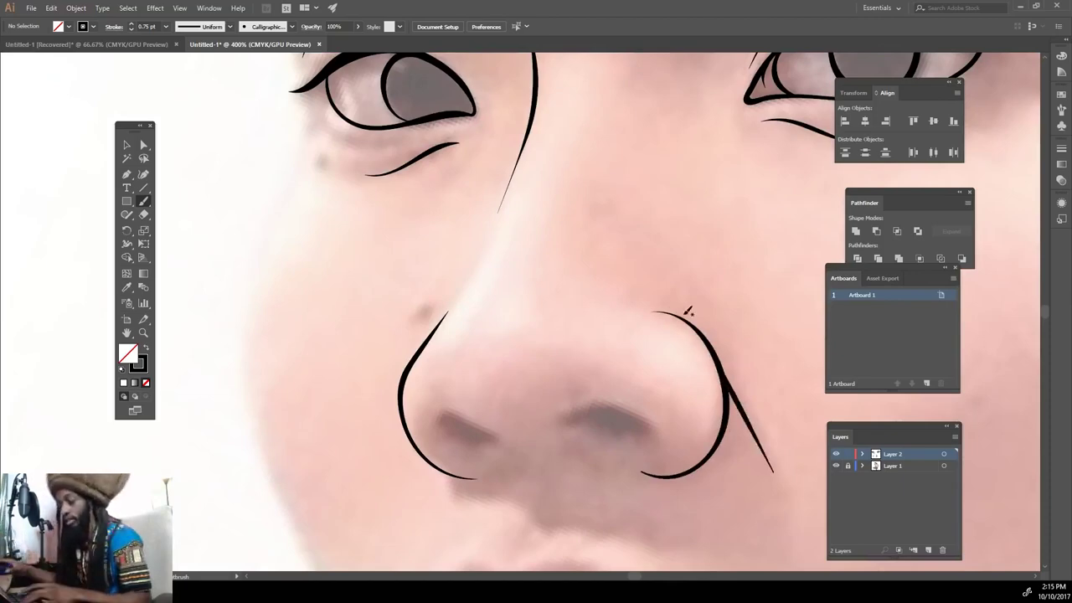
key(ctrl+minus)
key(ctrl+minus)
key(ctrl+minus)
Draw the left jawline and face contour up to the hairline
mouse_move(502, 540)
mouse_down()
mouse_move(473, 459)
mouse_move(441, 205)
mouse_up()
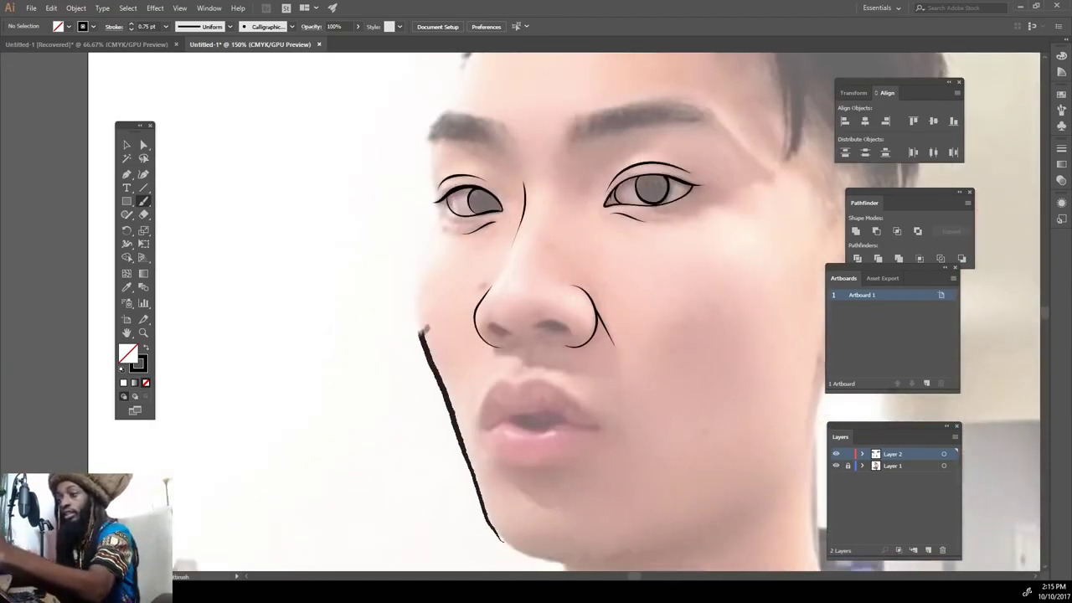
scroll(441, 205, up, 3)
mouse_move(437, 323)
mouse_down()
mouse_move(457, 205)
mouse_move(536, 102)
mouse_up()
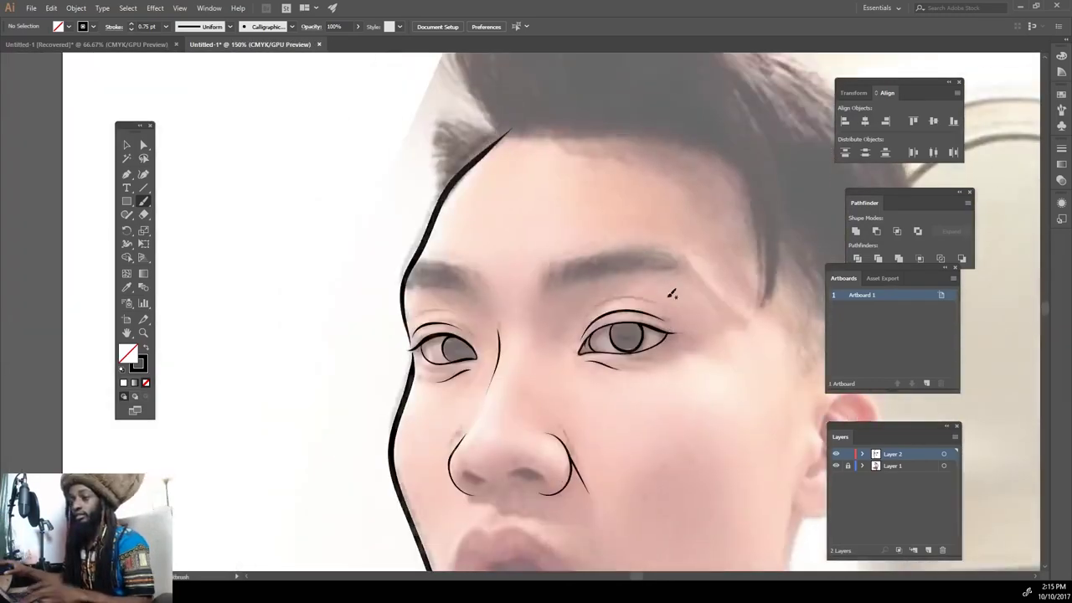
key(ctrl+z)
mouse_move(423, 335)
mouse_down()
mouse_move(404, 285)
mouse_move(435, 196)
mouse_move(521, 128)
mouse_up()
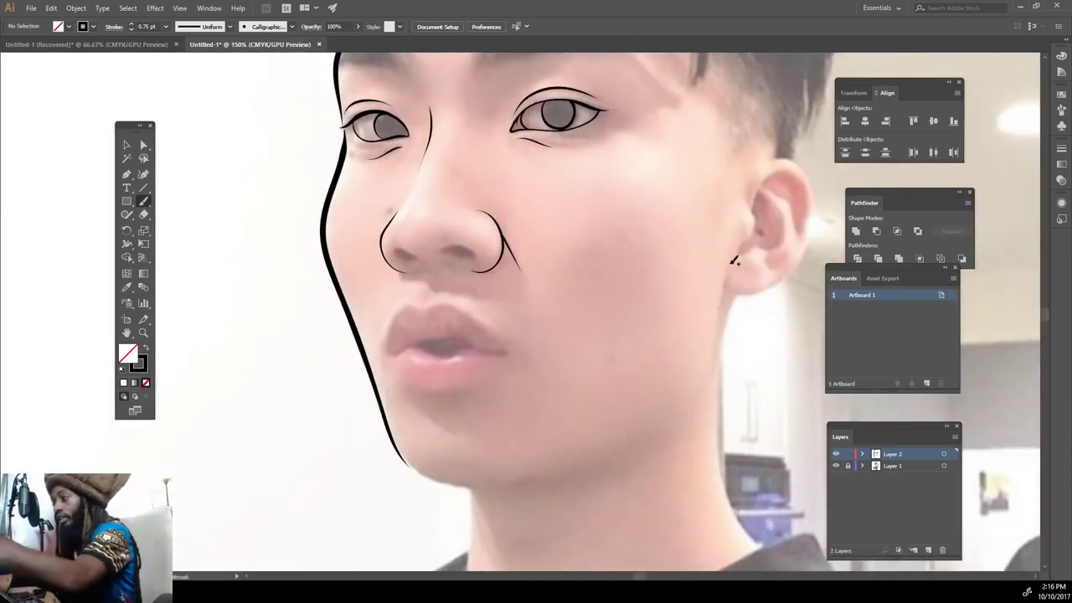
Outline the right jaw and try chin strokes
mouse_move(726, 266)
mouse_down()
mouse_move(688, 404)
mouse_move(656, 434)
mouse_up()
mouse_move(531, 490)
mouse_down()
mouse_move(435, 484)
mouse_move(384, 422)
mouse_up()
key(ctrl+z)
mouse_move(501, 485)
mouse_down()
mouse_move(471, 490)
mouse_move(402, 452)
mouse_move(388, 407)
mouse_move(492, 488)
mouse_move(410, 457)
mouse_move(393, 411)
mouse_move(548, 379)
mouse_move(687, 419)
mouse_up()
key(ctrl+z)
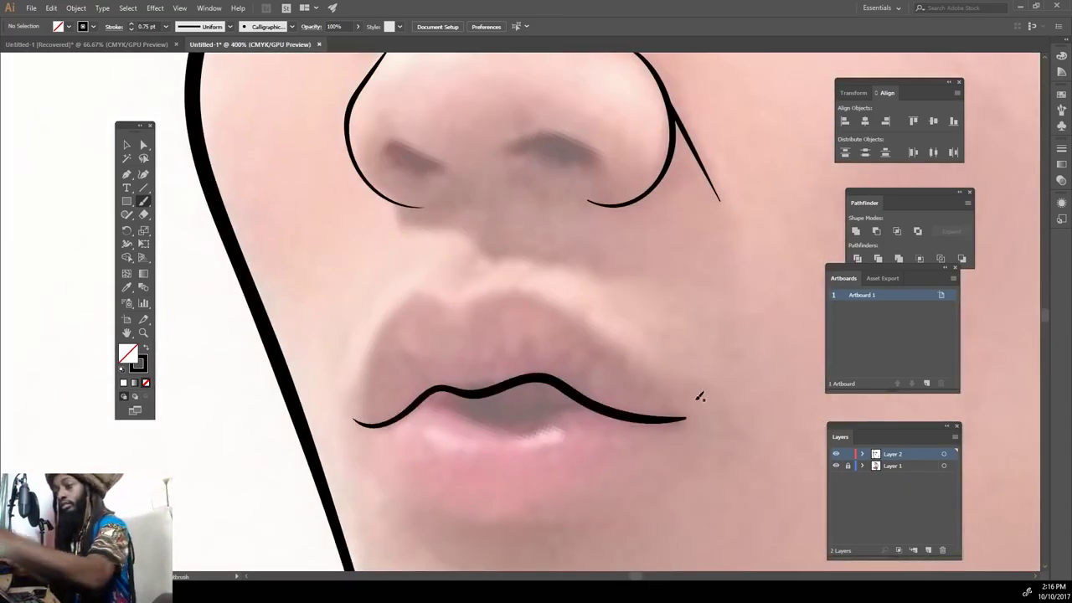
Outline the upper and lower lips, their meeting line and the dark mouth opening
mouse_move(353, 417)
mouse_down()
mouse_move(382, 306)
mouse_move(586, 293)
mouse_move(700, 414)
mouse_up()
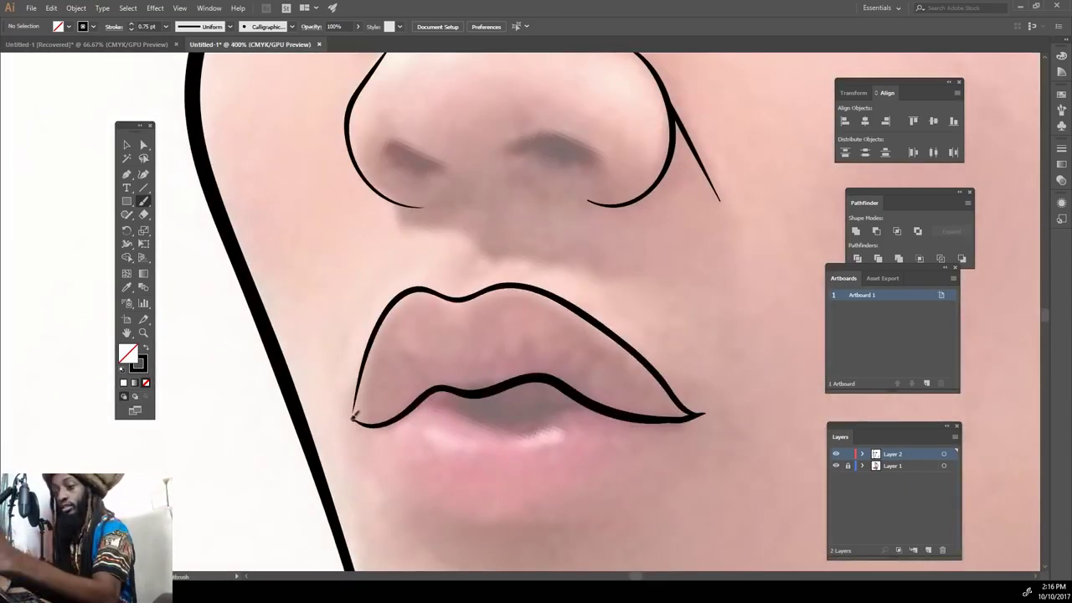
mouse_move(410, 406)
mouse_down()
mouse_move(482, 418)
mouse_move(615, 413)
mouse_up()
mouse_move(351, 412)
mouse_down()
mouse_move(466, 534)
mouse_move(645, 479)
mouse_move(703, 412)
mouse_up()
mouse_move(498, 411)
mouse_down()
mouse_move(569, 405)
mouse_move(463, 398)
mouse_up()
drag(533, 419, 422, 397)
key(ctrl+0)
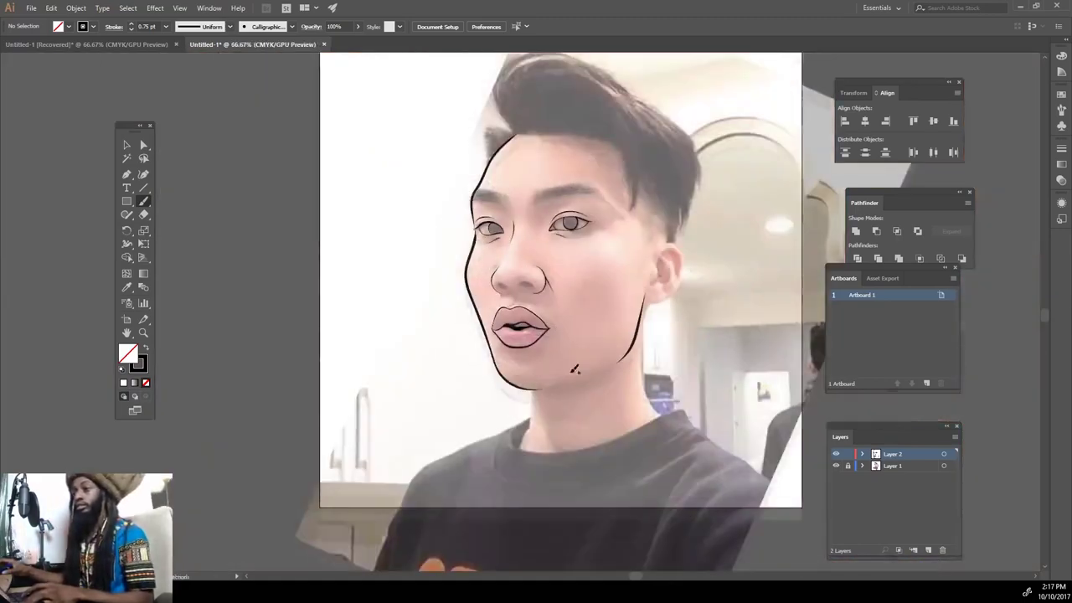
scroll(523, 263, up, 5)
Paint both nostrils solid black
mouse_move(524, 390)
mouse_down()
mouse_move(578, 374)
mouse_move(619, 404)
mouse_move(618, 388)
mouse_move(556, 384)
mouse_up()
mouse_move(471, 411)
mouse_down()
mouse_move(436, 386)
mouse_move(461, 411)
mouse_up()
mouse_move(407, 385)
mouse_down()
mouse_move(500, 428)
mouse_move(620, 416)
mouse_move(670, 204)
mouse_move(541, 234)
mouse_up()
key(ctrl+0)
scroll(651, 443, up, 4)
Outline the right ear with its canal, helix and antihelix folds
drag(557, 297, 522, 369)
mouse_move(541, 268)
mouse_down()
mouse_move(558, 301)
mouse_move(661, 303)
mouse_up()
drag(626, 242, 641, 331)
key(ctrl+z)
mouse_move(529, 375)
mouse_down()
mouse_move(576, 352)
mouse_move(616, 307)
mouse_move(576, 236)
mouse_up()
mouse_move(586, 398)
mouse_down()
mouse_move(645, 294)
mouse_move(630, 219)
mouse_up()
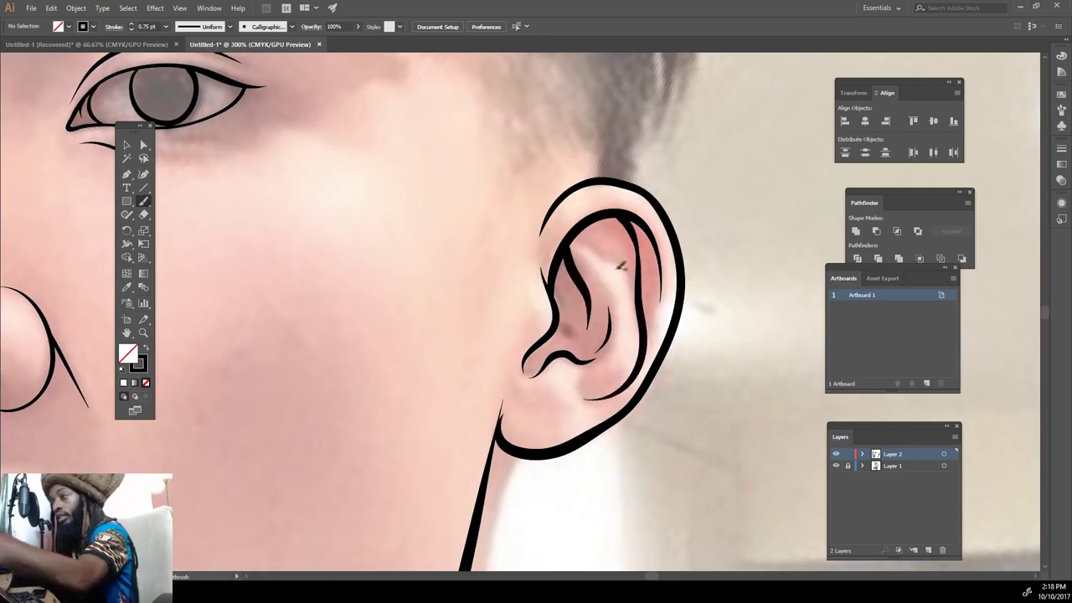
drag(613, 261, 596, 221)
scroll(502, 403, down, 3)
scroll(586, 335, up, 1)
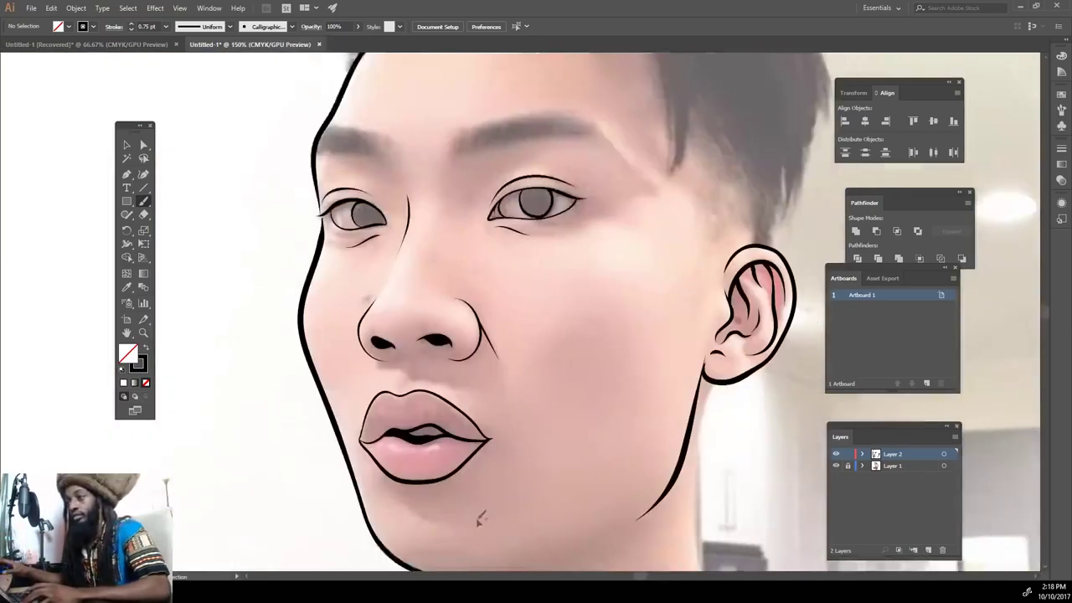
scroll(713, 209, down, 3)
Draw both sides of the neck
drag(694, 310, 743, 459)
drag(428, 533, 450, 410)
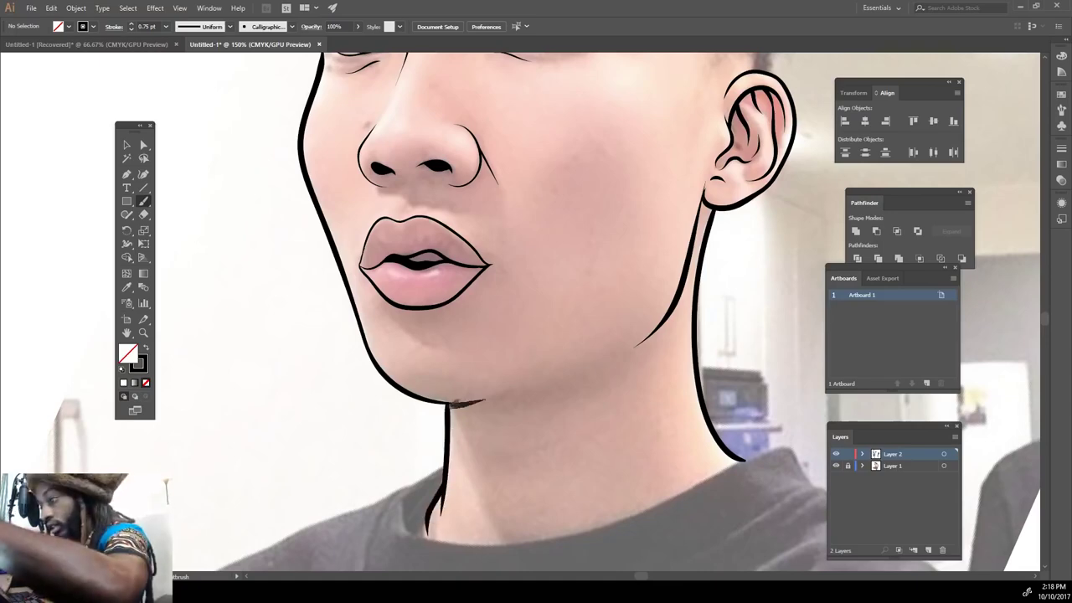
key(ctrl+minus)
key(ctrl+minus)
scroll(506, 289, up, 4)
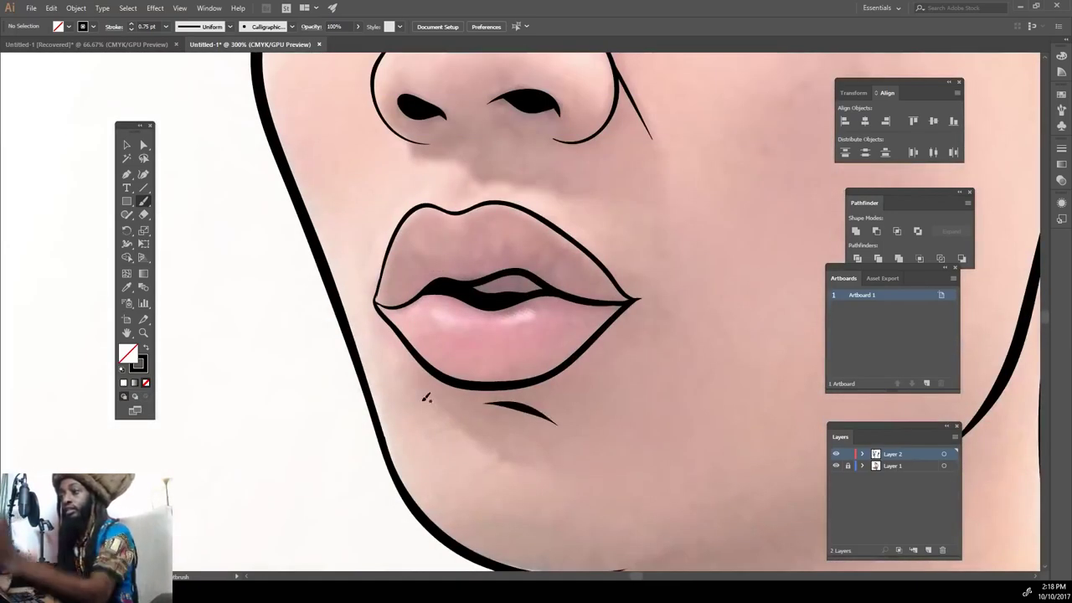
scroll(507, 289, up, 1)
scroll(488, 155, down, 2)
Zoom out to the whole artboard and toggle the reference photo layer's visibility
key(ctrl+minus)
key(v)
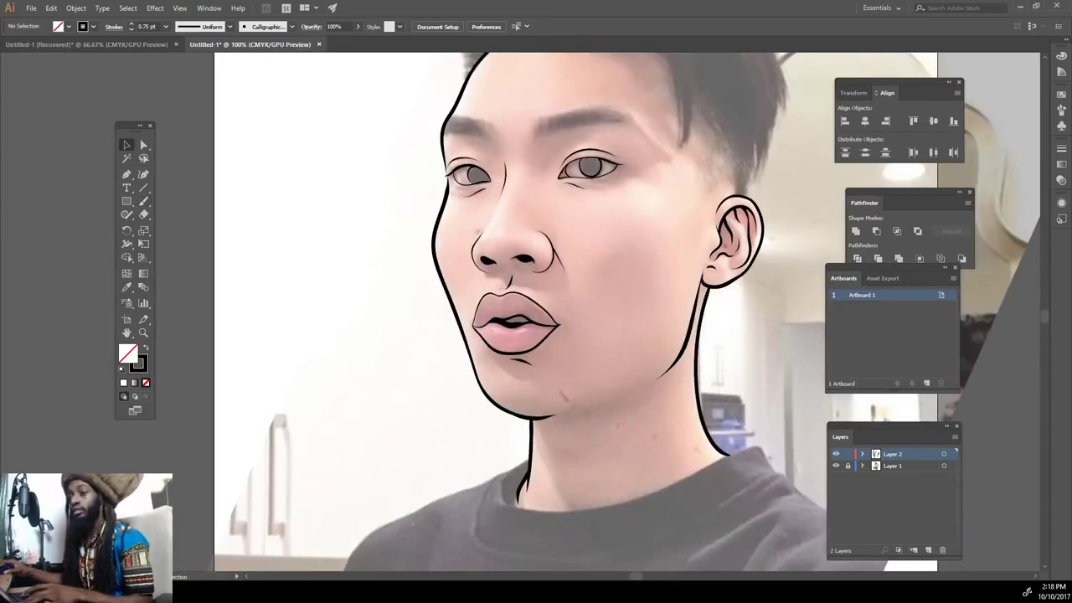
key(ctrl+minus)
click(836, 466)
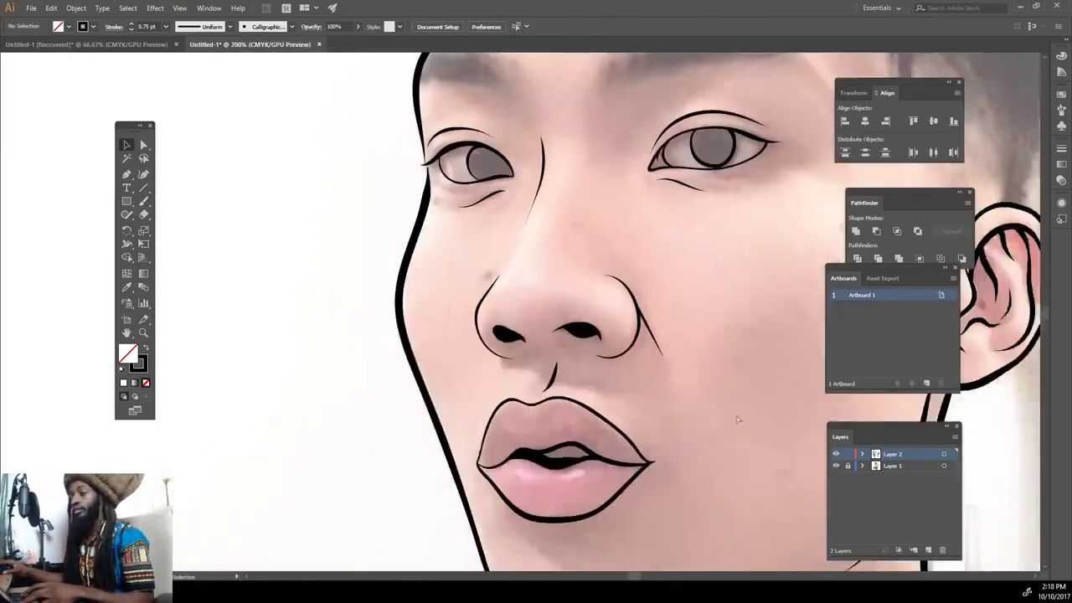
scroll(760, 402, up, 10)
Build the right eyebrow from short brush hair strokes
key(b)
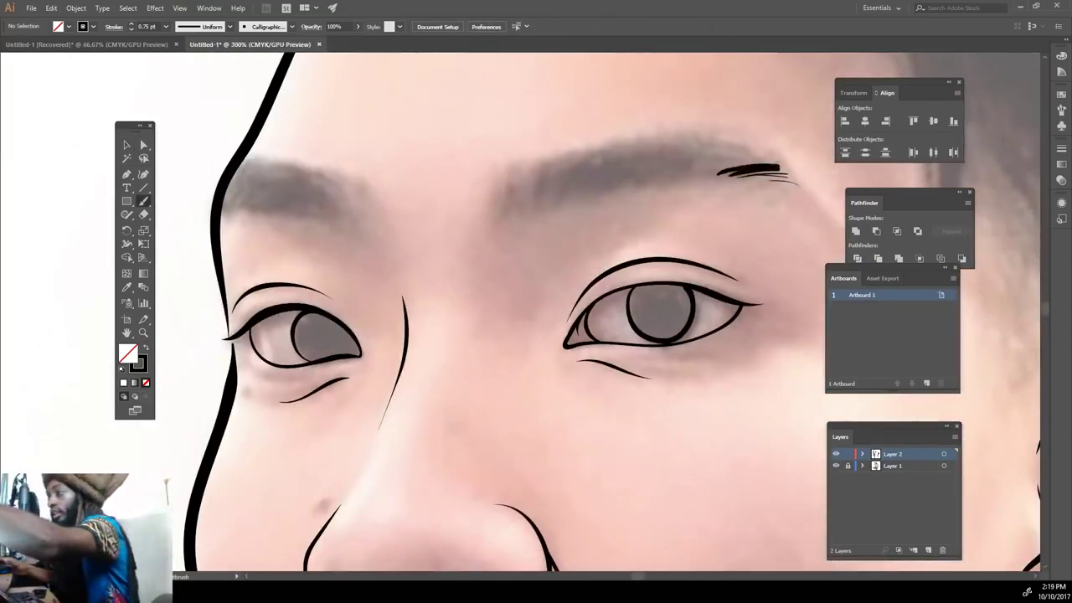
drag(662, 180, 708, 146)
drag(611, 189, 662, 143)
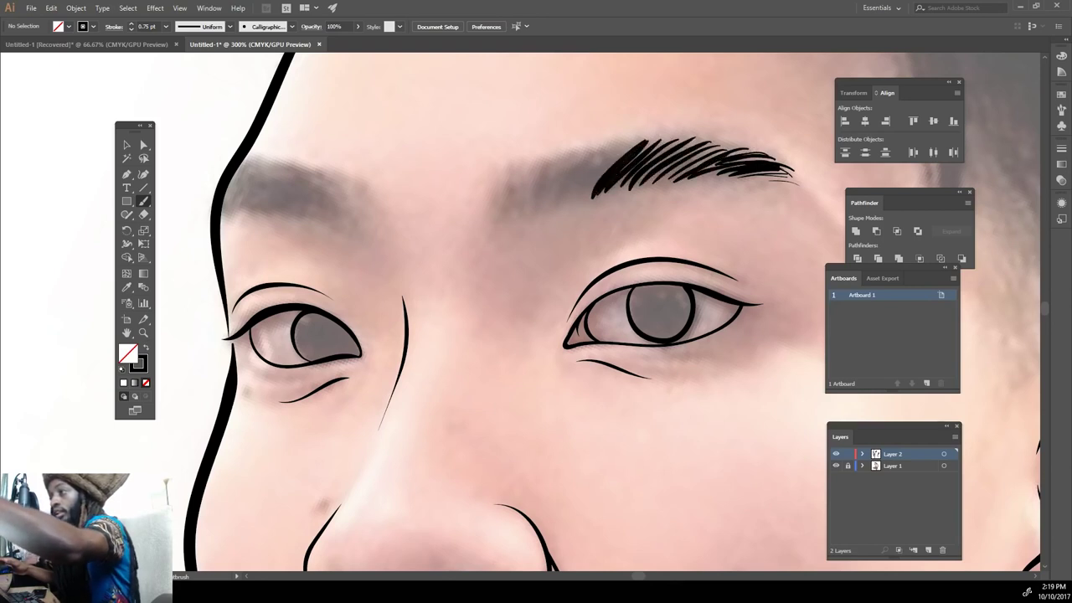
drag(561, 201, 603, 146)
drag(519, 213, 552, 155)
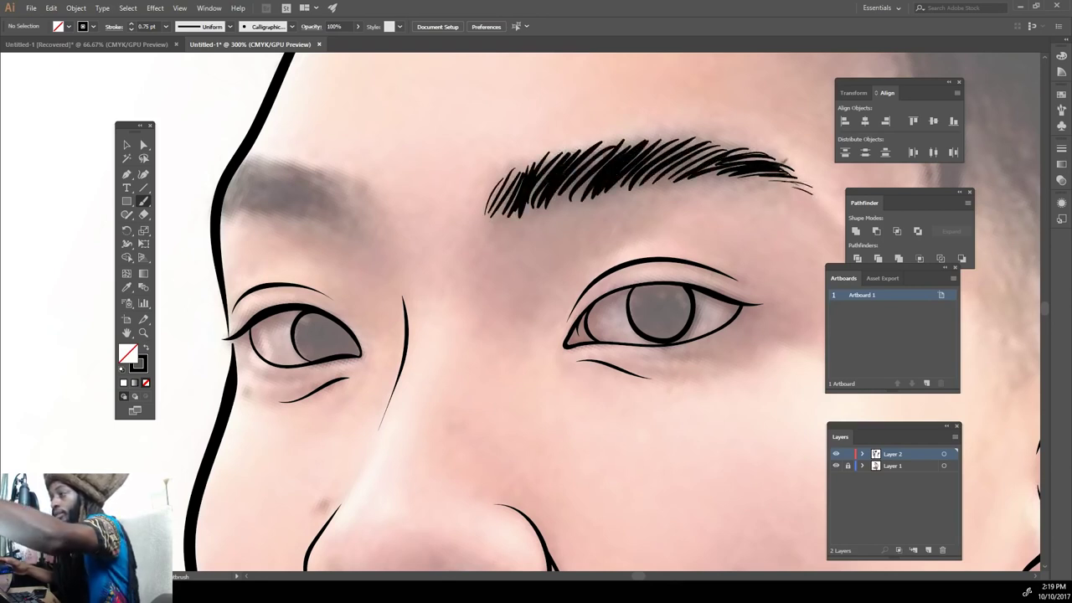
drag(670, 168, 708, 144)
drag(603, 197, 644, 159)
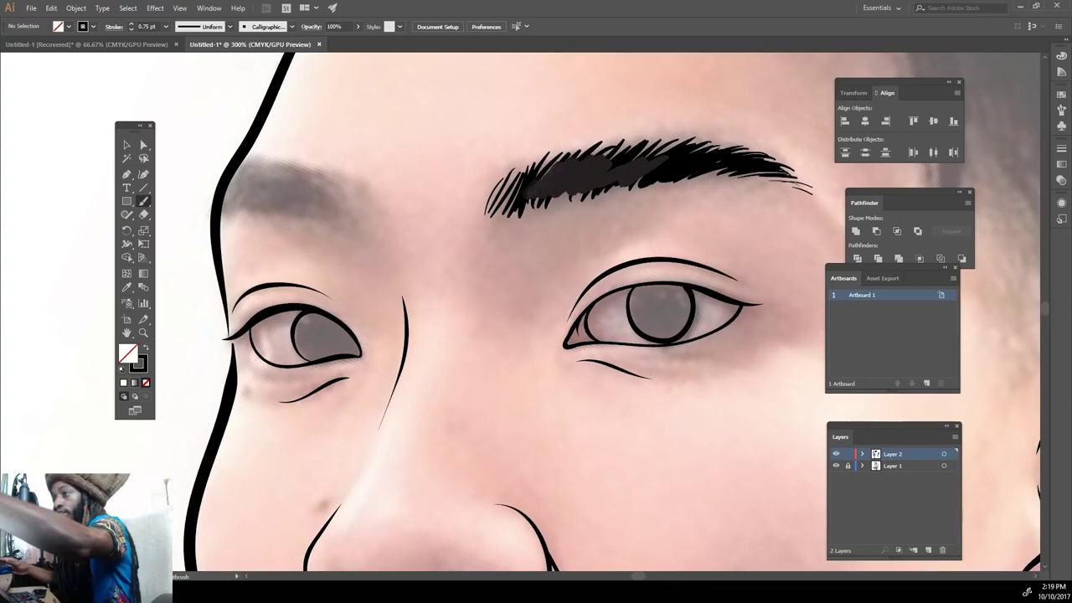
drag(544, 201, 586, 158)
scroll(669, 248, down, 3)
scroll(670, 247, up, 3)
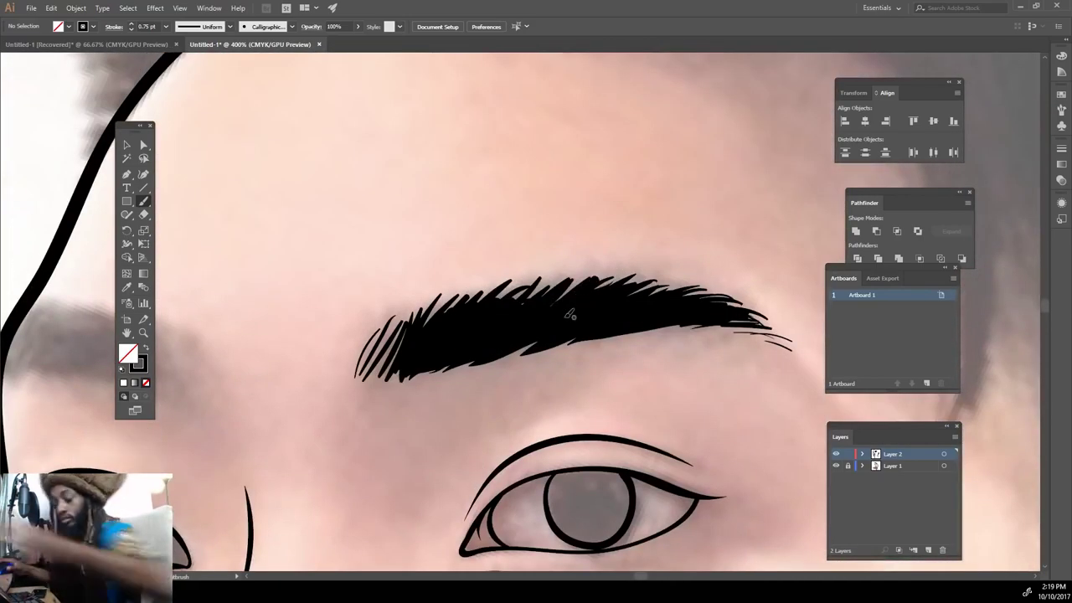
Stroke the left eyebrow and fan tapered strands along the hairline
drag(570, 315, 444, 369)
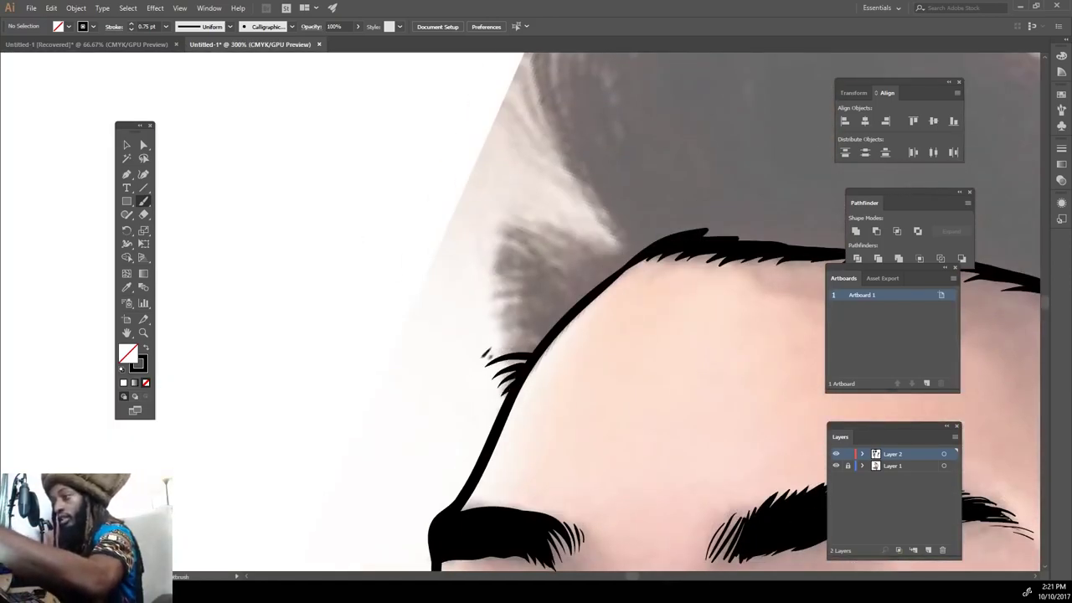
drag(597, 239, 500, 225)
mouse_move(632, 251)
mouse_down()
mouse_move(490, 243)
mouse_move(470, 311)
mouse_up()
mouse_move(596, 280)
mouse_down()
mouse_move(467, 321)
mouse_move(503, 324)
mouse_up()
drag(540, 327, 482, 333)
drag(569, 306, 511, 335)
mouse_move(626, 266)
mouse_down()
mouse_move(502, 284)
mouse_move(496, 261)
mouse_up()
Outline the hair's left edge, crown and right edge with thin strands
key(ctrl+0)
scroll(703, 290, up, 3)
drag(387, 336, 409, 173)
mouse_move(384, 343)
mouse_down()
mouse_move(345, 209)
mouse_move(474, 156)
mouse_move(462, 160)
mouse_move(584, 210)
mouse_up()
drag(606, 301, 661, 515)
drag(628, 327, 668, 520)
mouse_move(592, 288)
mouse_down()
mouse_move(661, 515)
mouse_move(649, 460)
mouse_up()
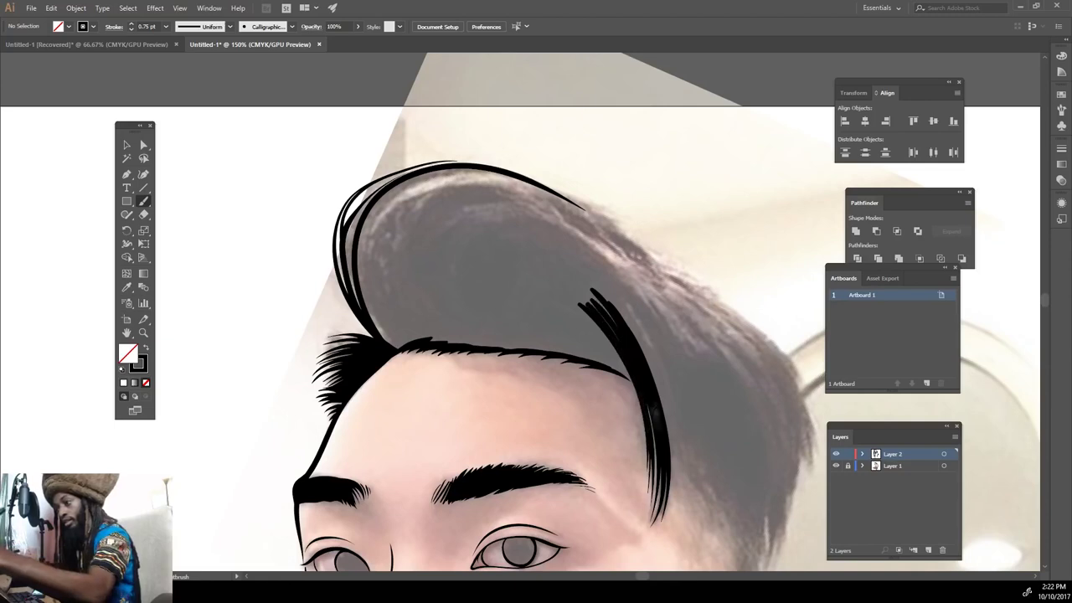
Set the paintbrush stroke weight to 5 pt
double_click(143, 201)
click(328, 320)
click(166, 26)
click(176, 126)
Paint the upper hair mass and top edge solid black
mouse_move(393, 343)
mouse_down()
mouse_move(469, 226)
mouse_move(385, 331)
mouse_move(652, 275)
mouse_move(800, 448)
mouse_up()
mouse_move(775, 390)
mouse_down()
mouse_move(812, 481)
mouse_move(774, 364)
mouse_move(603, 250)
mouse_up()
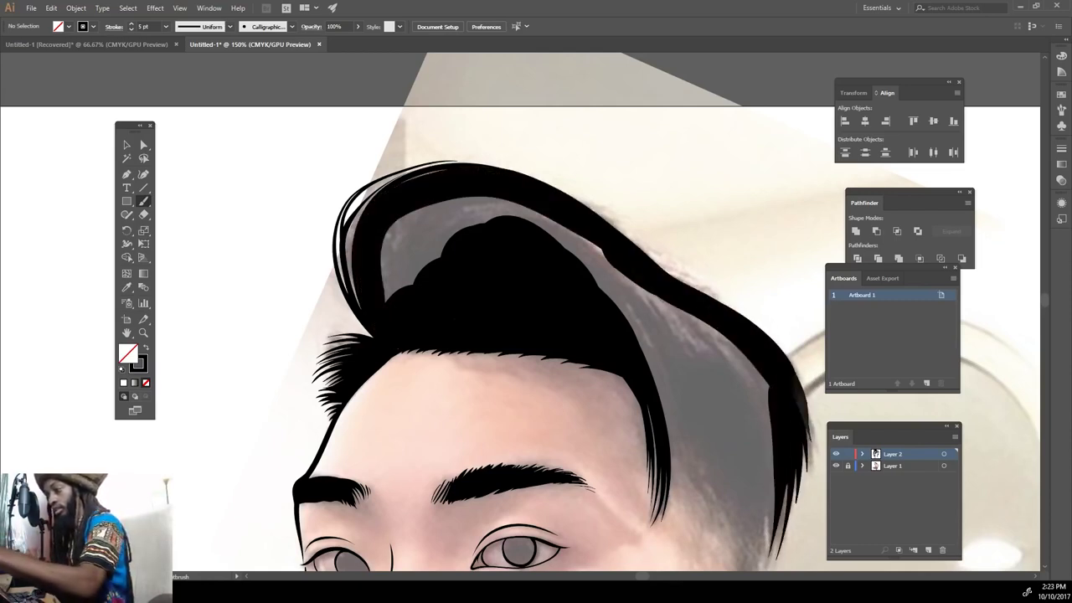
drag(777, 425, 421, 221)
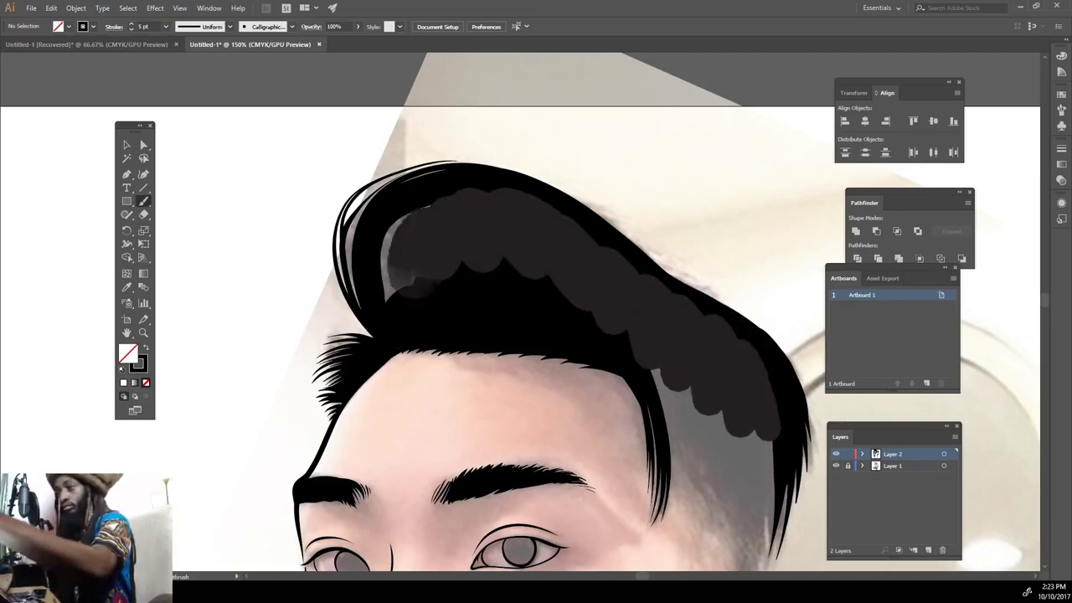
scroll(413, 276, down, 5)
scroll(628, 360, up, 7)
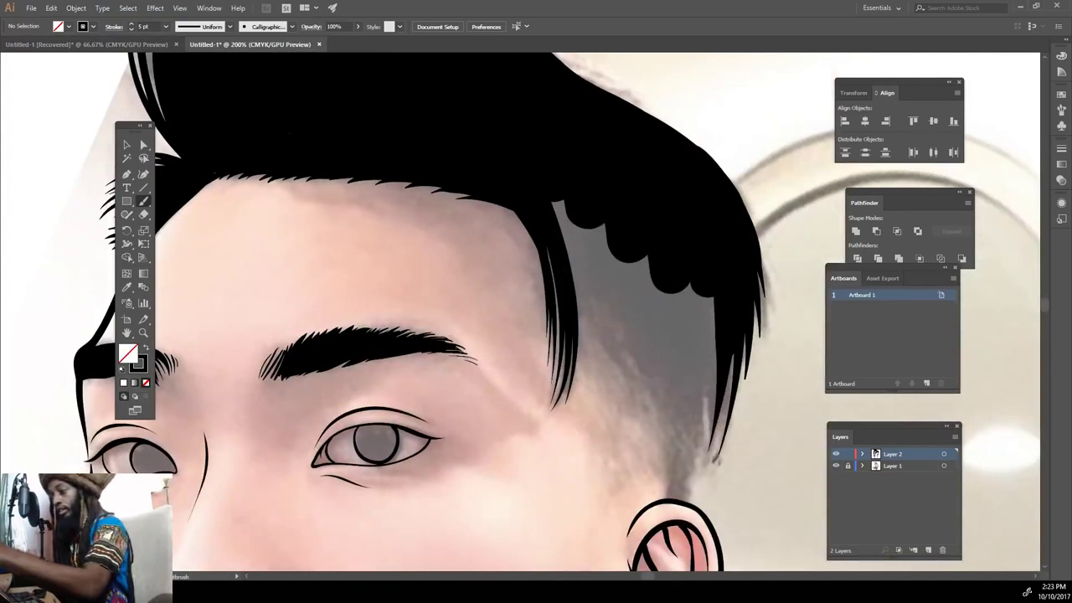
Paint black between the side hair strands at 5 pt, toggling the reference photo to check
drag(713, 462, 690, 486)
drag(557, 205, 547, 182)
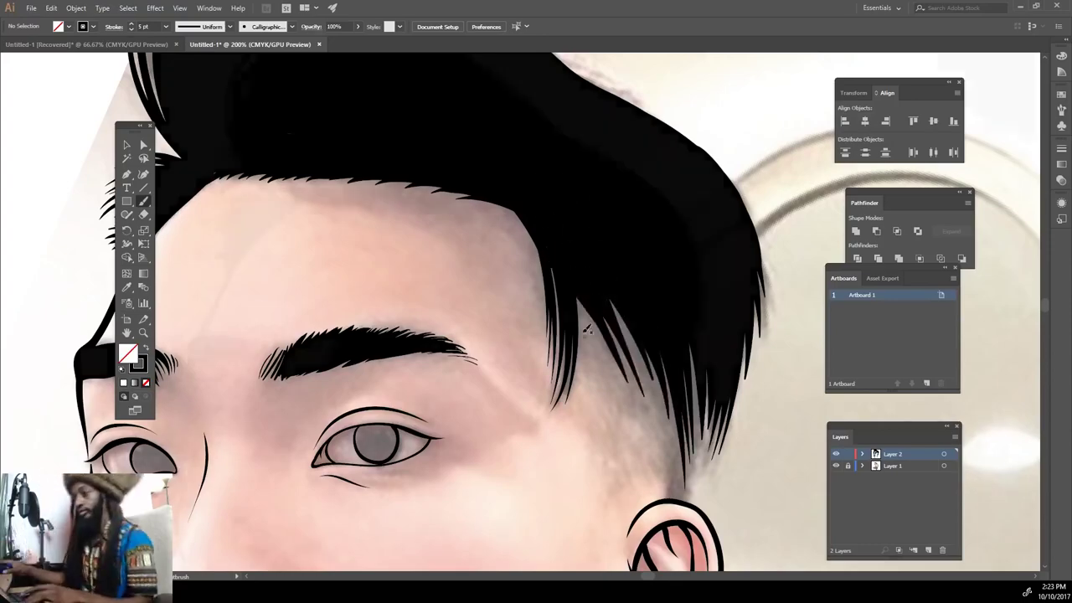
key(ctrl+0)
click(836, 466)
key(ctrl+equal)
key(ctrl+equal)
key(ctrl+equal)
click(835, 466)
Fill the hair strip and the gaps above the ear with black strokes
key(ctrl+equal)
scroll(520, 309, down, 2)
scroll(520, 310, down, 2)
drag(644, 230, 670, 523)
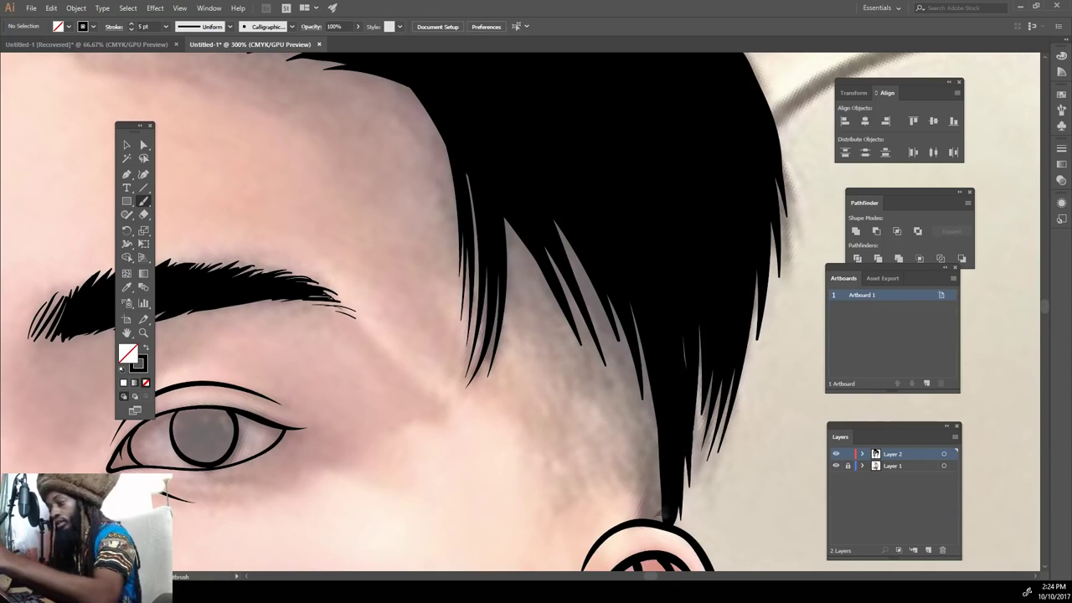
drag(560, 222, 658, 481)
drag(611, 365, 665, 524)
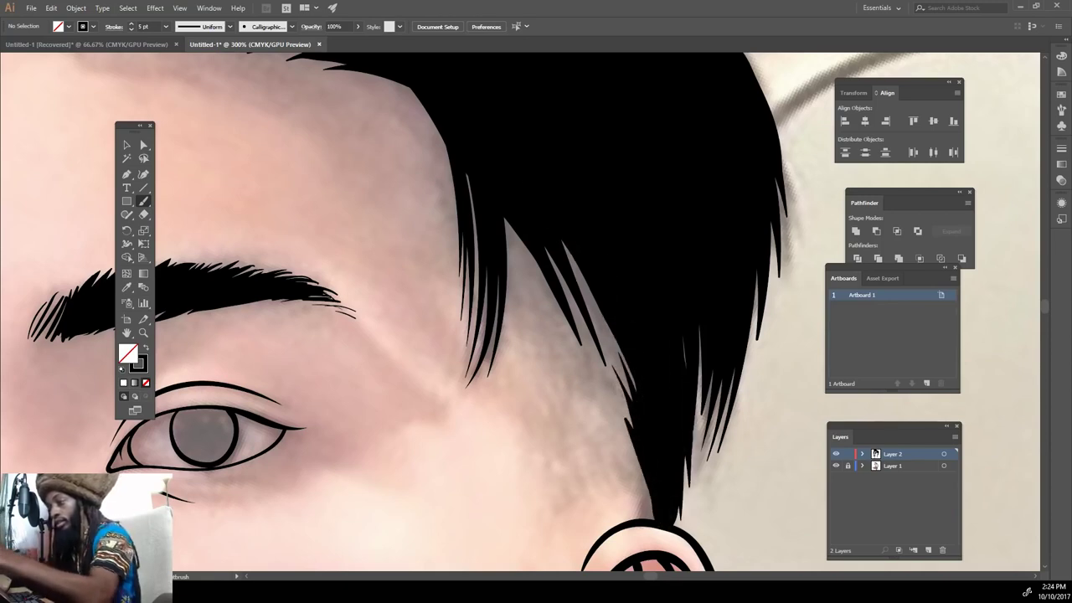
drag(605, 369, 657, 521)
Add fine 0.75 pt strands above the ear, fading into the gap
click(166, 26)
click(180, 65)
drag(620, 473, 573, 340)
drag(590, 397, 528, 249)
drag(566, 362, 506, 205)
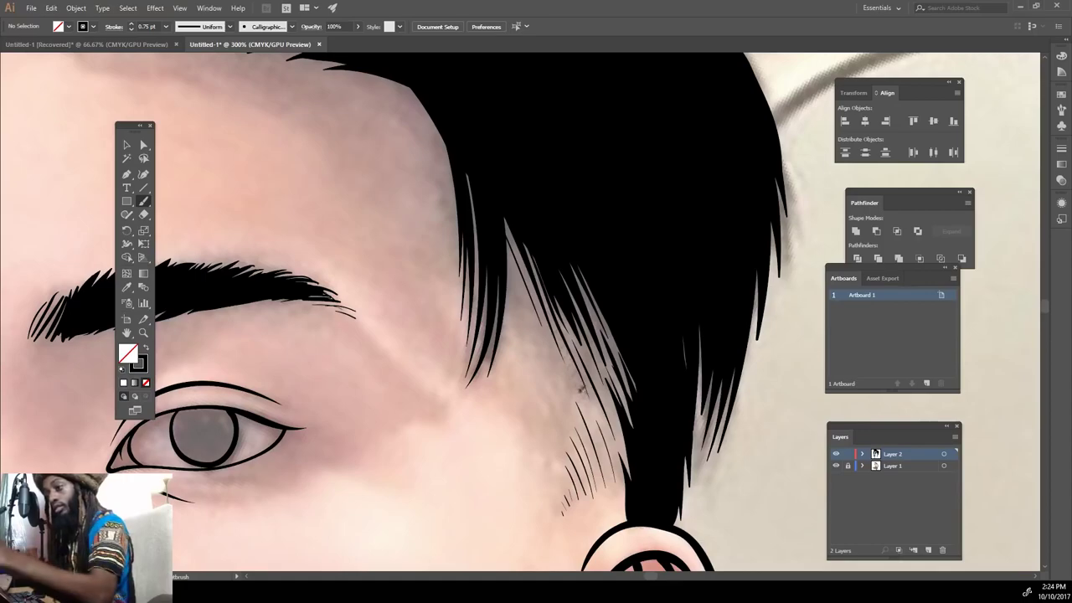
key(ctrl+0)
key(ctrl+plus)
key(ctrl+plus)
key(ctrl+plus)
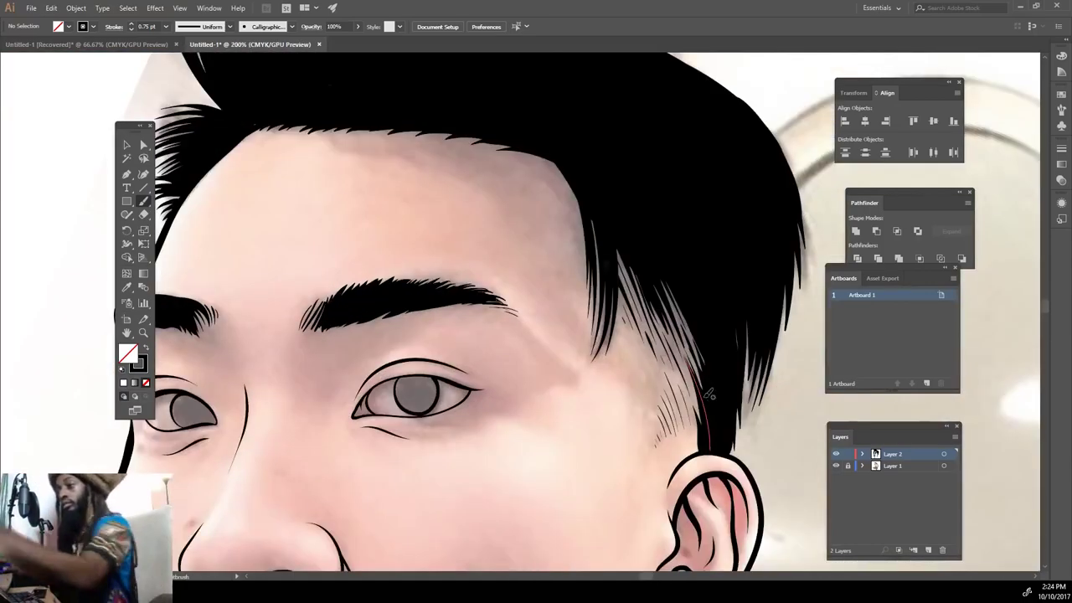
key(ctrl+0)
key(ctrl+plus)
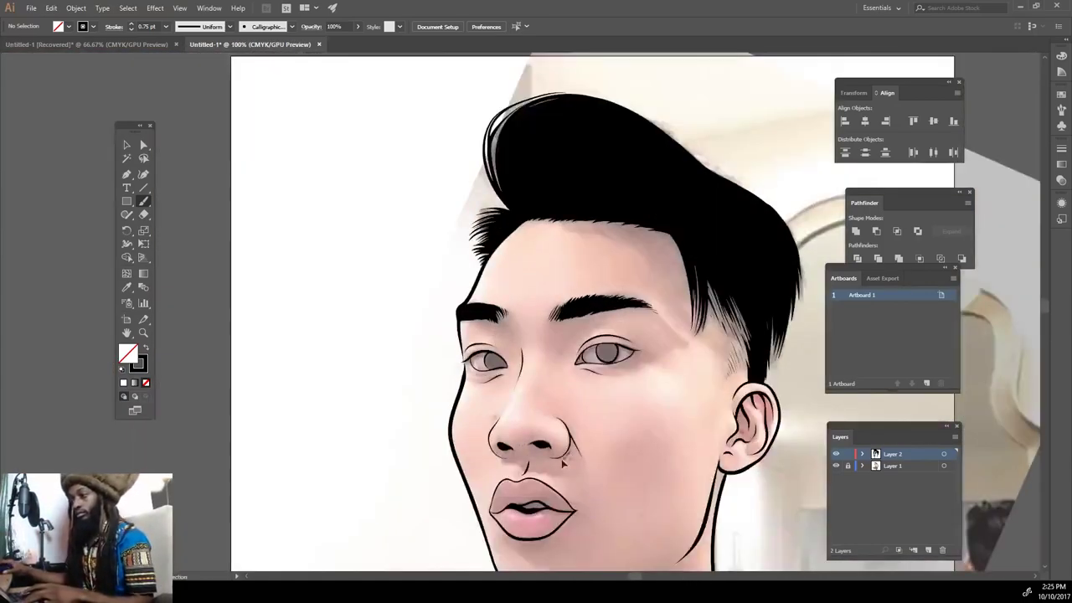
Paint solid black pupil rings into both eyes, undoing an early scribble
key(ctrl+plus)
key(ctrl+plus)
key(ctrl+plus)
key(ctrl+plus)
key(ctrl+plus)
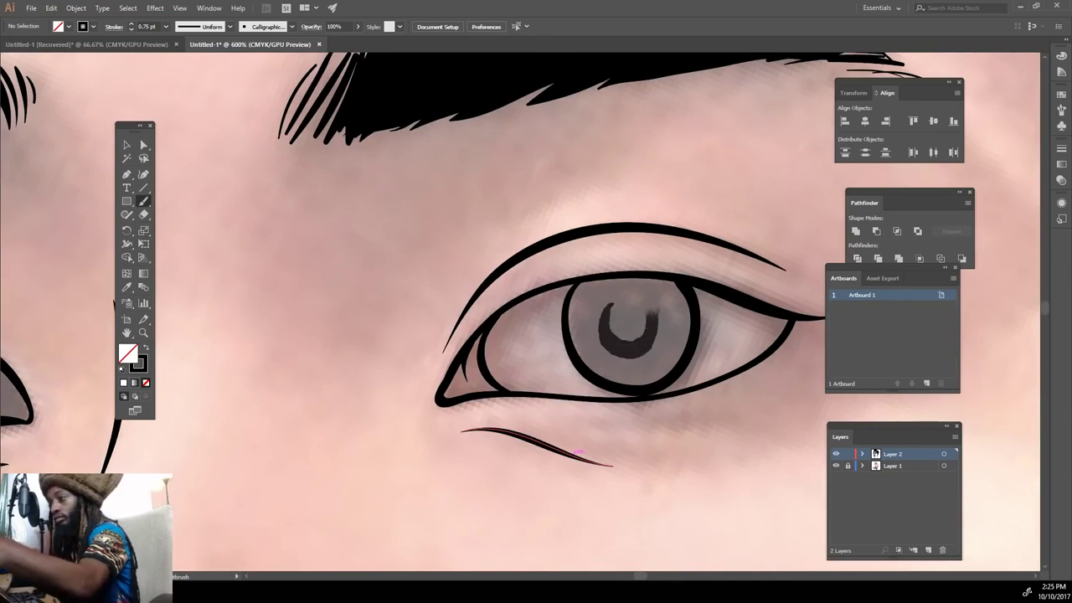
mouse_move(608, 308)
mouse_down()
mouse_move(614, 329)
mouse_move(627, 323)
mouse_up()
key(ctrl+z)
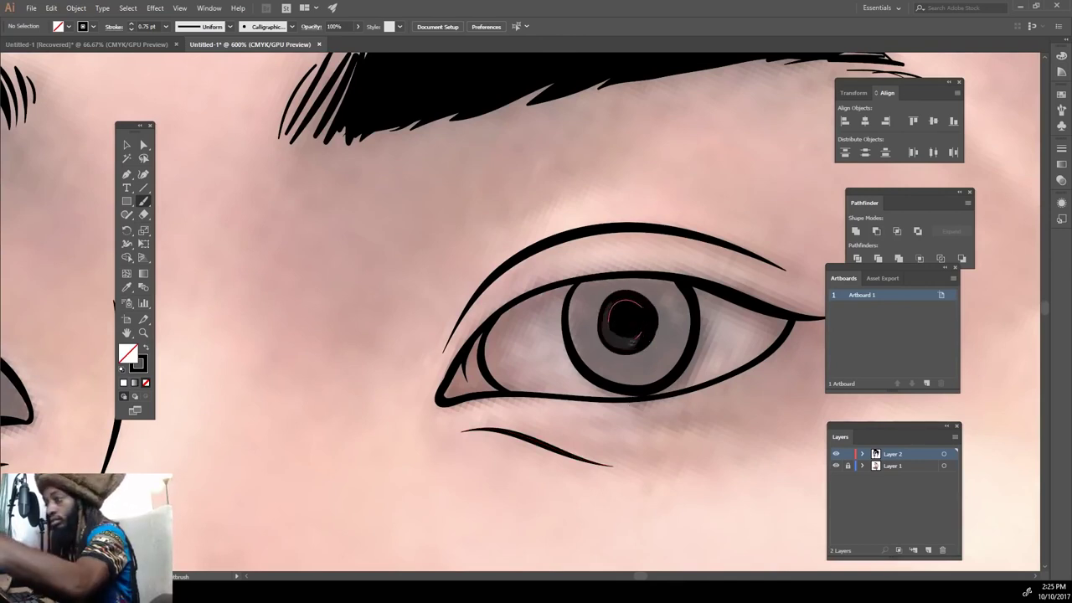
key(ctrl+minus)
key(ctrl+minus)
key(ctrl+minus)
key(ctrl+plus)
key(ctrl+plus)
key(ctrl+z)
key(ctrl+plus)
key(ctrl+plus)
mouse_move(578, 311)
mouse_down()
mouse_move(477, 330)
mouse_move(546, 427)
mouse_up()
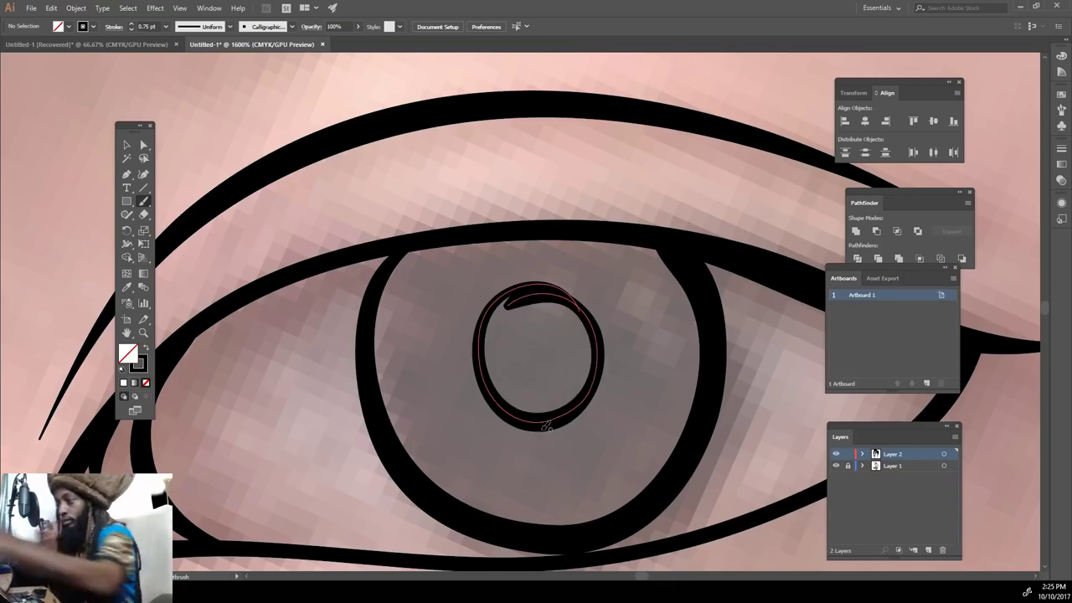
drag(590, 335, 533, 452)
key(ctrl+minus)
key(ctrl+minus)
key(ctrl+minus)
drag(245, 343, 247, 365)
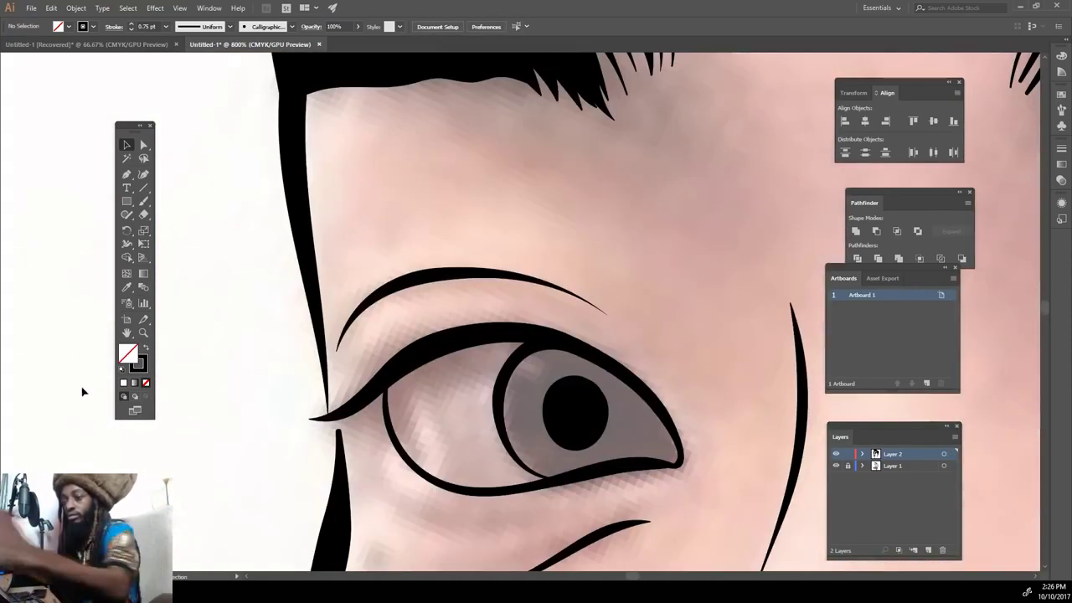
Brush a pointed tail at the eye's outer corner and redraw the adjacent face outline
key(b)
drag(335, 414, 290, 420)
drag(318, 285, 343, 527)
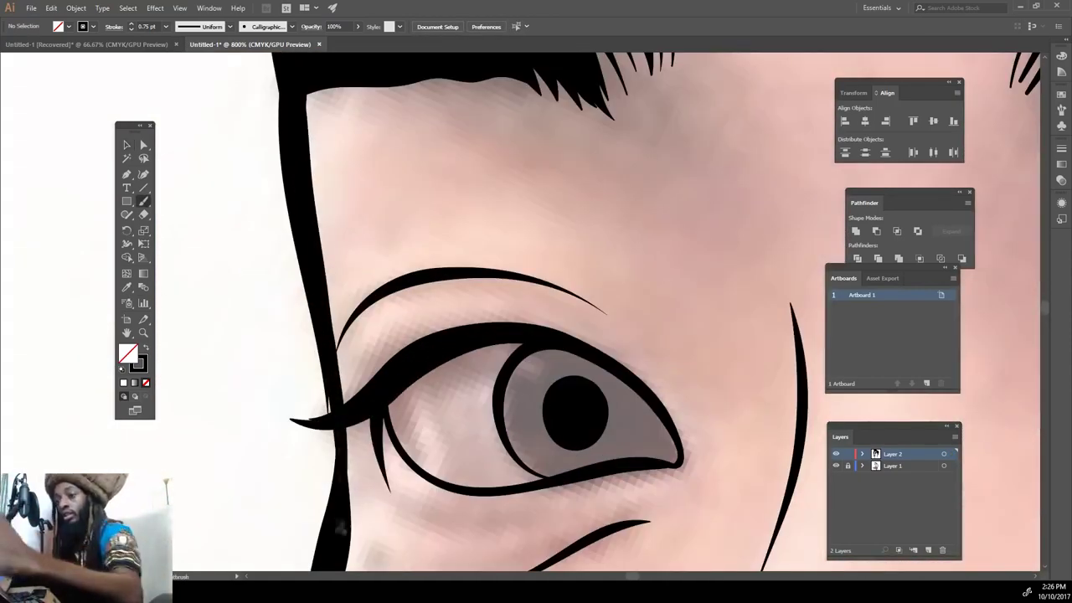
key(ctrl+minus)
key(ctrl+minus)
key(ctrl+minus)
key(ctrl+minus)
key(ctrl+minus)
click(835, 465)
click(835, 465)
key(ctrl+plus)
key(ctrl+plus)
key(ctrl+plus)
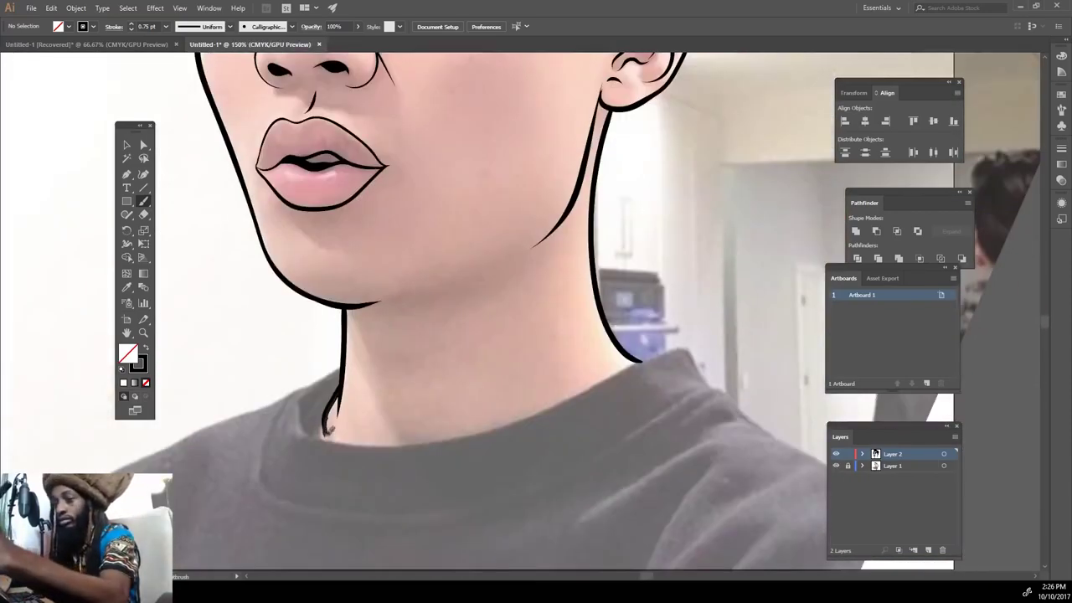
key(ctrl+plus)
key(ctrl+plus)
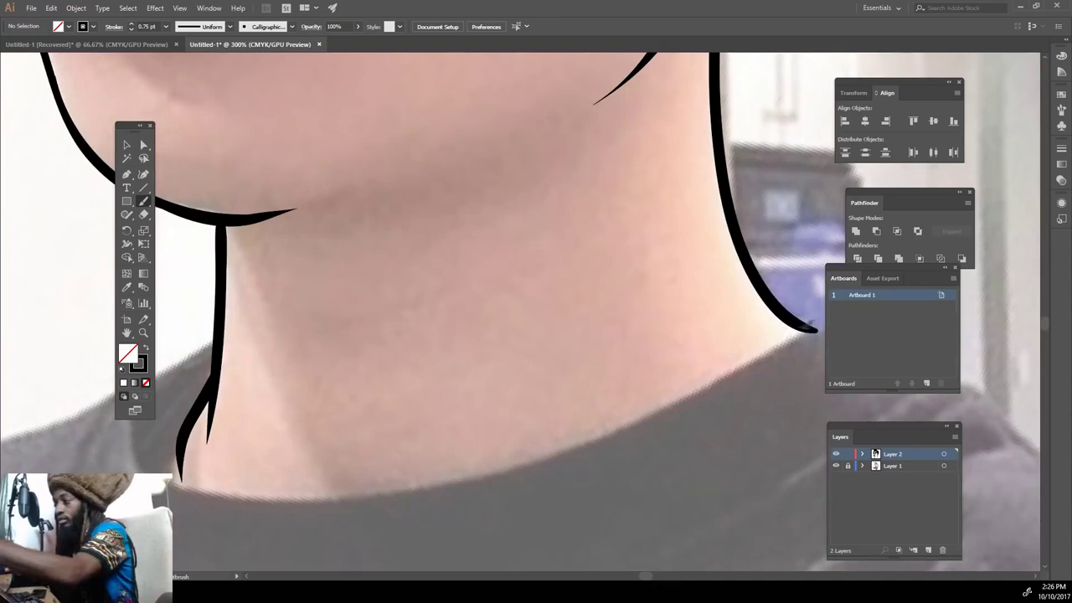
Brush wavy drips below the neck ending in a teardrop, then hide the reference photo
mouse_move(733, 387)
mouse_down()
mouse_move(694, 514)
mouse_move(665, 426)
mouse_move(581, 545)
mouse_up()
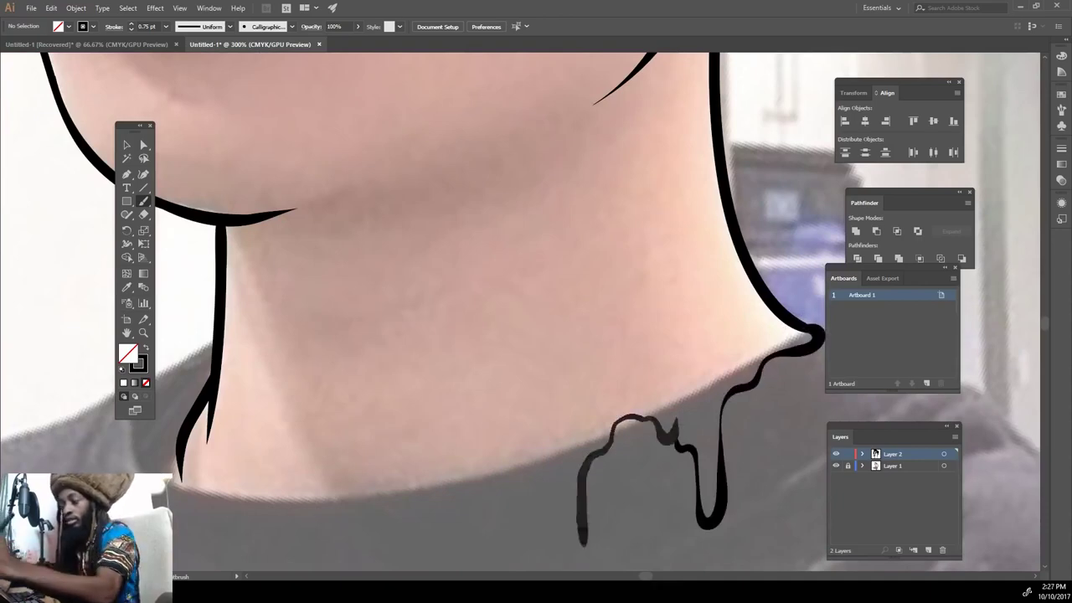
scroll(581, 545, down, 3)
drag(583, 394, 593, 475)
mouse_move(583, 411)
mouse_down()
mouse_move(548, 376)
mouse_move(494, 444)
mouse_move(360, 402)
mouse_move(263, 346)
mouse_move(288, 348)
mouse_move(276, 548)
mouse_move(191, 346)
mouse_move(185, 369)
mouse_up()
scroll(186, 286, down, 3)
drag(611, 489, 634, 471)
scroll(634, 471, down, 3)
scroll(572, 425, up, 5)
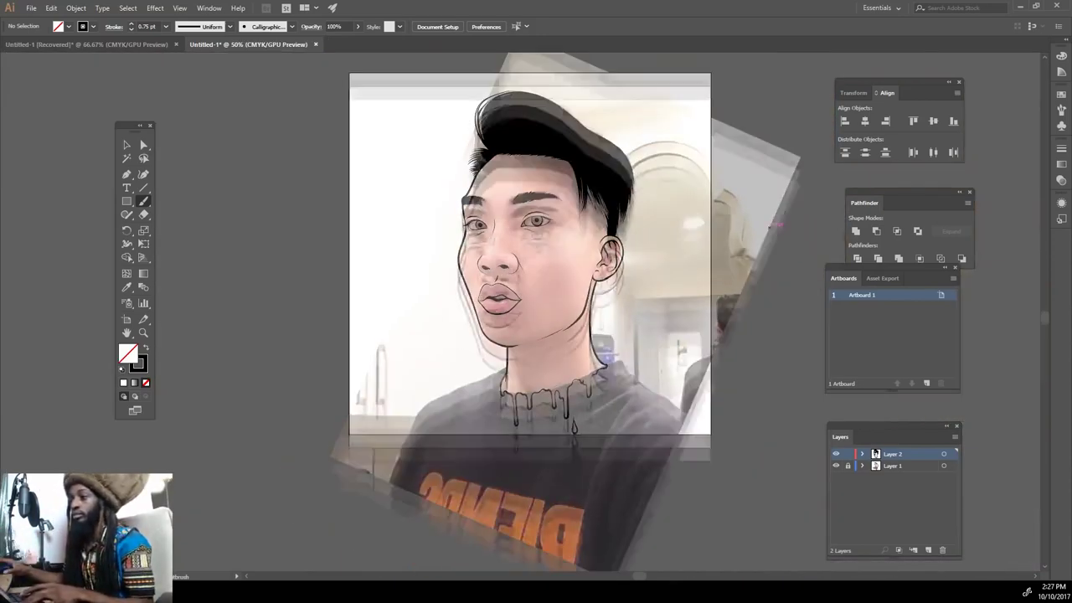
click(835, 465)
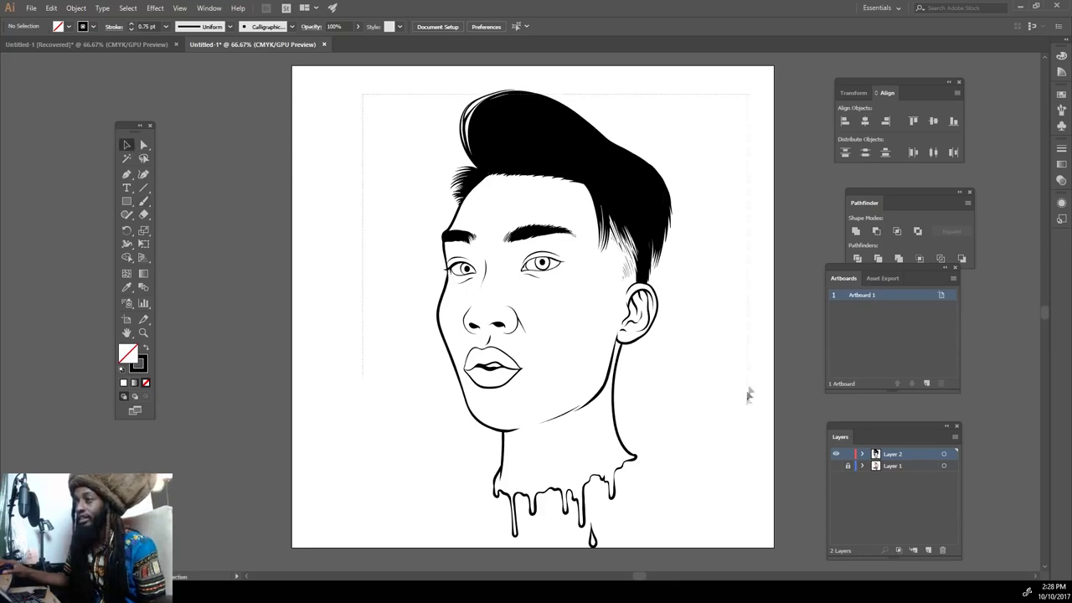
Expand the portrait's brush strokes and merge them into solid black shapes with Pathfinder
drag(757, 567, 365, 123)
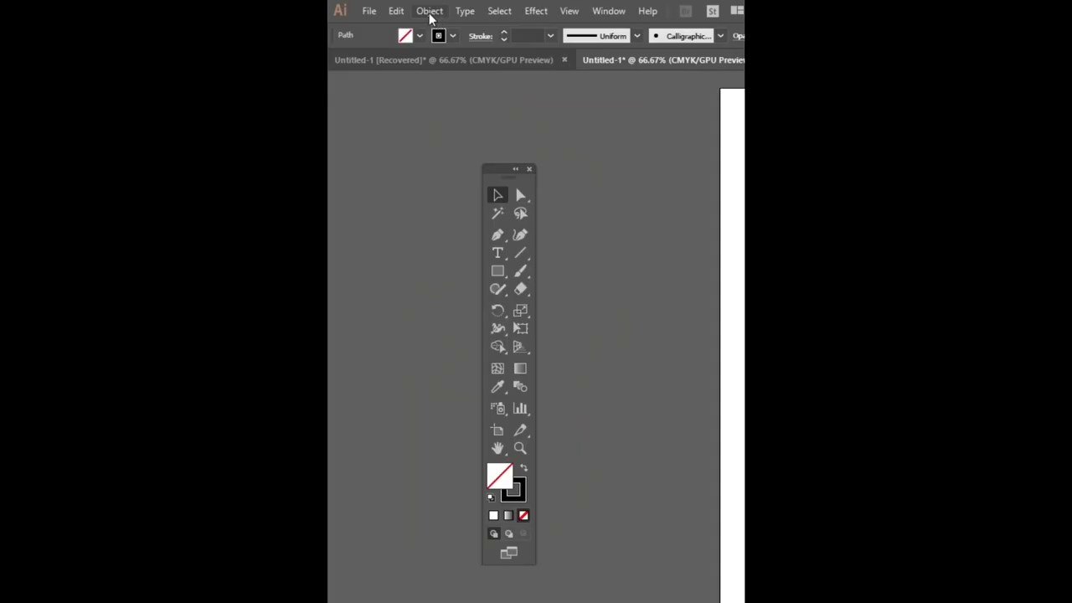
click(77, 8)
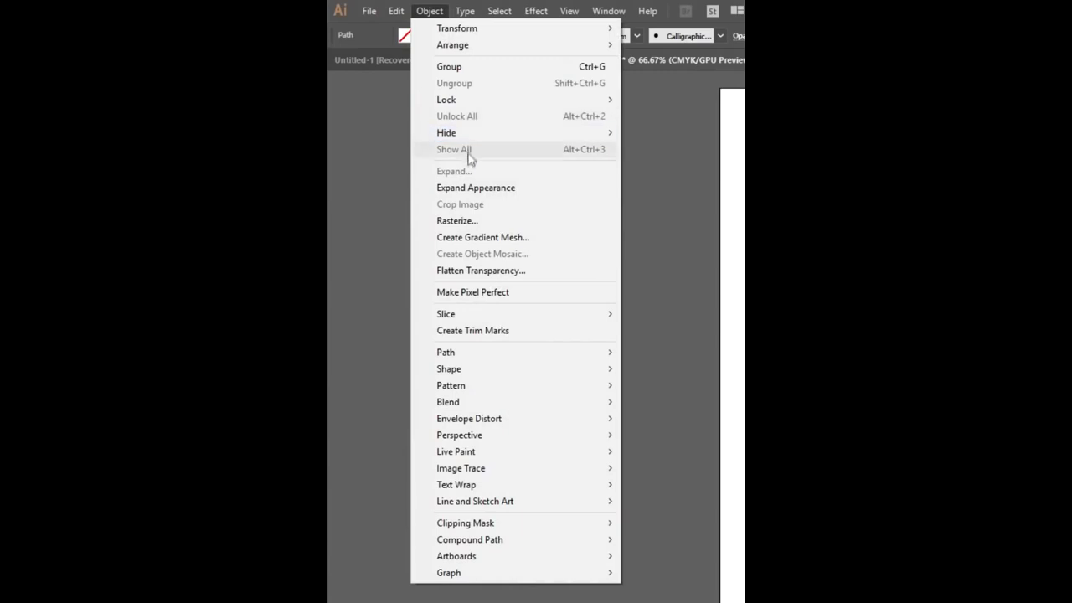
click(469, 191)
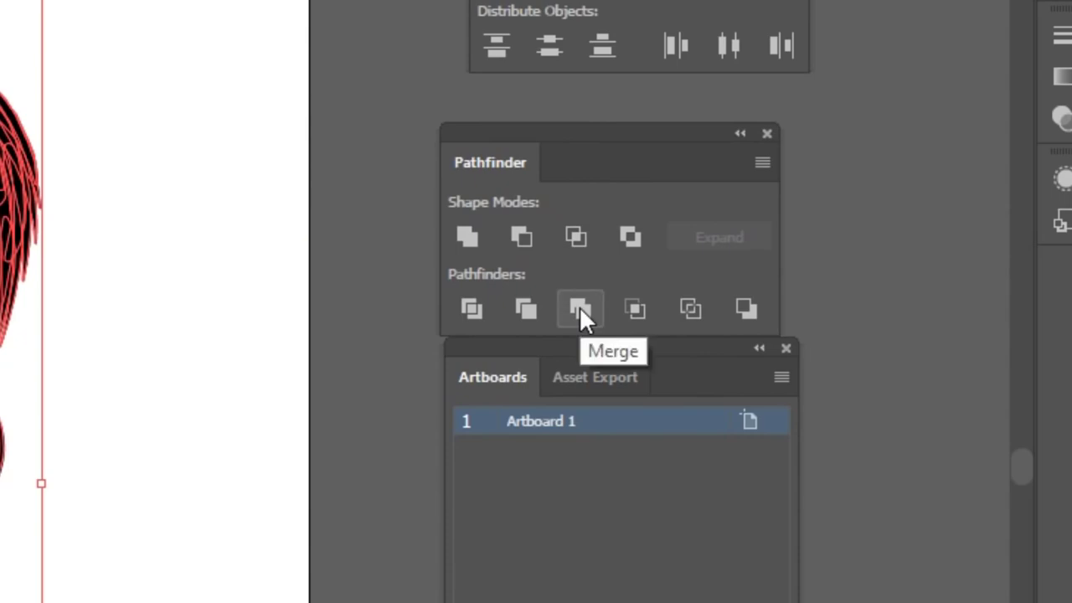
click(579, 306)
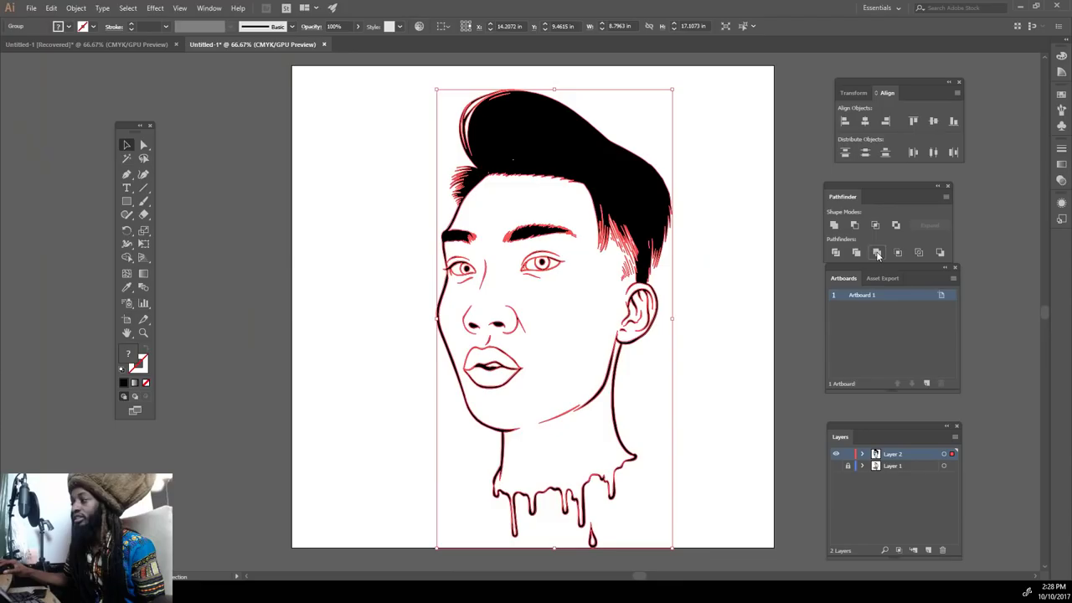
click(763, 209)
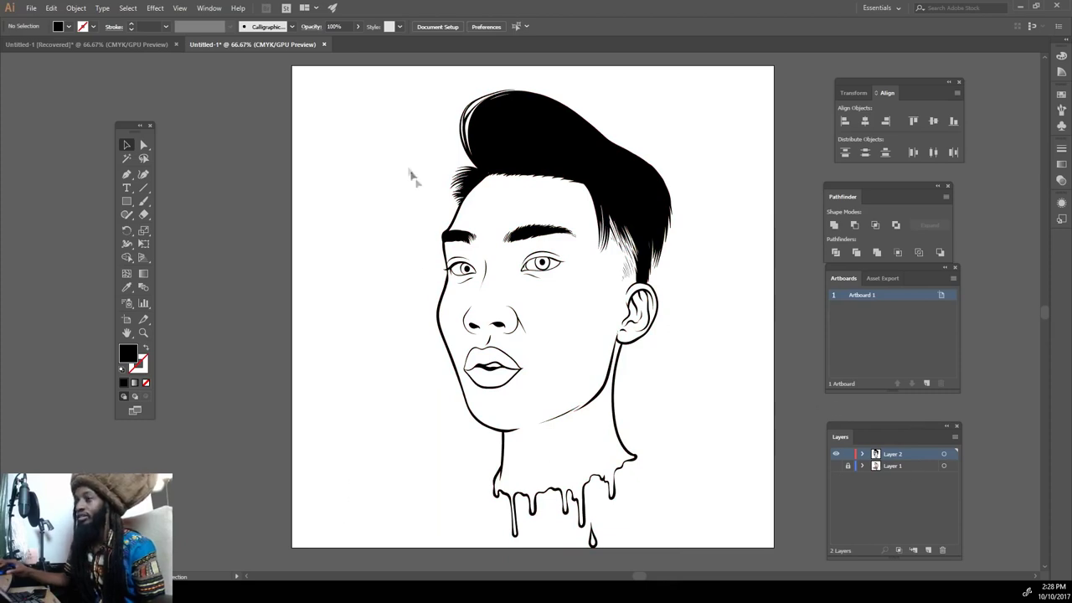
Nudge the whole portrait slightly up and left
mouse_move(393, 80)
mouse_down()
mouse_move(776, 544)
mouse_move(774, 568)
mouse_up()
drag(625, 205, 618, 187)
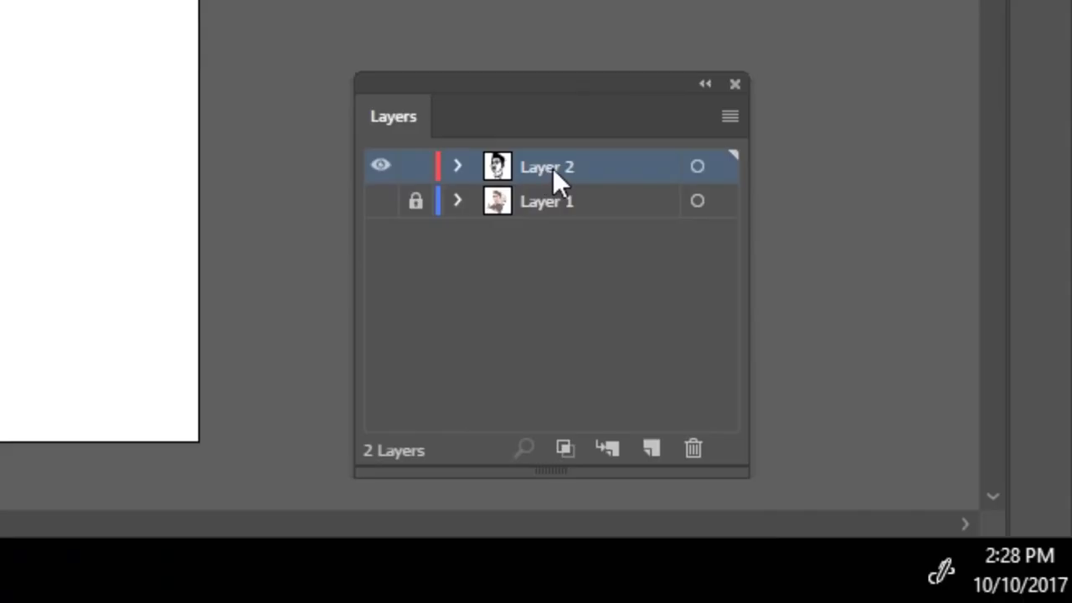
click(895, 455)
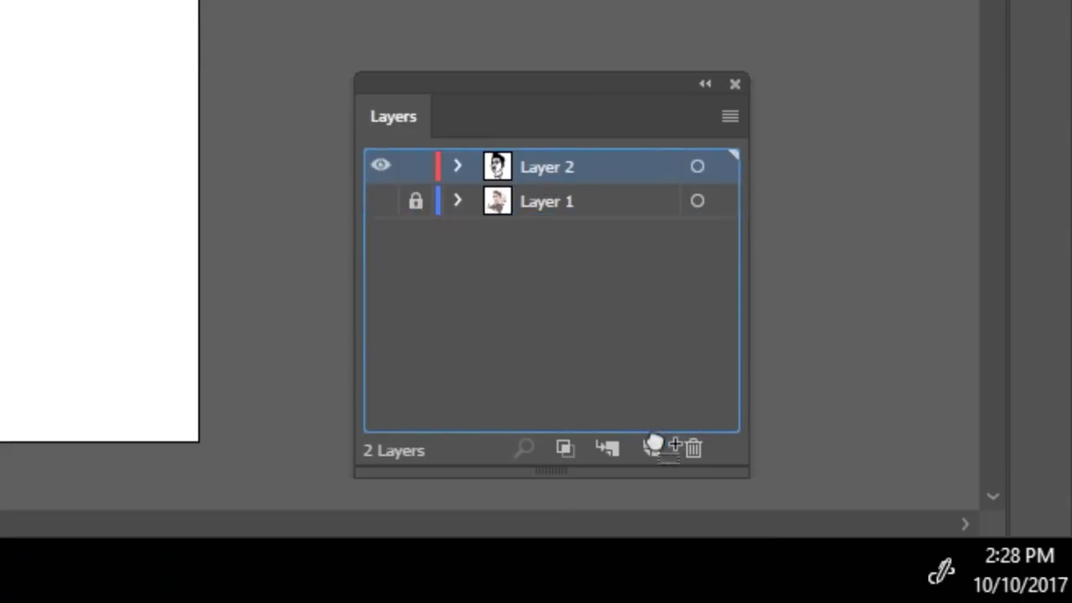
Duplicate Layer 2 as a locked backup copy and keep Layer 2 active
drag(653, 452, 656, 453)
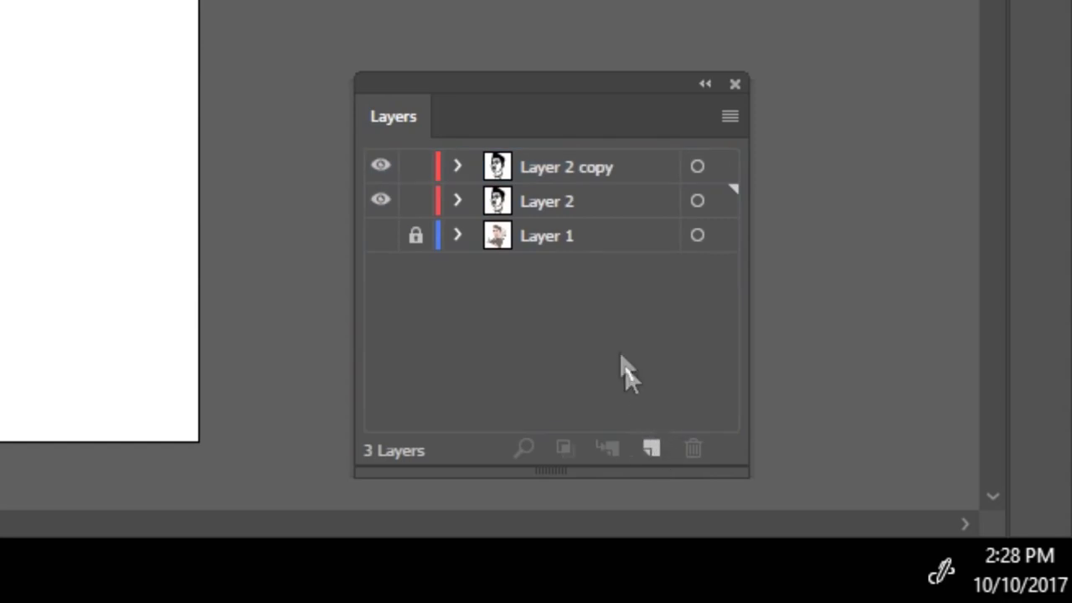
click(416, 166)
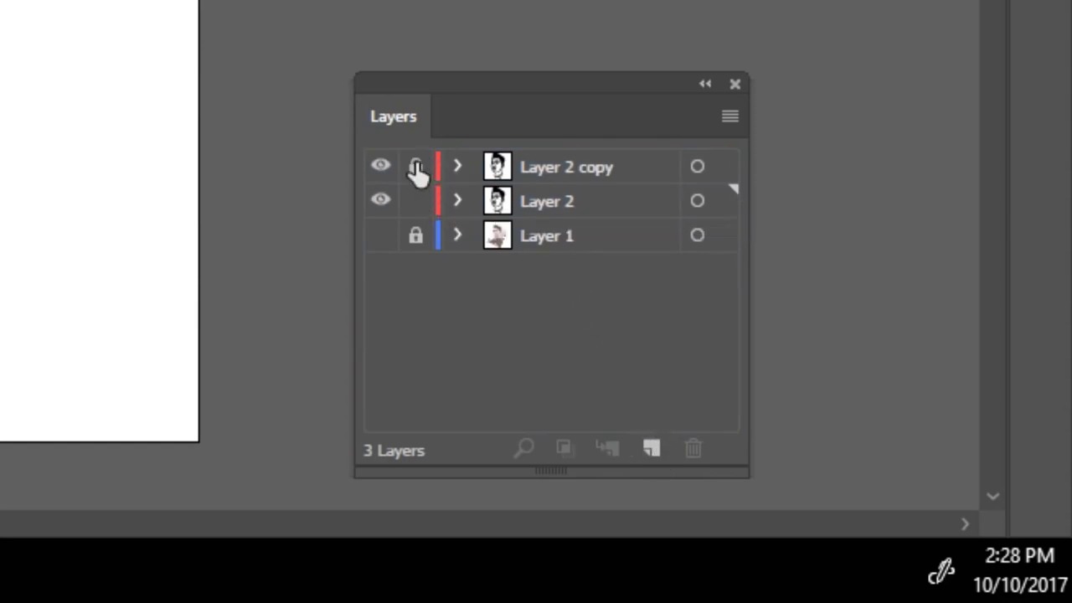
click(540, 201)
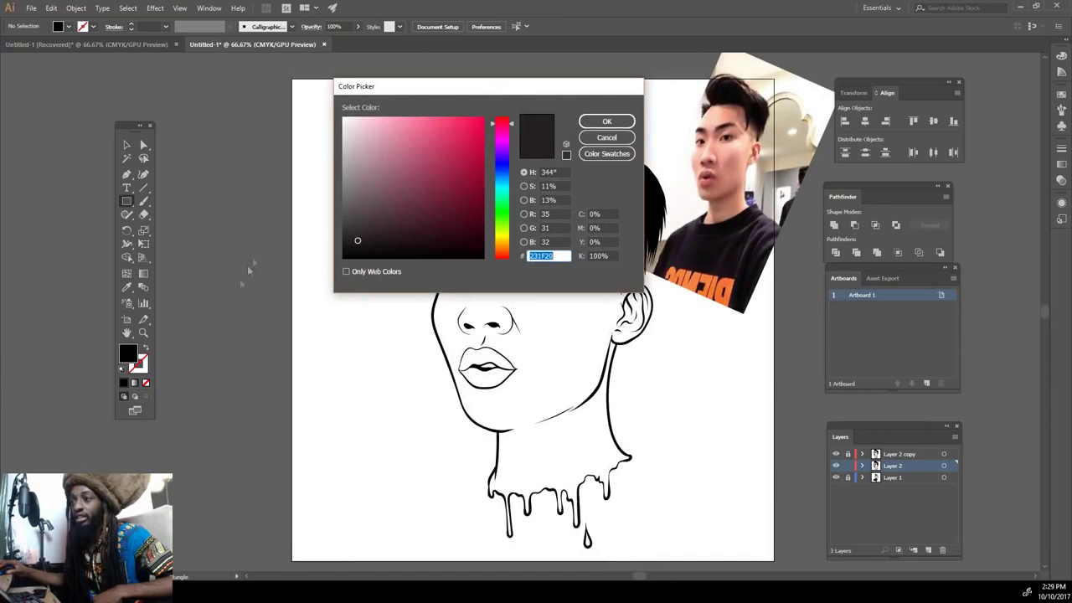
Set the fill colour to light peach FFD6BB in the Color Picker
drag(421, 132, 406, 354)
click(320, 398)
drag(423, 389, 420, 516)
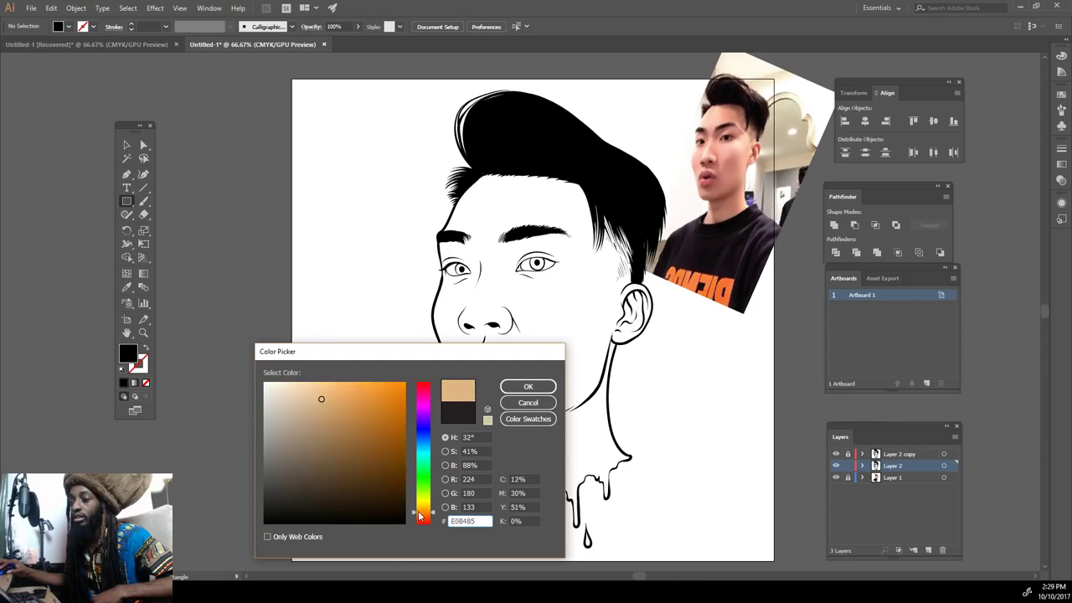
click(320, 385)
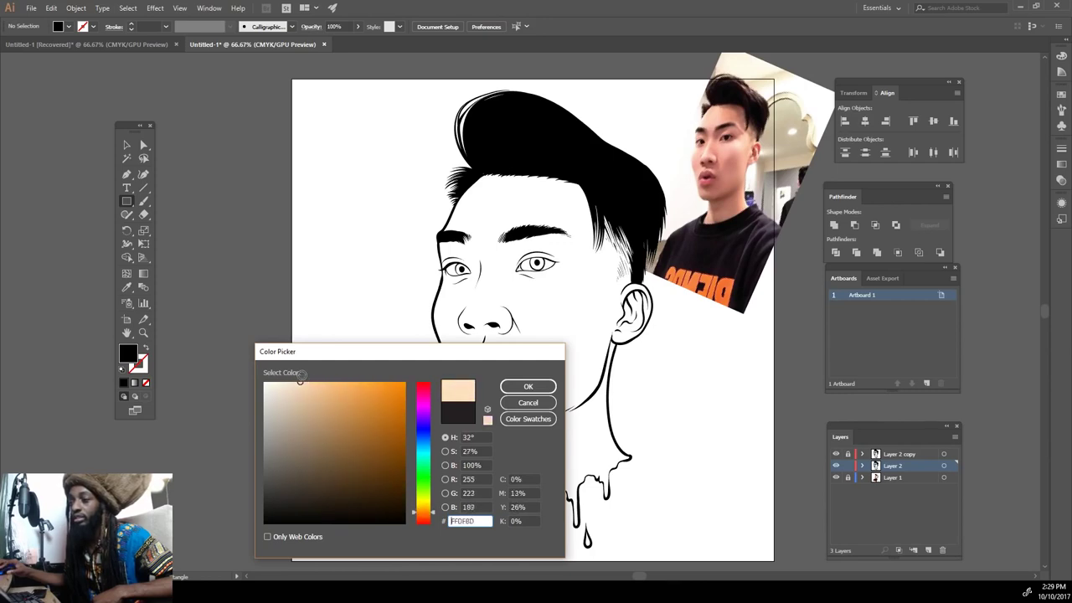
drag(425, 517, 424, 519)
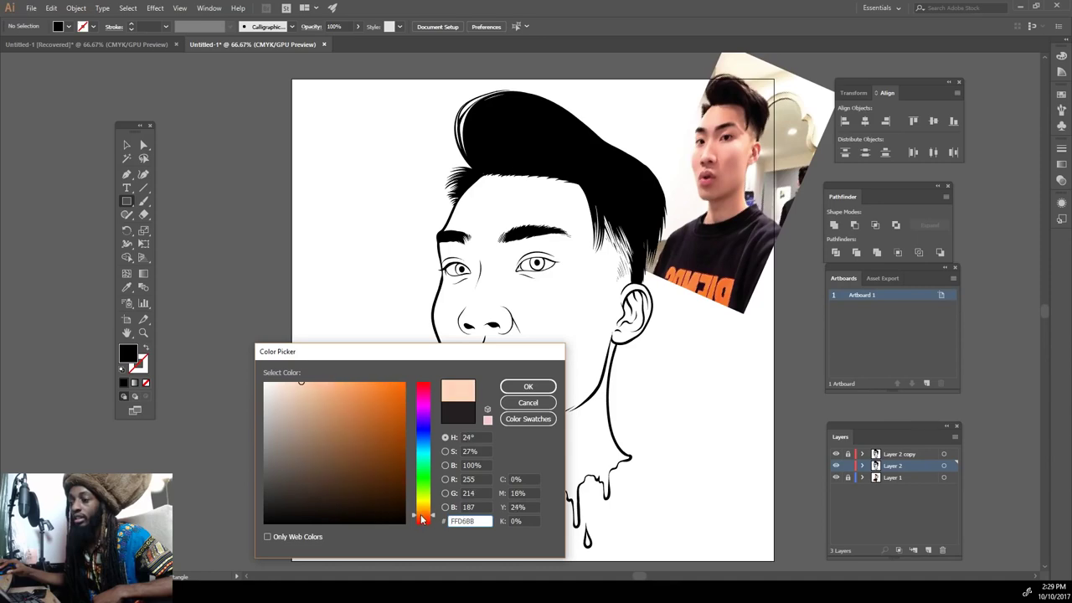
click(540, 387)
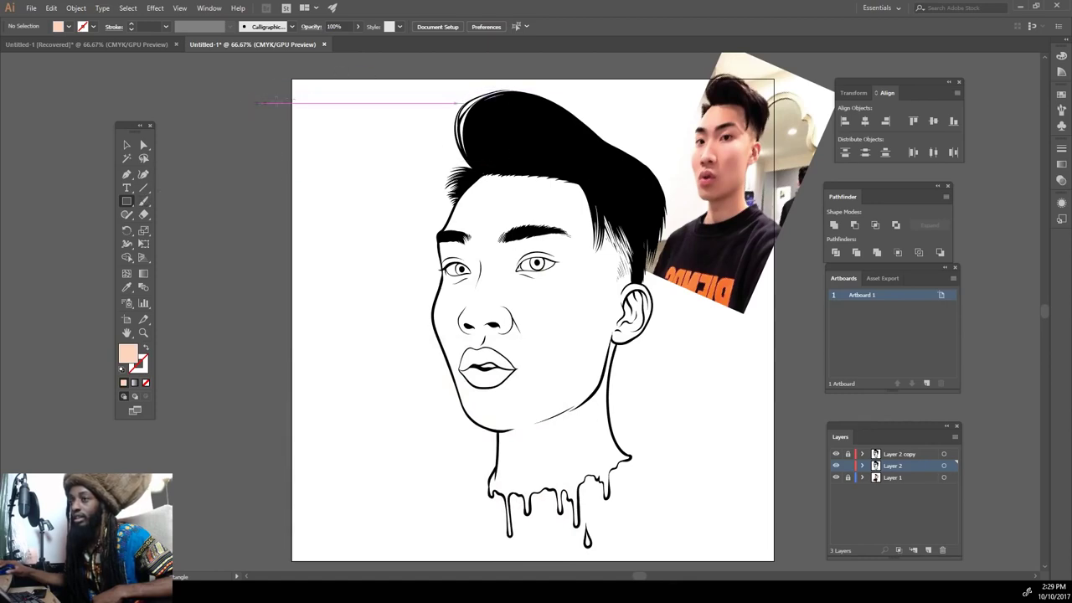
Draw a peach rectangle covering the portrait area
drag(350, 67, 685, 351)
scroll(712, 419, down, 2)
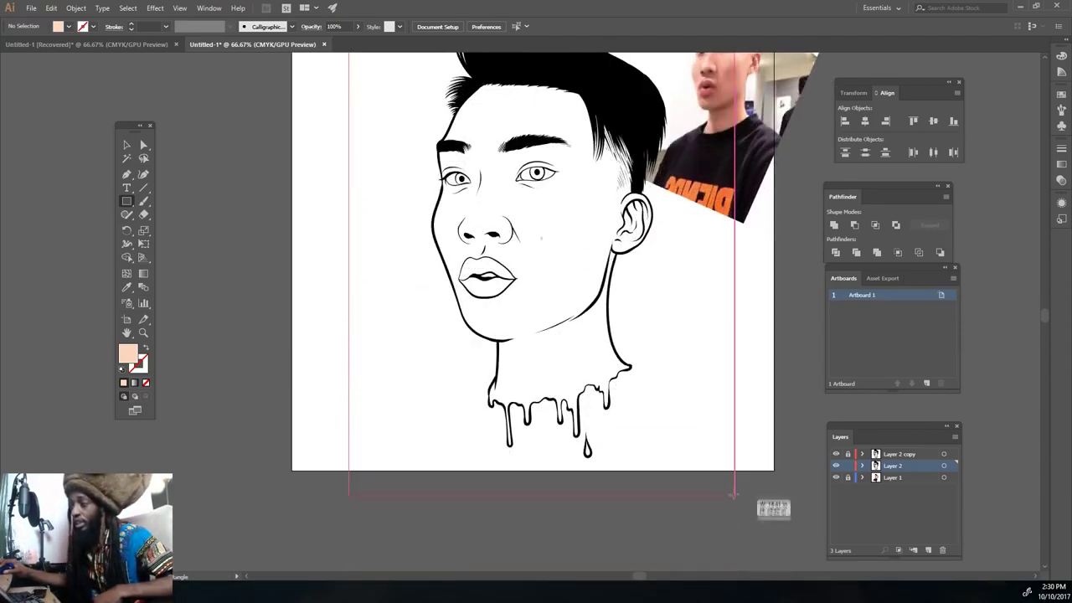
drag(690, 366, 738, 474)
key(v)
scroll(734, 428, up, 1)
Send the rectangle behind the line art, then select all and merge the artwork
right_click(389, 120)
mouse_move(419, 294)
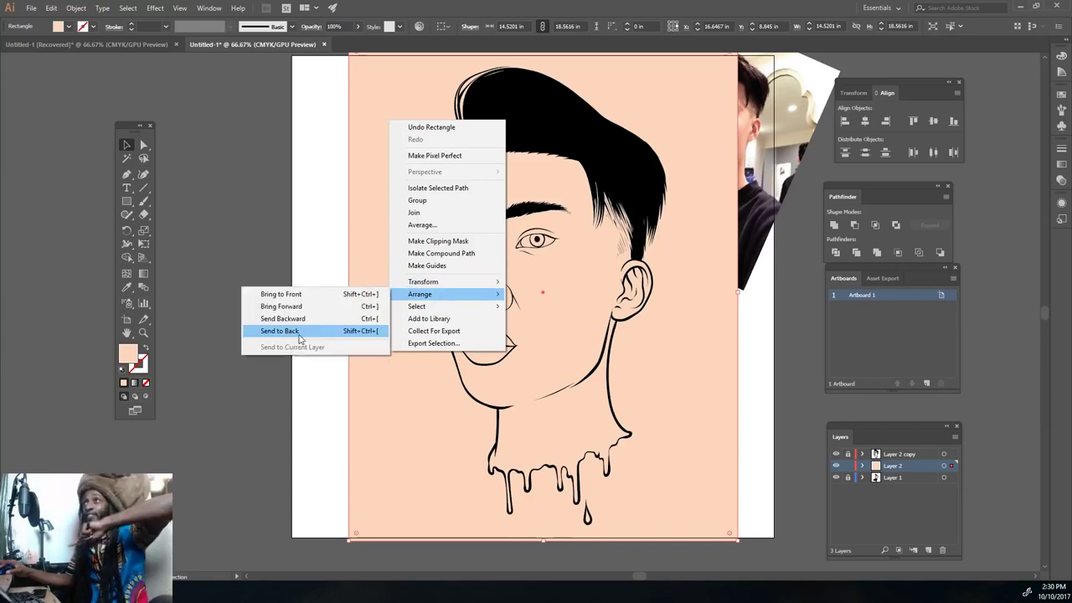
click(299, 333)
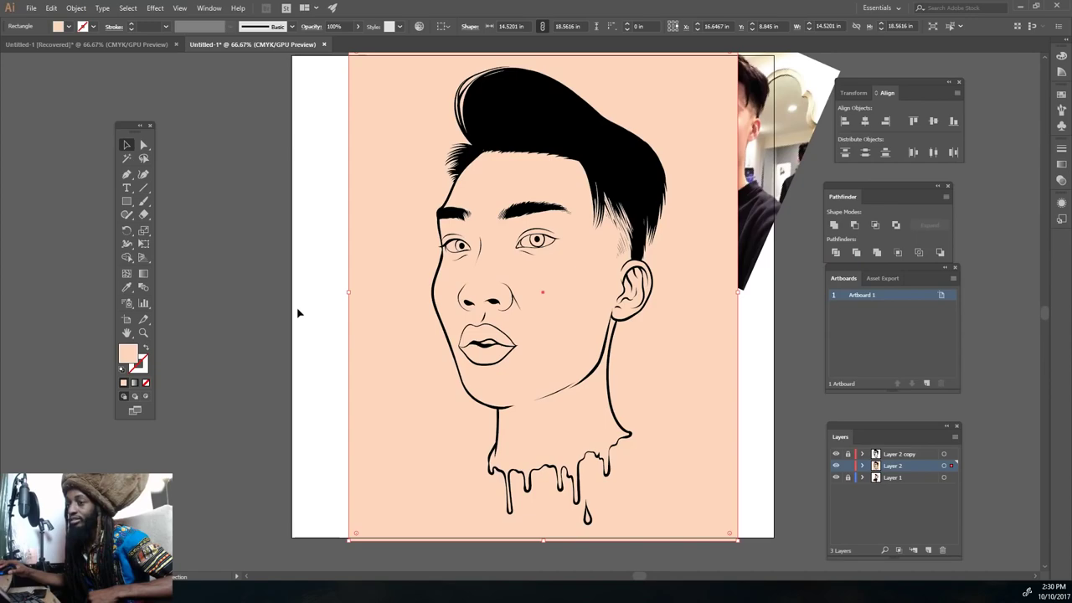
click(297, 312)
scroll(235, 247, up, 3)
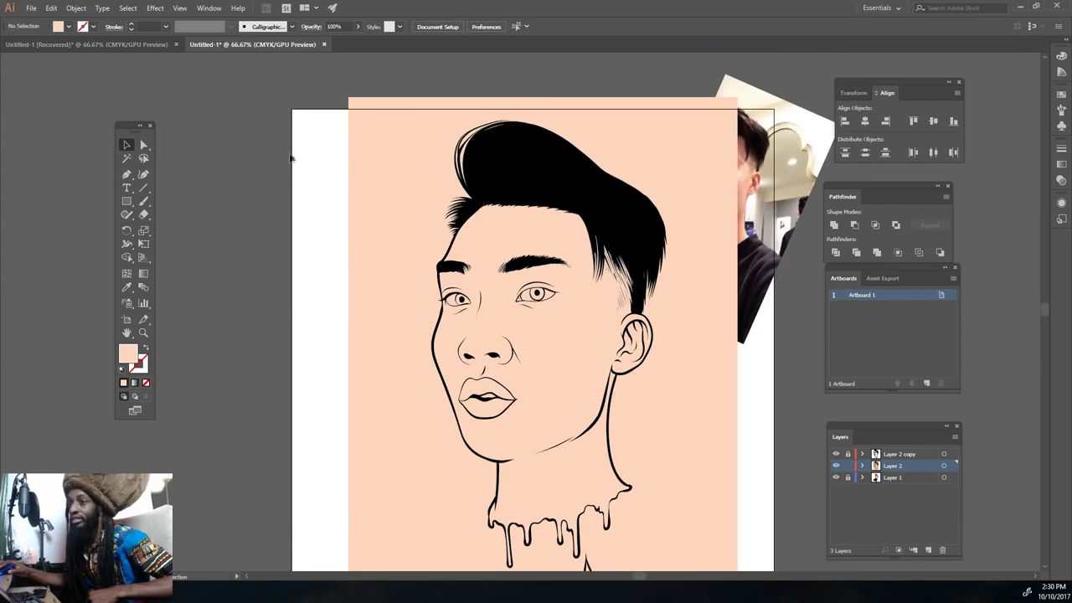
scroll(753, 557, down, 2)
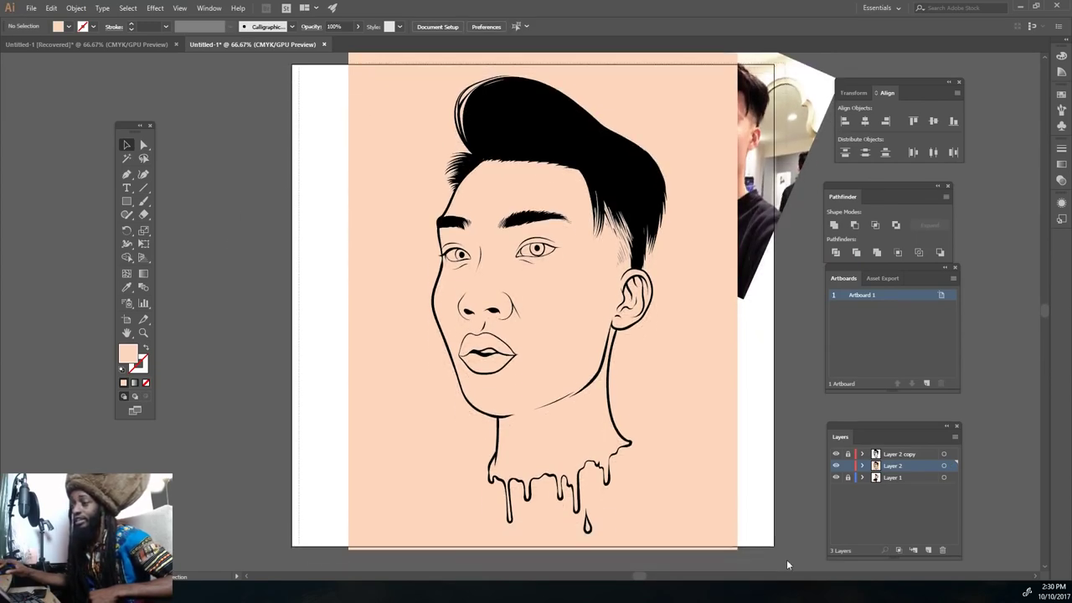
key(ctrl+a)
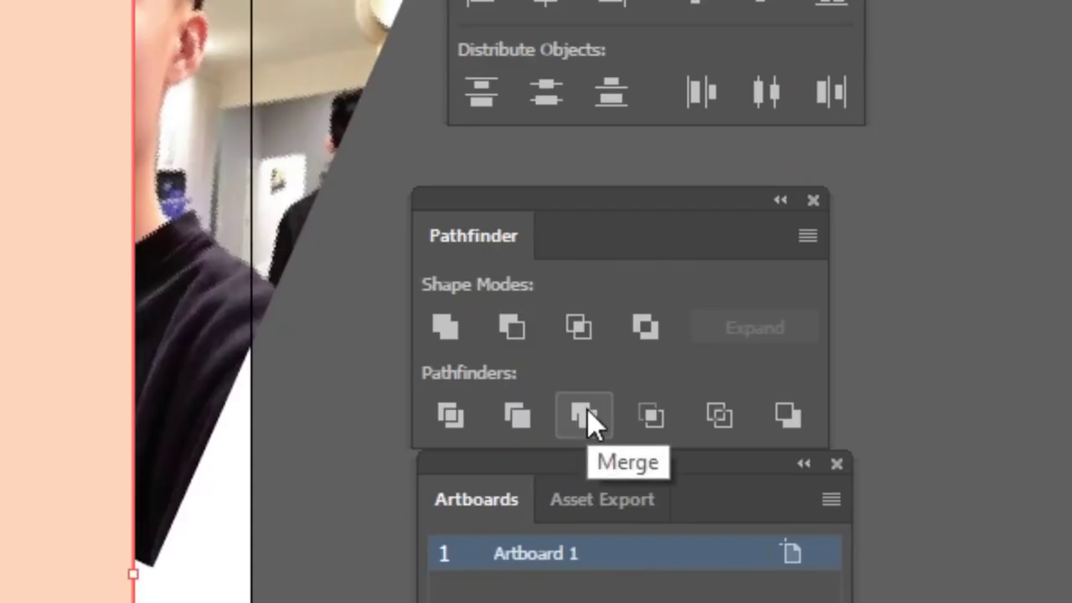
click(587, 409)
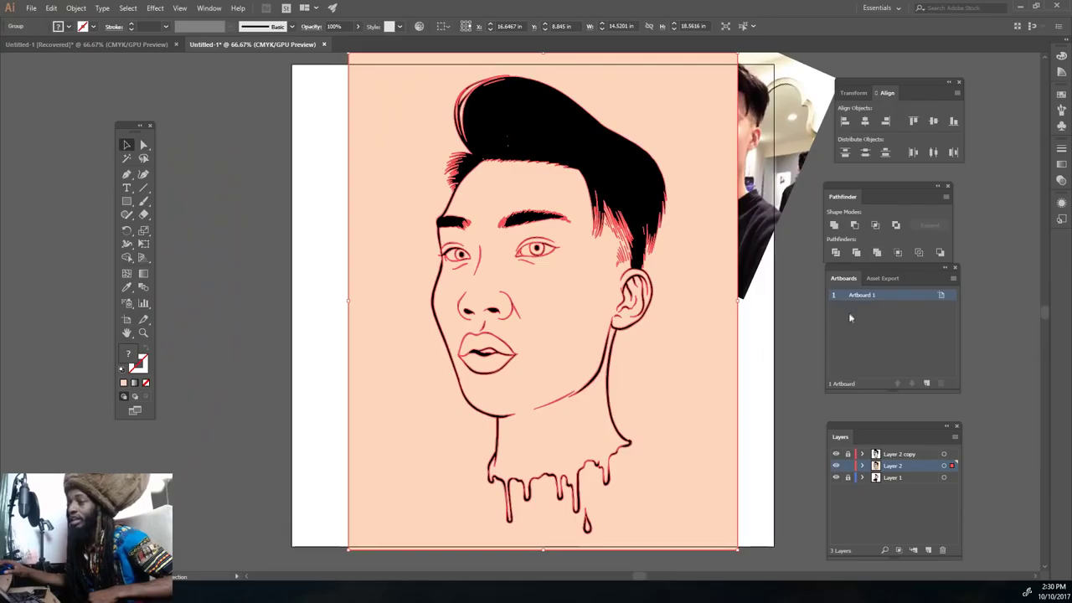
Enter Isolation Mode on the merged peach-and-line-art group
right_click(670, 371)
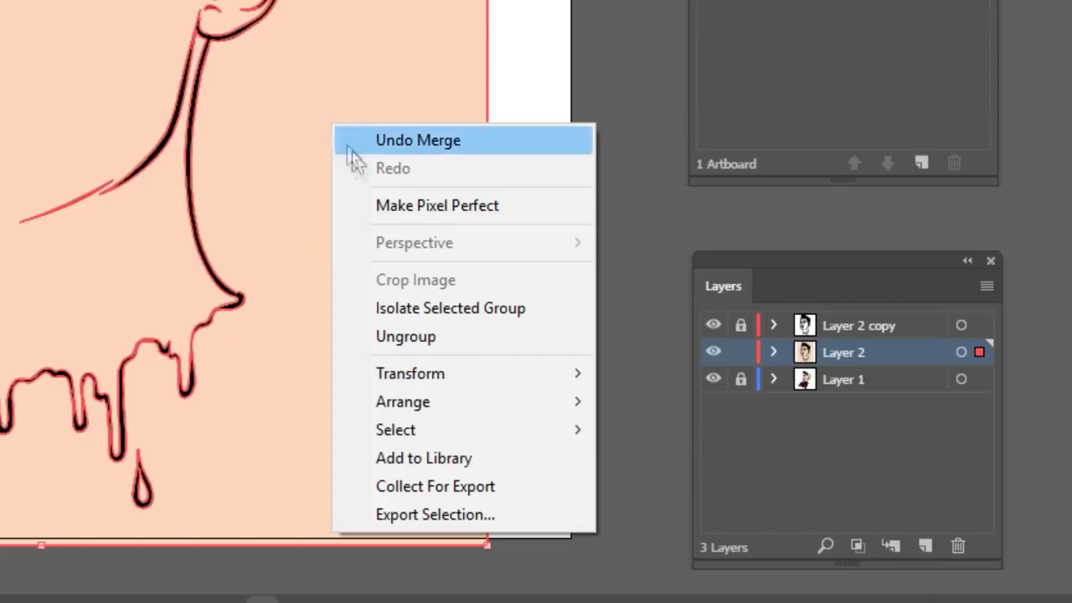
click(441, 310)
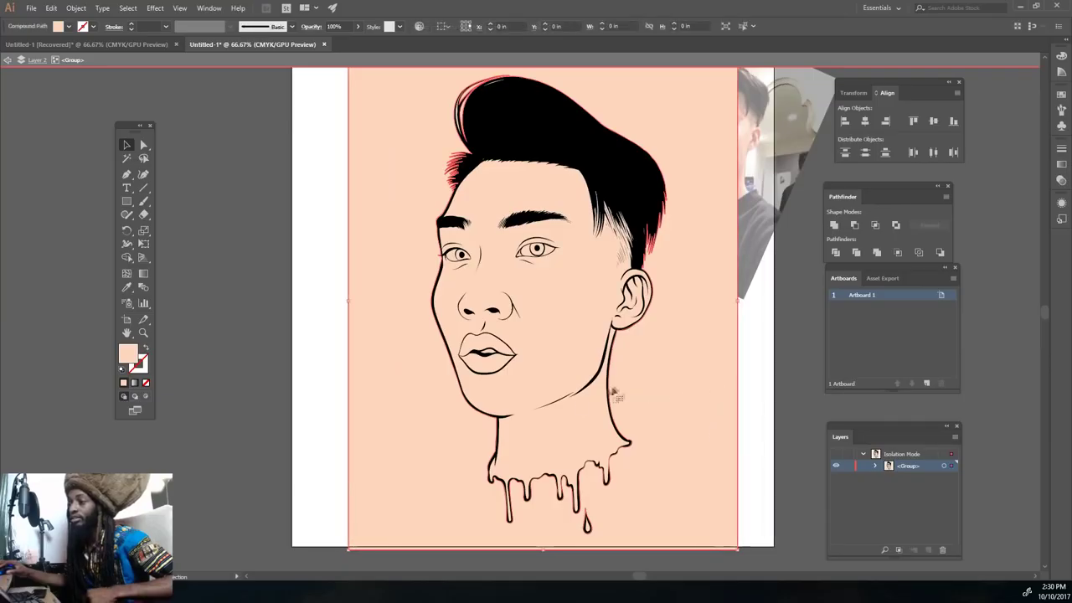
Delete the peach background rectangle and exit Isolation Mode
click(582, 406)
click(655, 413)
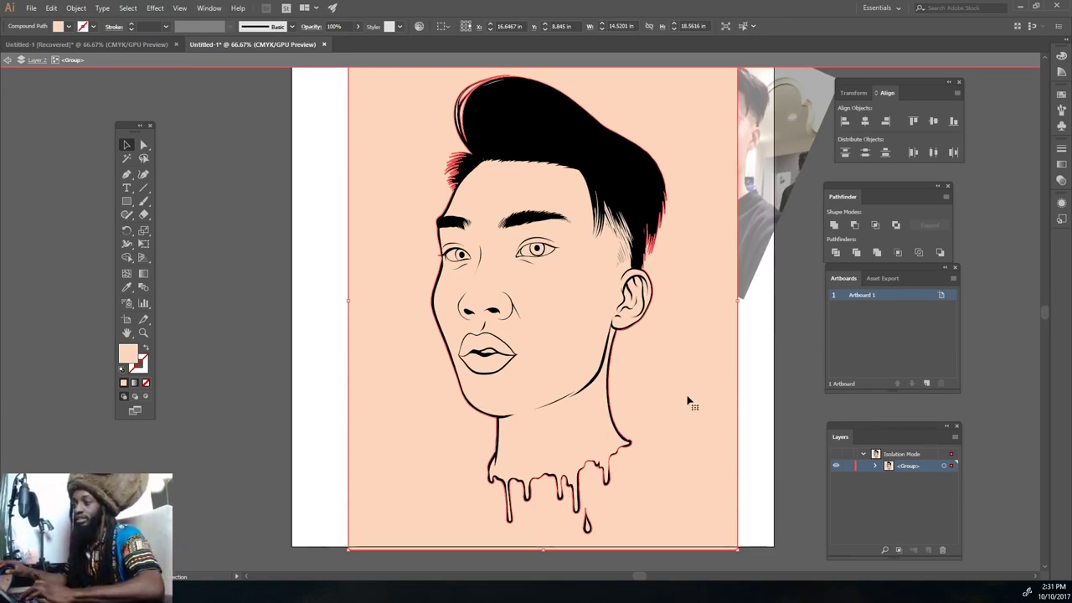
key(Delete)
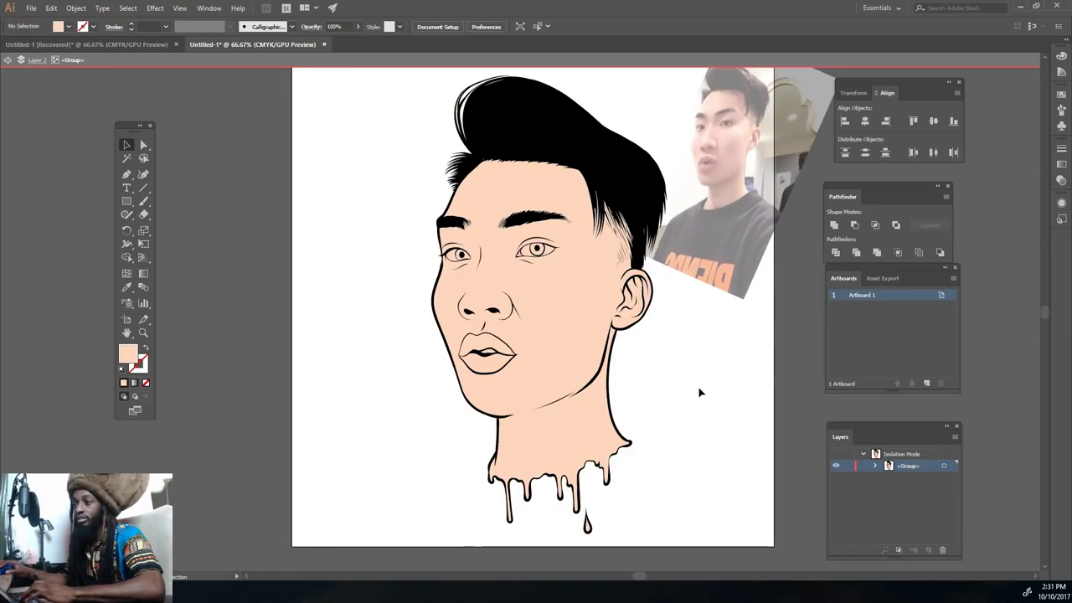
key(Escape)
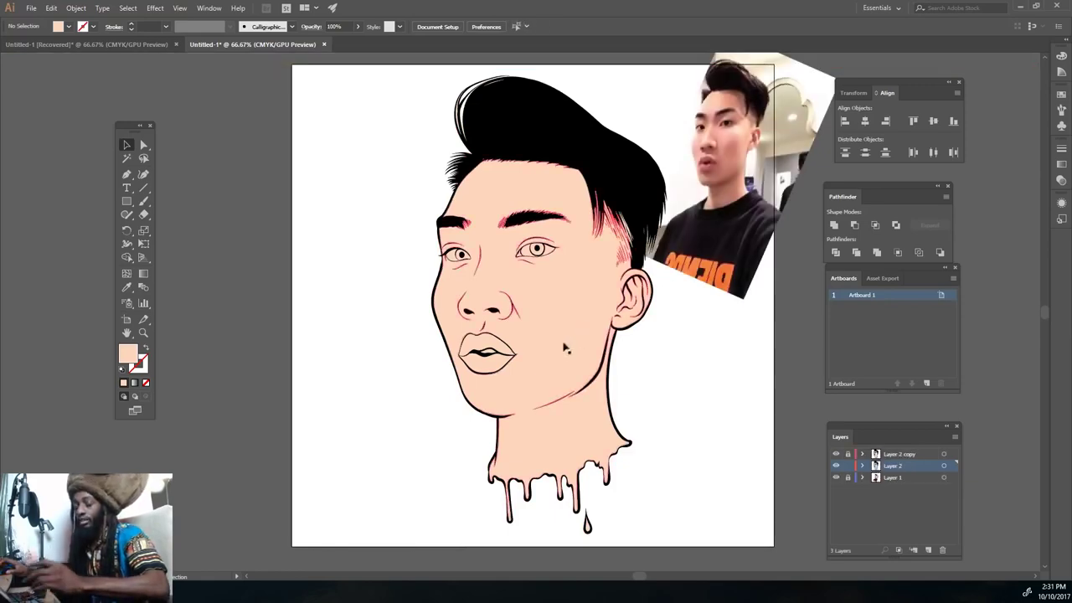
Isolate the hair group and select its peach hair-strand path
scroll(561, 360, up, 1)
scroll(554, 368, up, 3)
scroll(544, 377, left, 2)
alt+scroll(542, 378, up, 3)
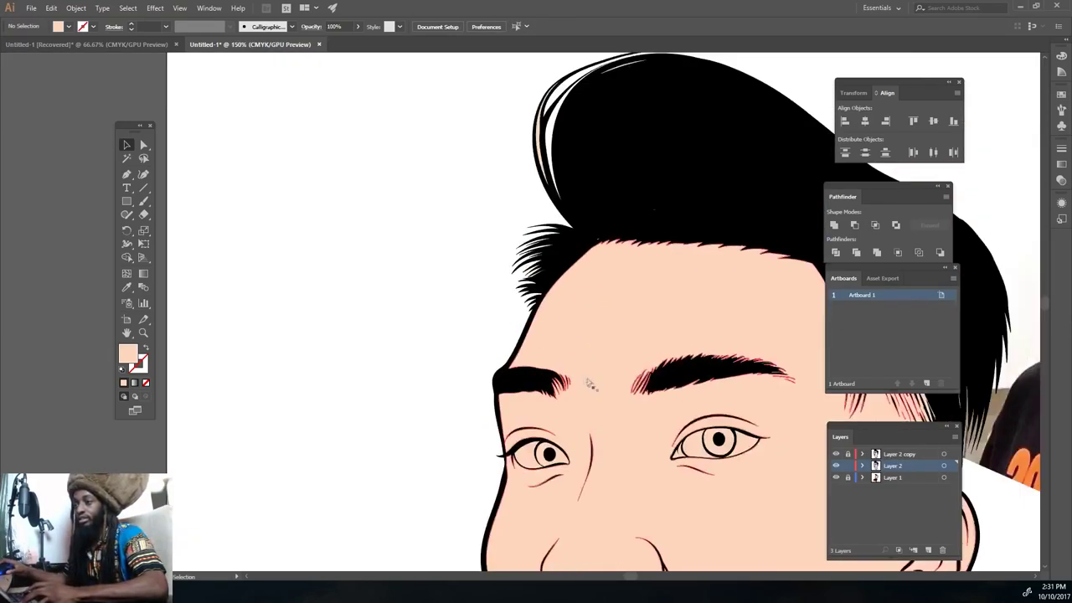
scroll(560, 155, up, 2)
scroll(514, 151, up, 2)
scroll(401, 250, up, 2)
alt+scroll(503, 264, up, 3)
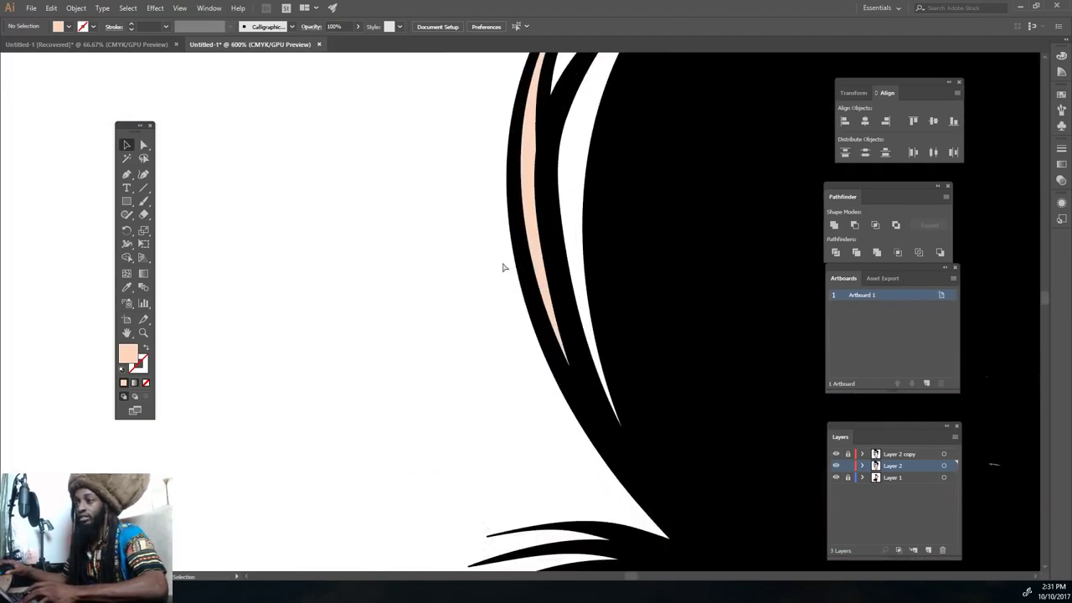
right_click(536, 210)
alt+scroll(498, 242, down, 2)
right_click(525, 210)
click(569, 289)
click(525, 211)
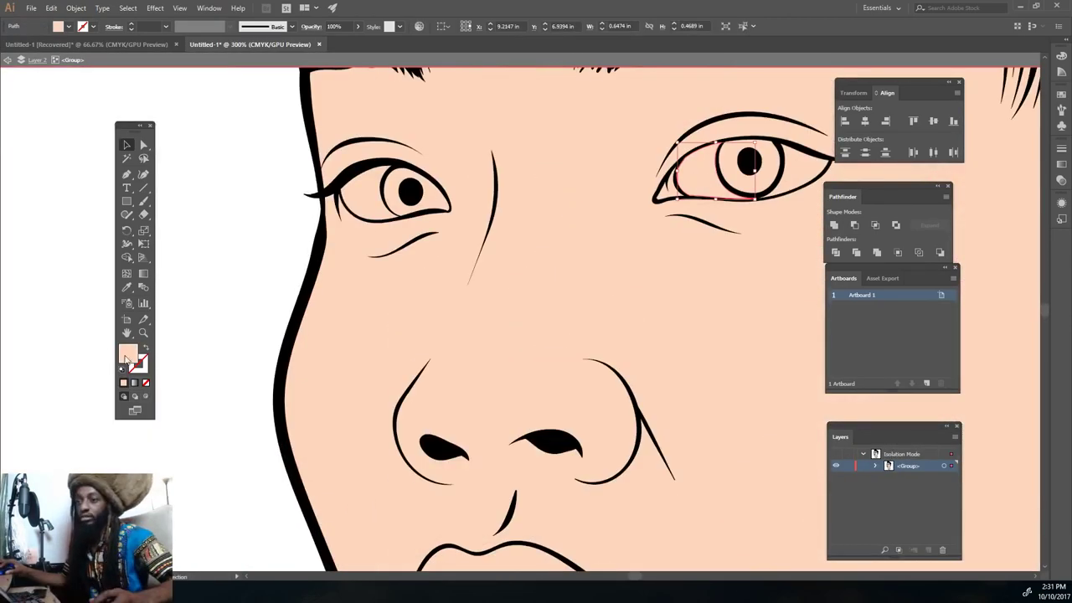
Fill both eye whites with white
double_click(127, 353)
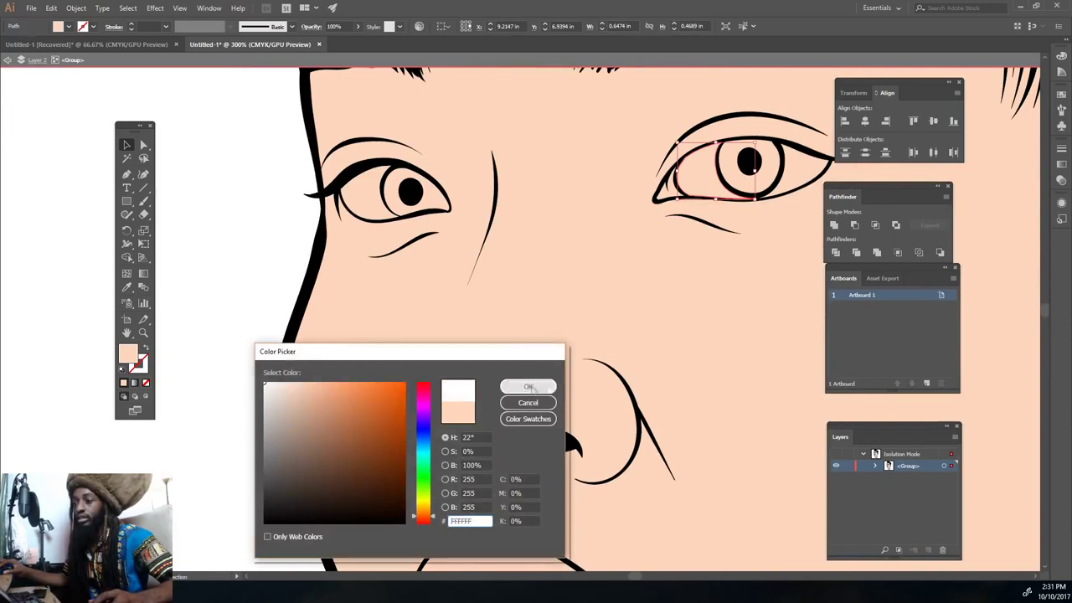
key(Return)
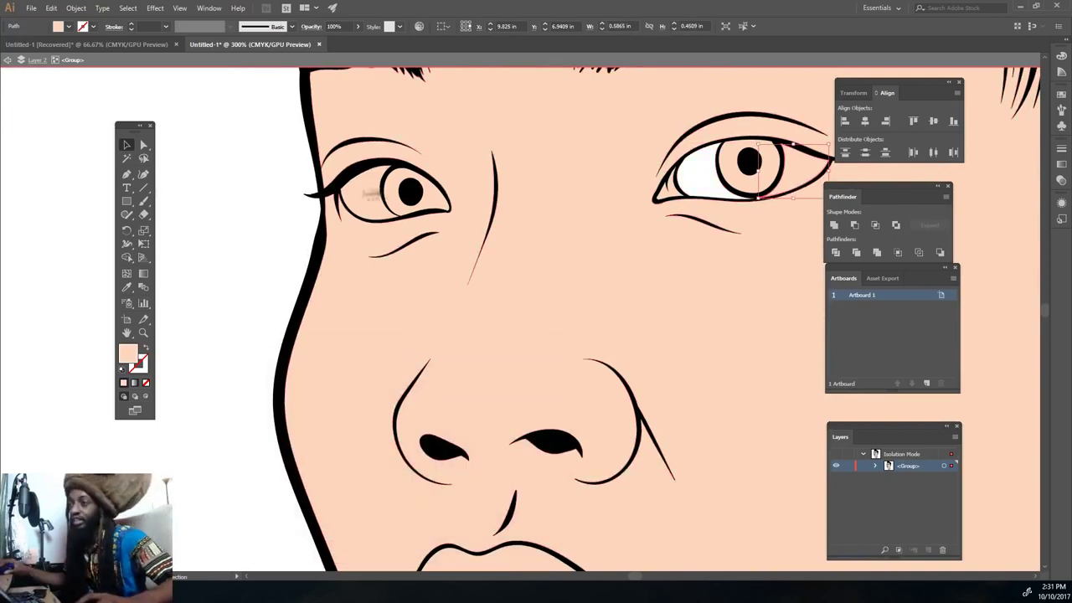
shift+click(405, 194)
double_click(127, 353)
click(510, 385)
Fill both irises dark grey
click(404, 191)
shift+click(749, 163)
double_click(127, 354)
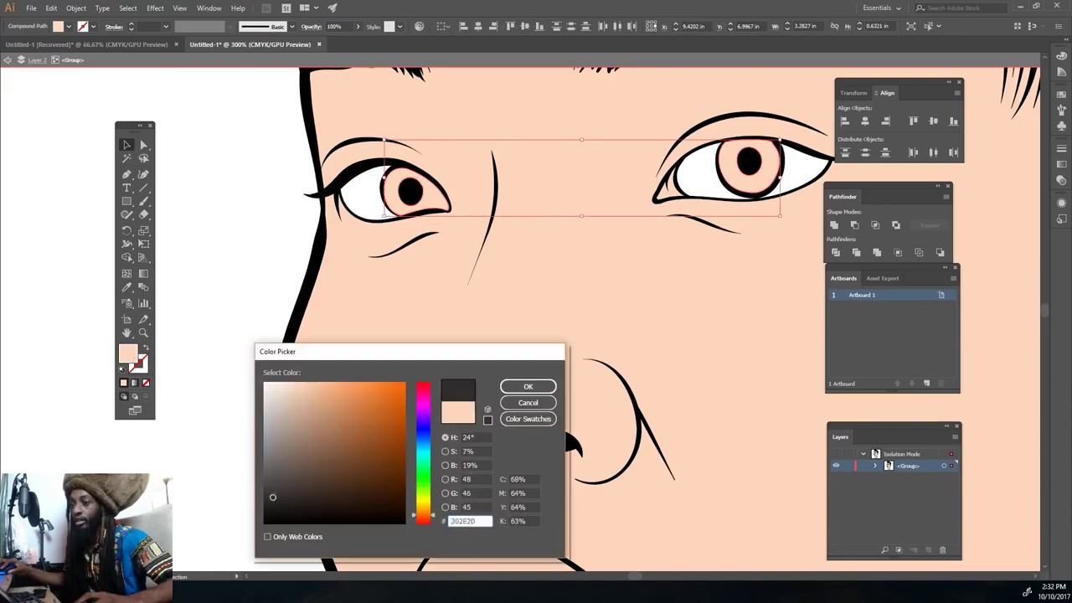
key(Return)
scroll(204, 215, down, 3)
scroll(419, 340, down, 3)
scroll(550, 328, up, 5)
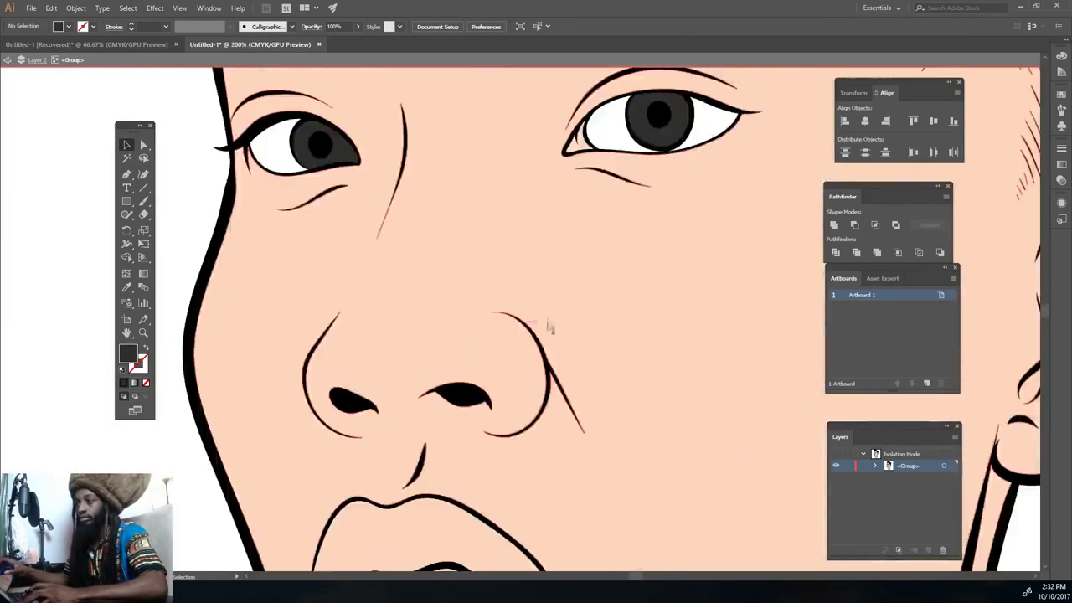
scroll(539, 125, up, 5)
Give the inner eye corner a pinkish fill and the upper lip a rose fill
click(670, 193)
double_click(128, 353)
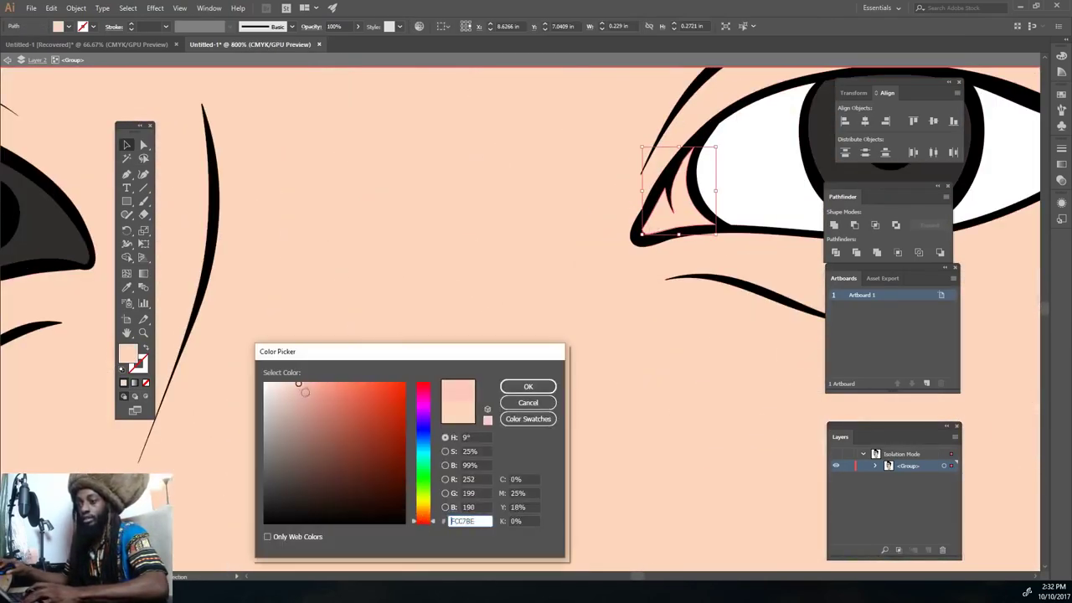
click(527, 386)
scroll(536, 335, down, 3)
scroll(433, 418, up, 3)
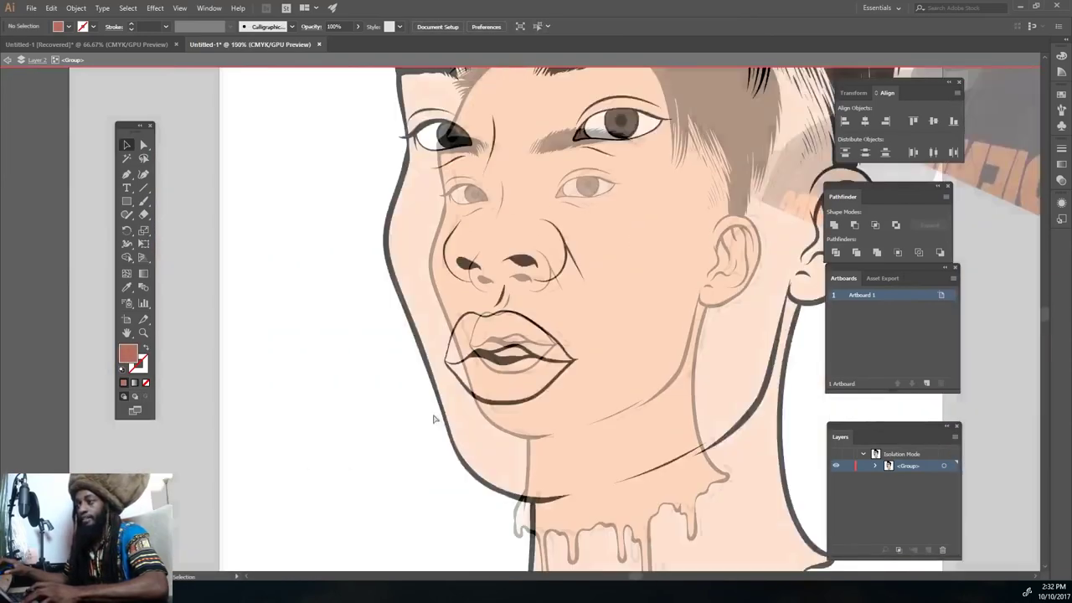
click(469, 422)
double_click(128, 354)
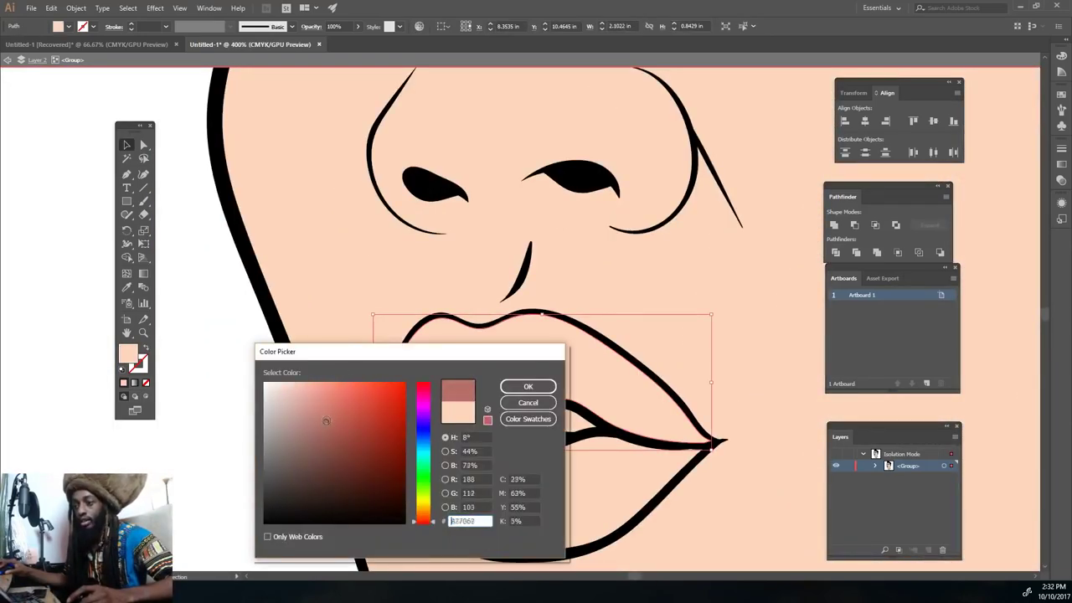
click(527, 386)
Fill the lower lip with light pink
click(603, 485)
double_click(128, 353)
click(427, 522)
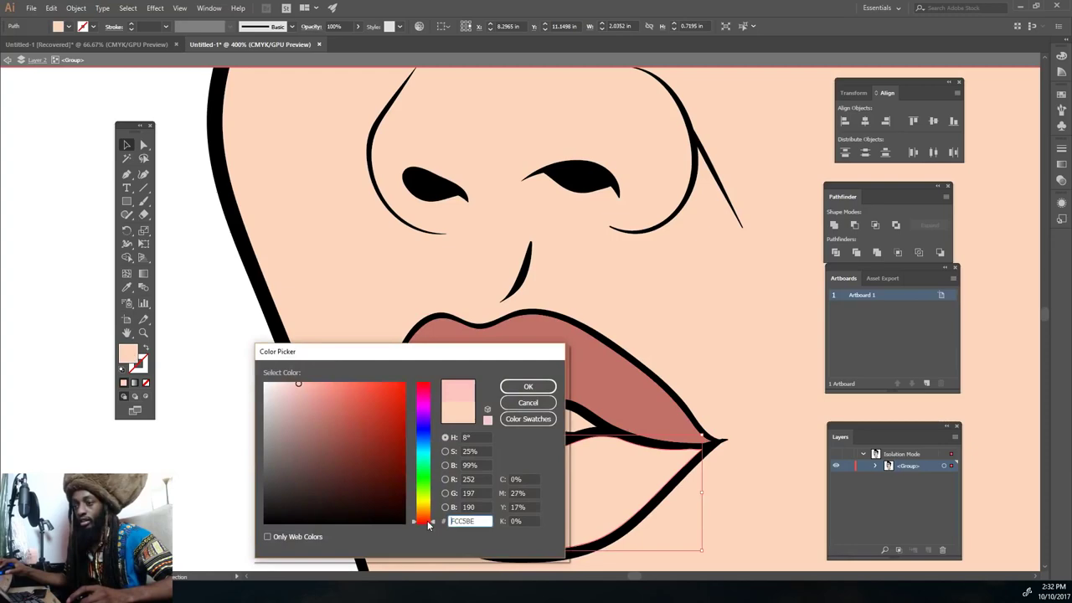
click(527, 386)
scroll(201, 450, down, 3)
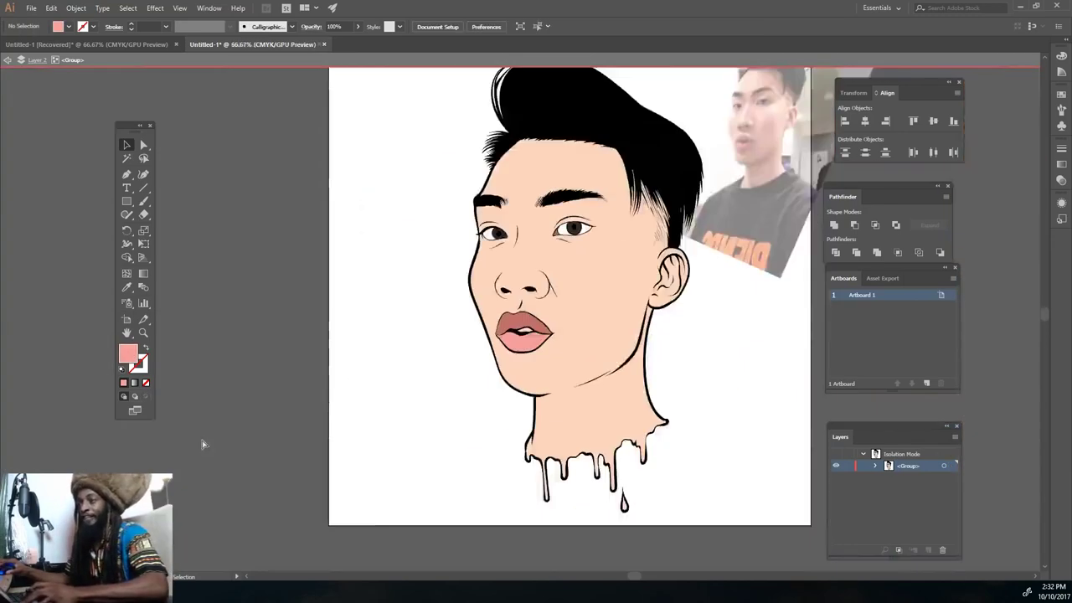
scroll(535, 377, up, 3)
Deepen the upper lip to rose CC7269 and fill the teeth white
click(519, 351)
double_click(127, 354)
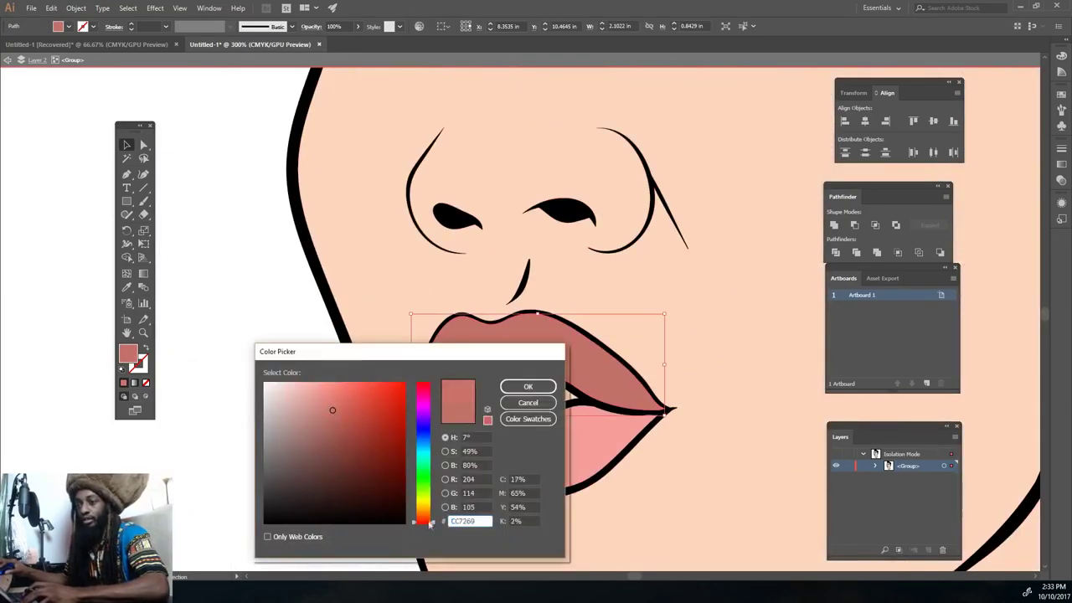
click(518, 386)
scroll(282, 438, down, 3)
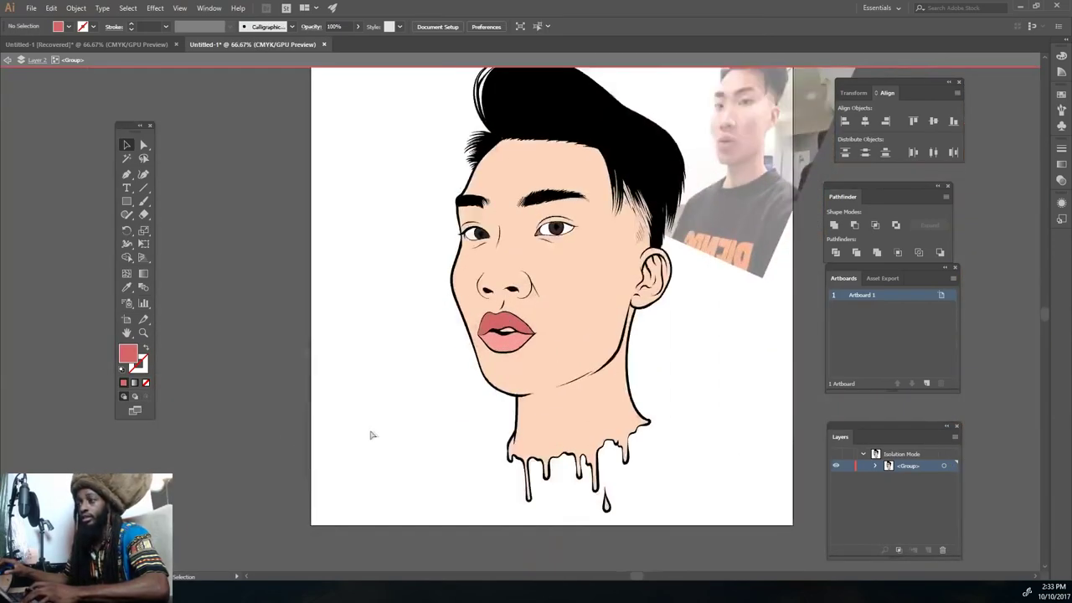
scroll(371, 432, up, 4)
double_click(127, 353)
click(527, 386)
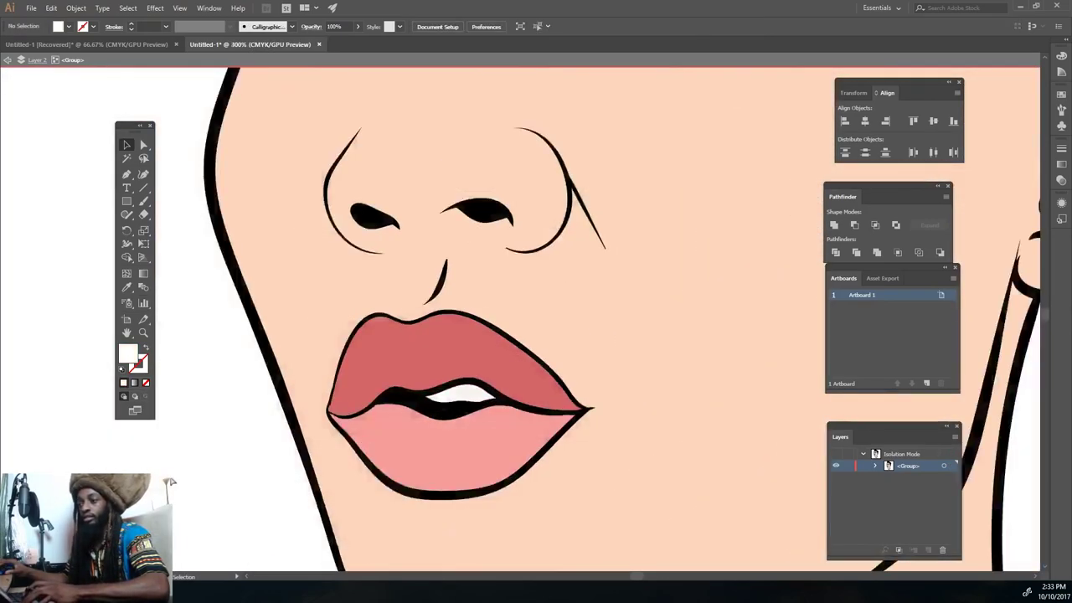
scroll(687, 406, down, 5)
key(Escape)
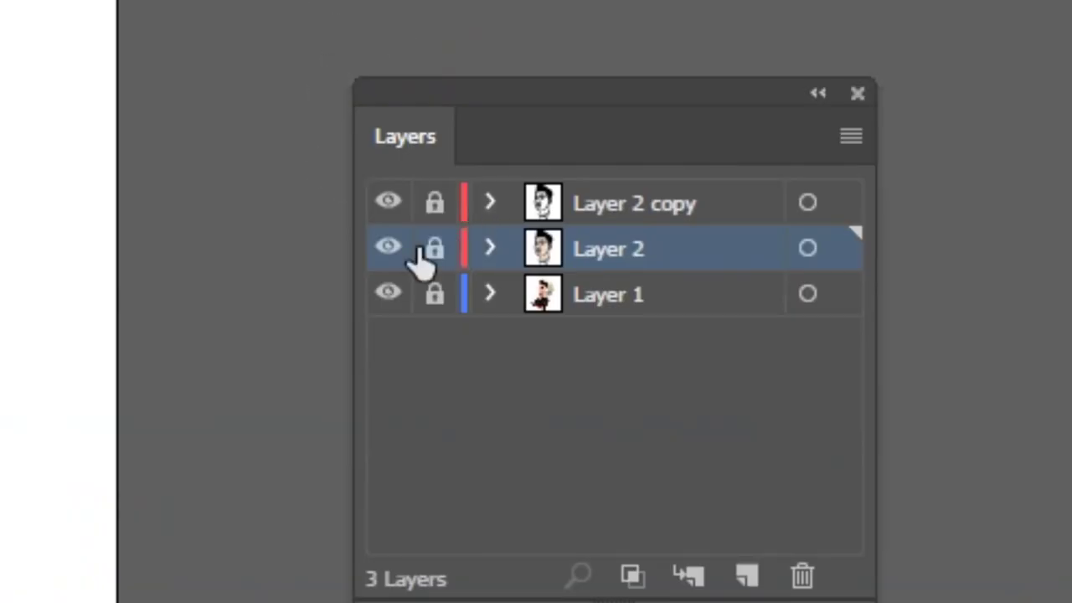
Create the new empty Layer 4 directly above Layer 2
click(748, 575)
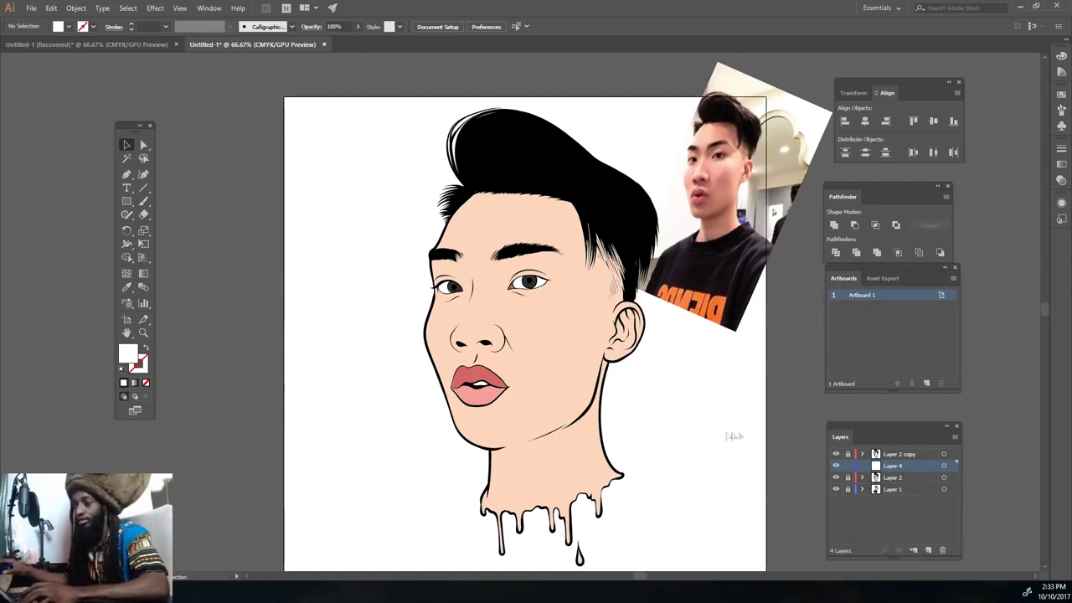
Zoom in on the eye and mix a muted blue-grey fill colour
key(ctrl+equal)
key(ctrl+equal)
key(ctrl+equal)
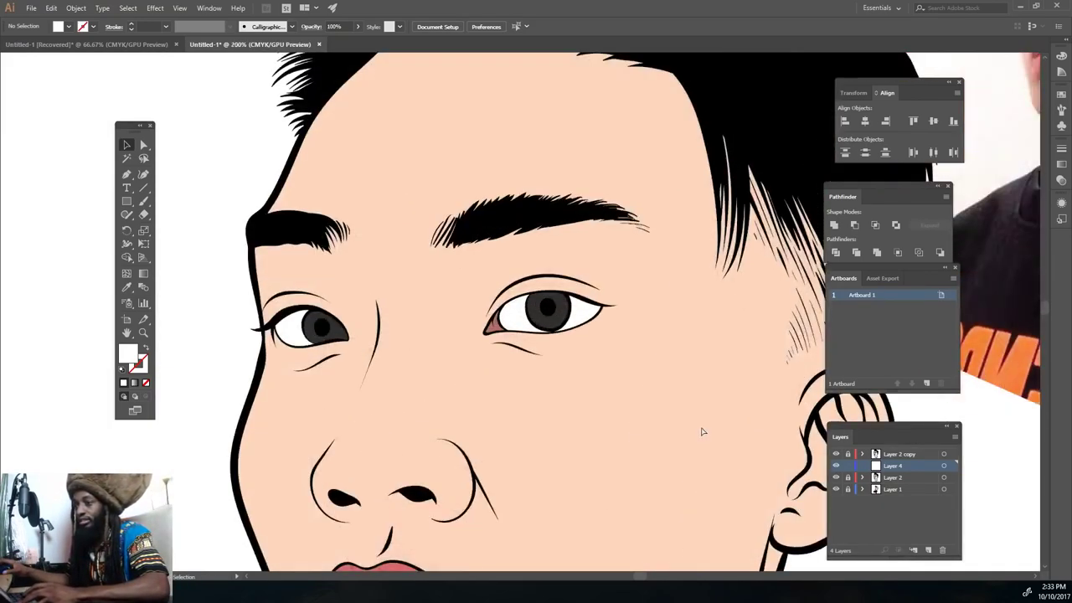
key(ctrl+equal)
key(ctrl+equal)
key(ctrl+equal)
key(ctrl+equal)
key(ctrl+equal)
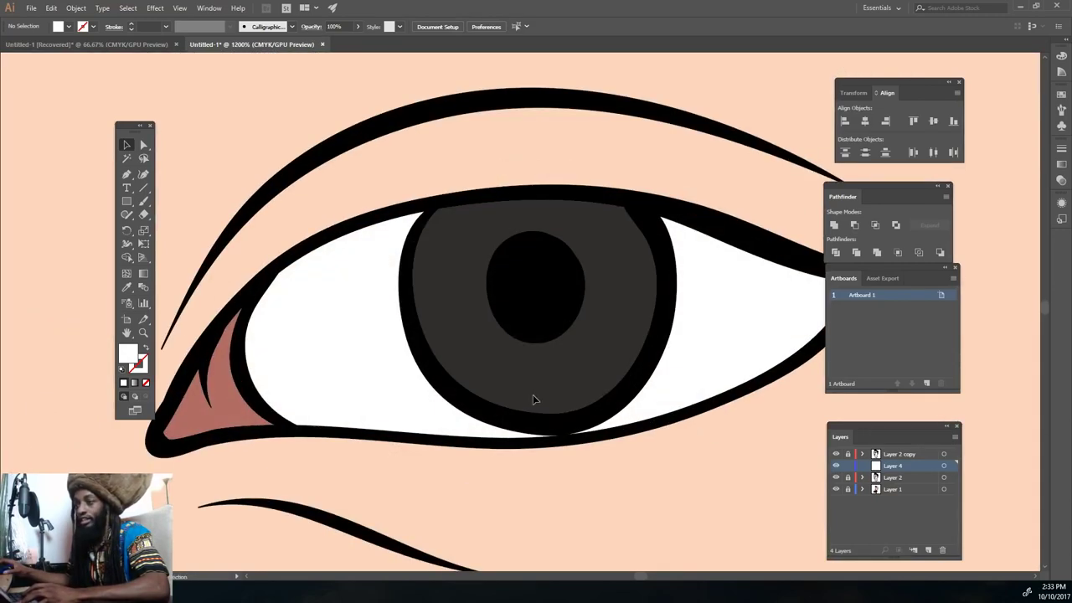
key(ctrl+minus)
key(ctrl+equal)
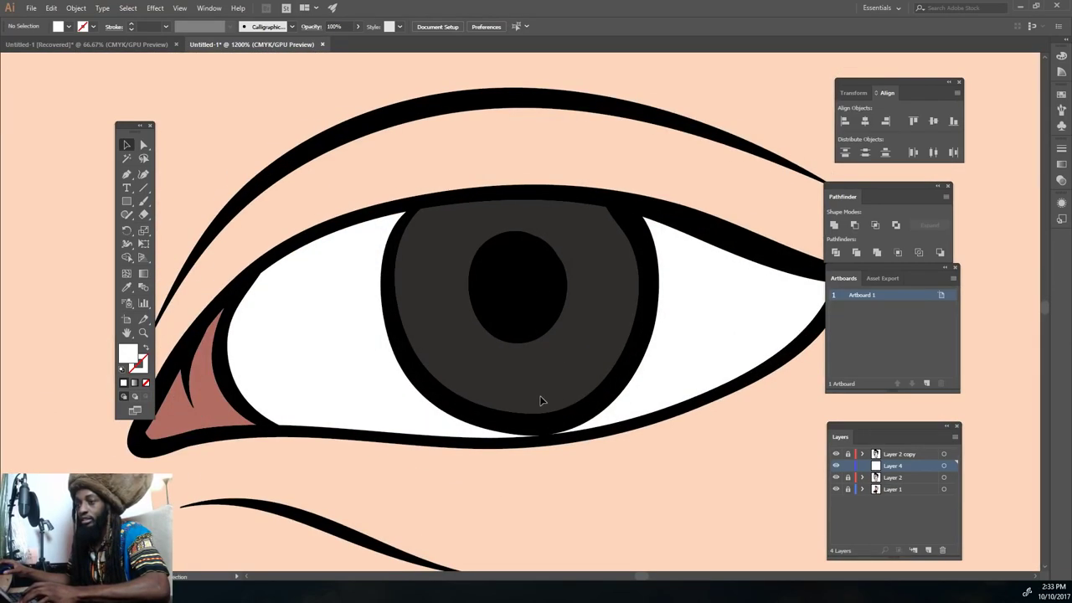
double_click(134, 358)
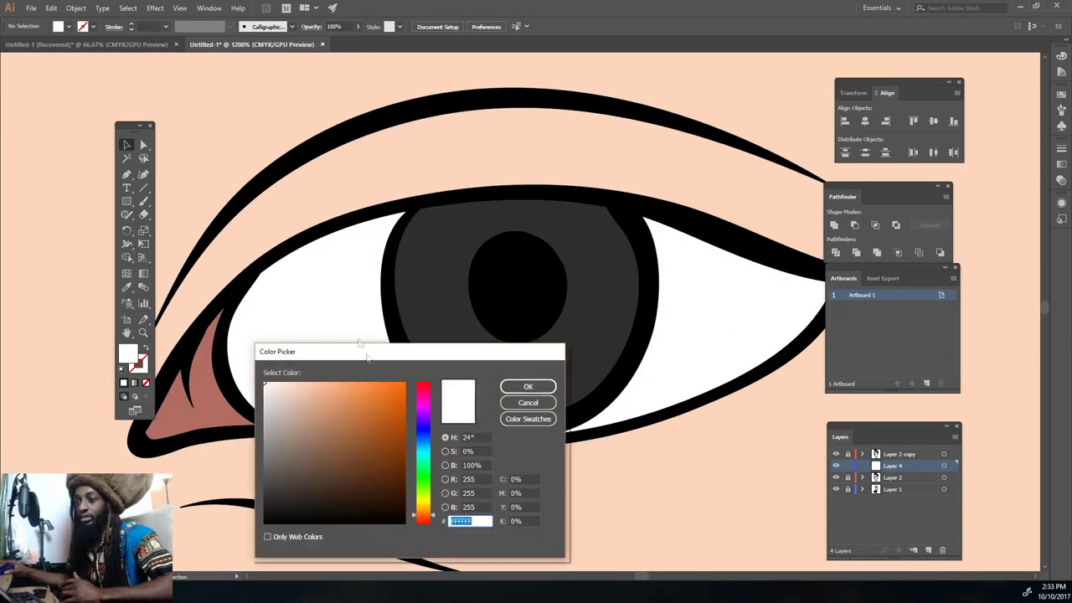
drag(284, 423, 282, 442)
click(423, 442)
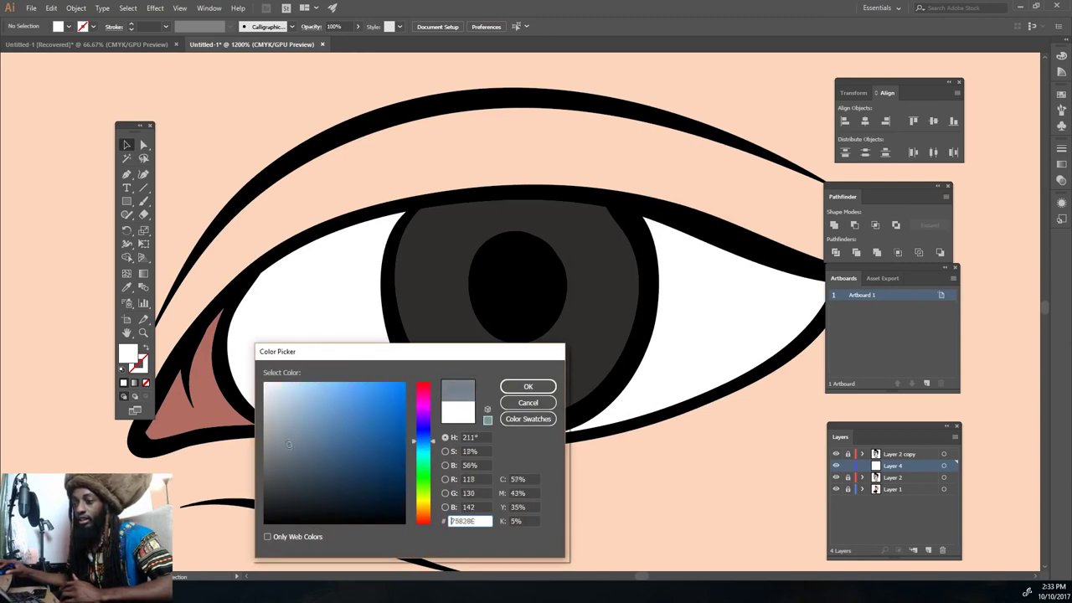
click(528, 386)
Brush grey shadows along the top of both eye whites
key(b)
mouse_move(224, 356)
mouse_down()
mouse_move(322, 266)
mouse_move(402, 219)
mouse_up()
mouse_move(334, 247)
mouse_down()
mouse_move(404, 211)
mouse_move(266, 268)
mouse_up()
alt+scroll(482, 289, down, 2)
alt+scroll(604, 308, up, 2)
mouse_move(536, 267)
mouse_down()
mouse_move(716, 285)
mouse_move(527, 238)
mouse_up()
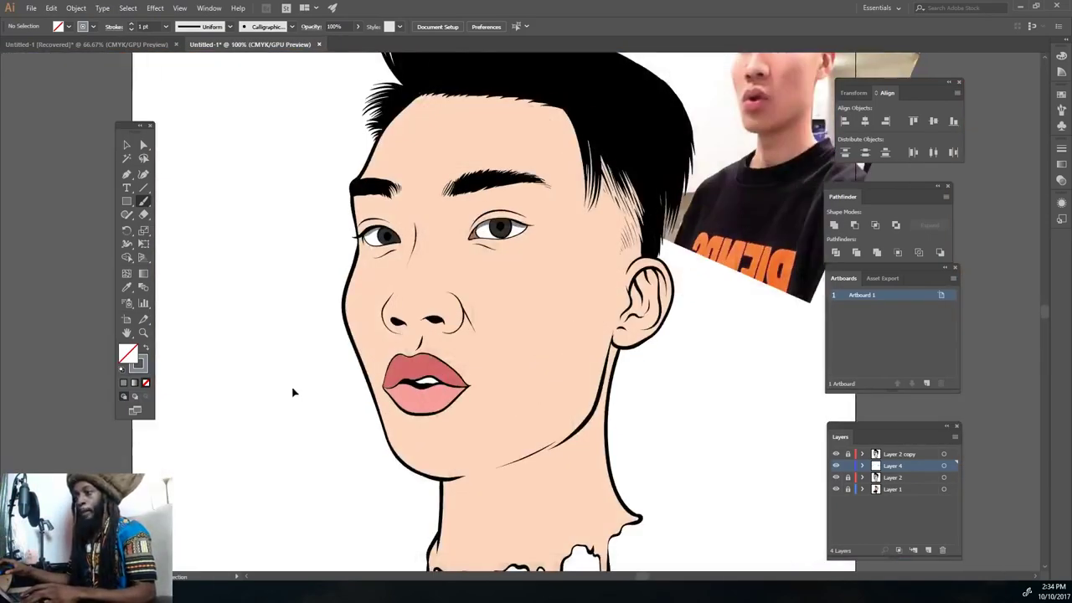
Sample the face's skin tone EDB48E as the fill colour
scroll(277, 379, up, 3)
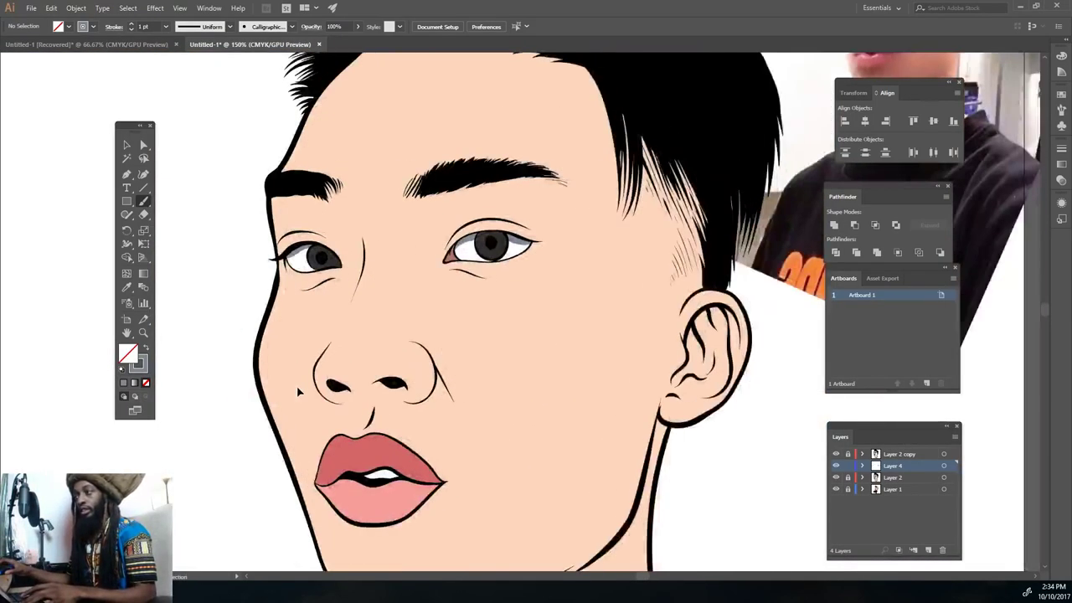
scroll(296, 385, down, 2)
scroll(331, 379, up, 1)
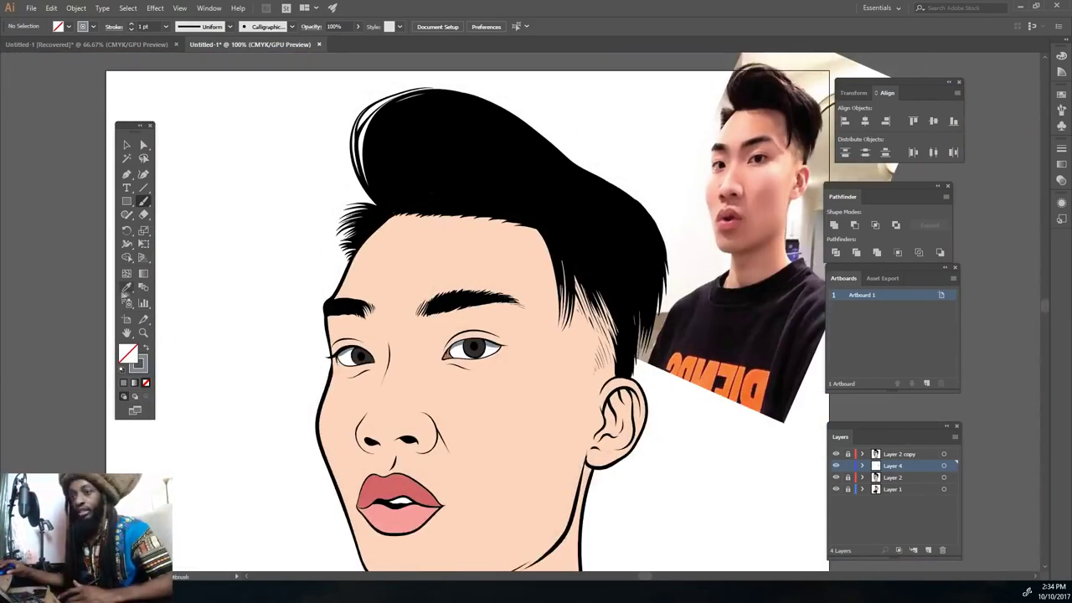
click(126, 286)
click(360, 268)
double_click(127, 353)
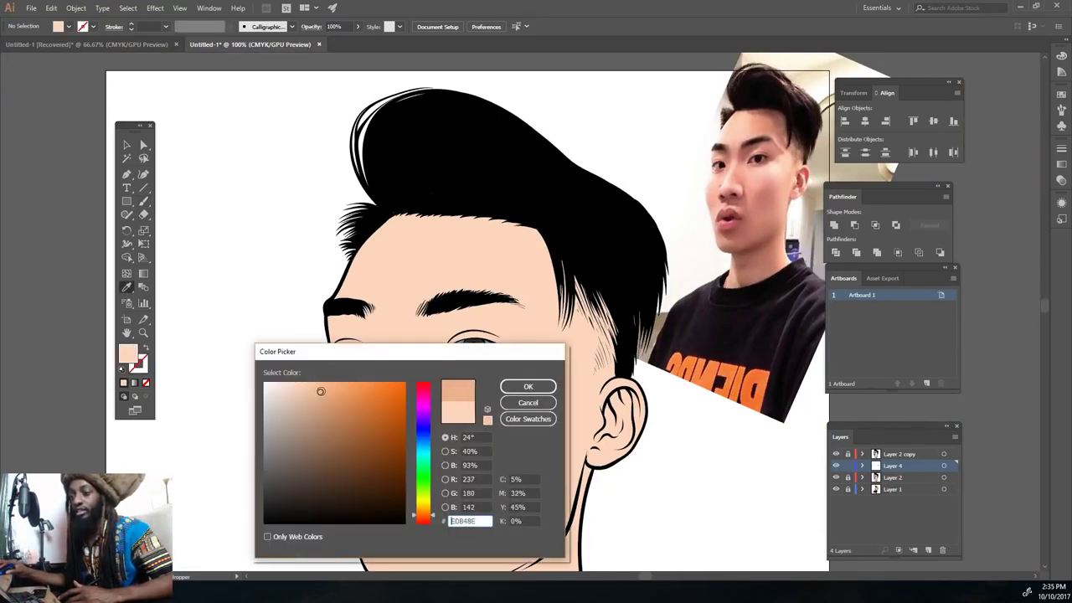
Shift the skin tone to a darker muted pink, D39C86
drag(430, 515, 430, 520)
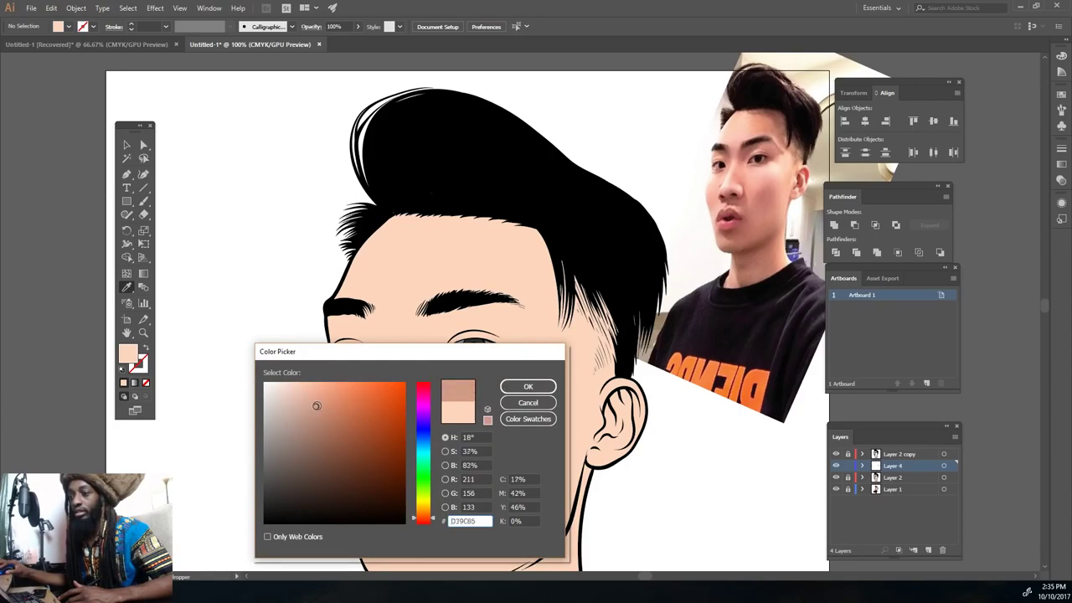
click(536, 385)
scroll(375, 437, up, 3)
scroll(375, 437, up, 2)
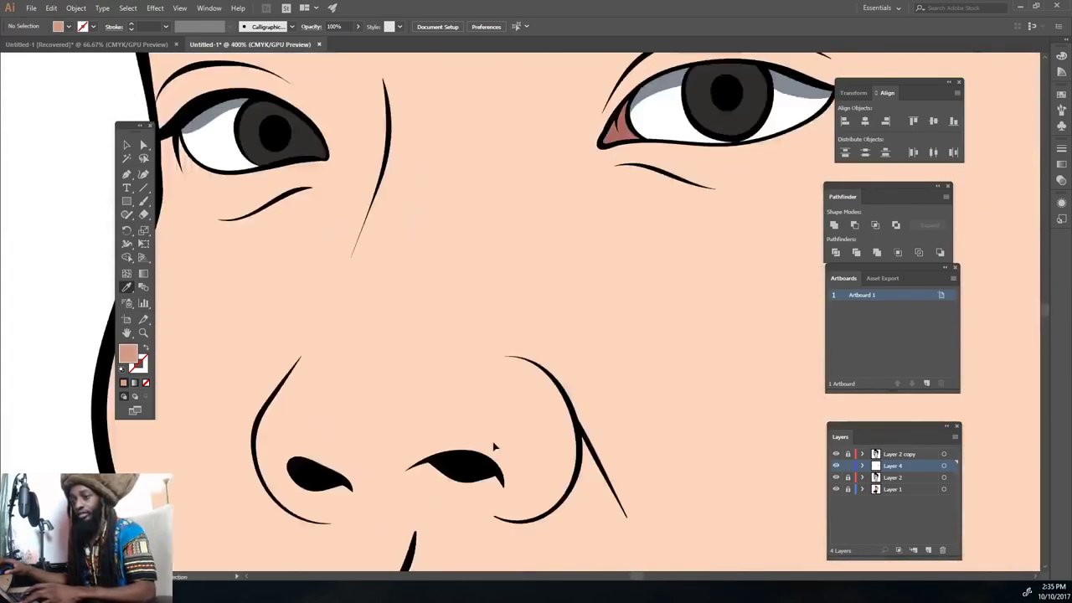
scroll(375, 437, up, 1)
Paint tan shading across the bottom of the nose around both nostrils
key(b)
drag(734, 469, 258, 452)
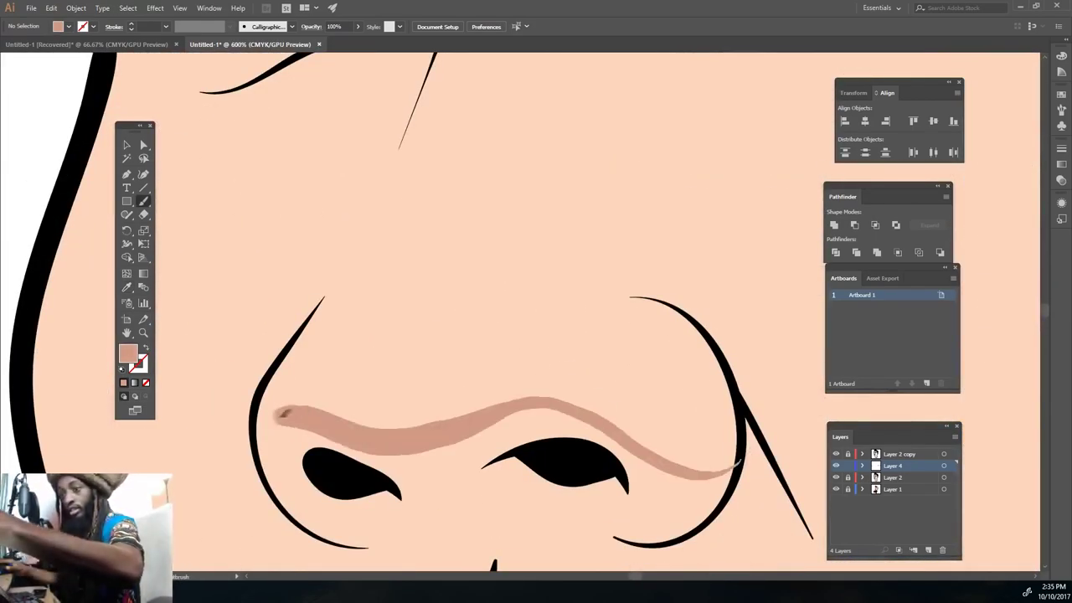
mouse_move(277, 499)
mouse_down()
mouse_move(385, 530)
mouse_move(735, 473)
mouse_move(557, 426)
mouse_move(514, 426)
mouse_move(645, 498)
mouse_move(419, 473)
mouse_move(335, 506)
mouse_move(299, 426)
mouse_move(335, 494)
mouse_up()
key(ctrl+0)
key(ctrl+plus)
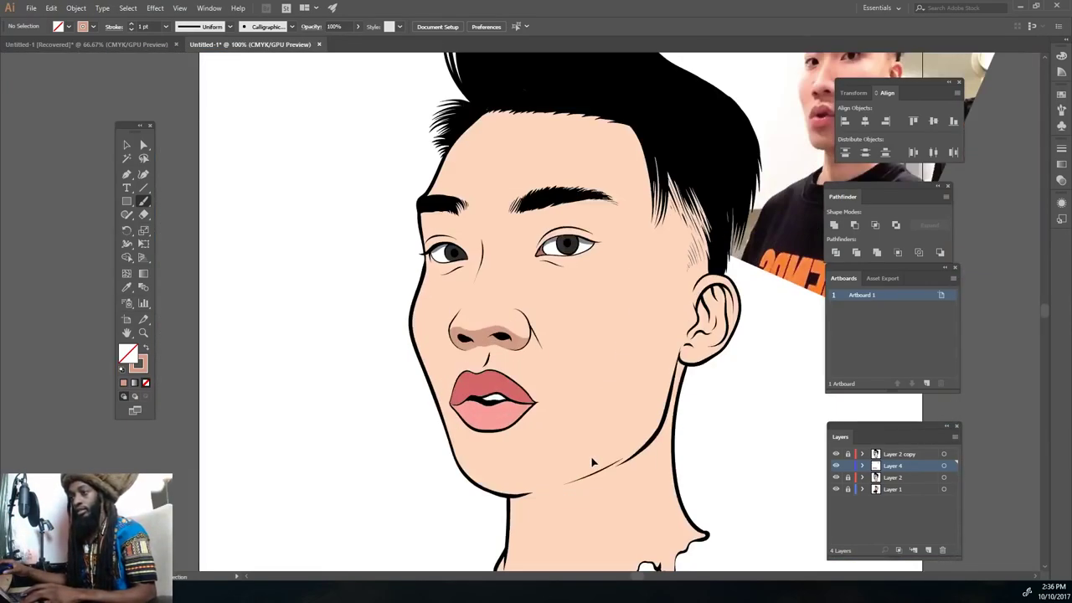
Paint shadows from the eye corner under the brow and down the nose side
key(ctrl+plus)
key(ctrl+plus)
key(ctrl+plus)
key(ctrl+plus)
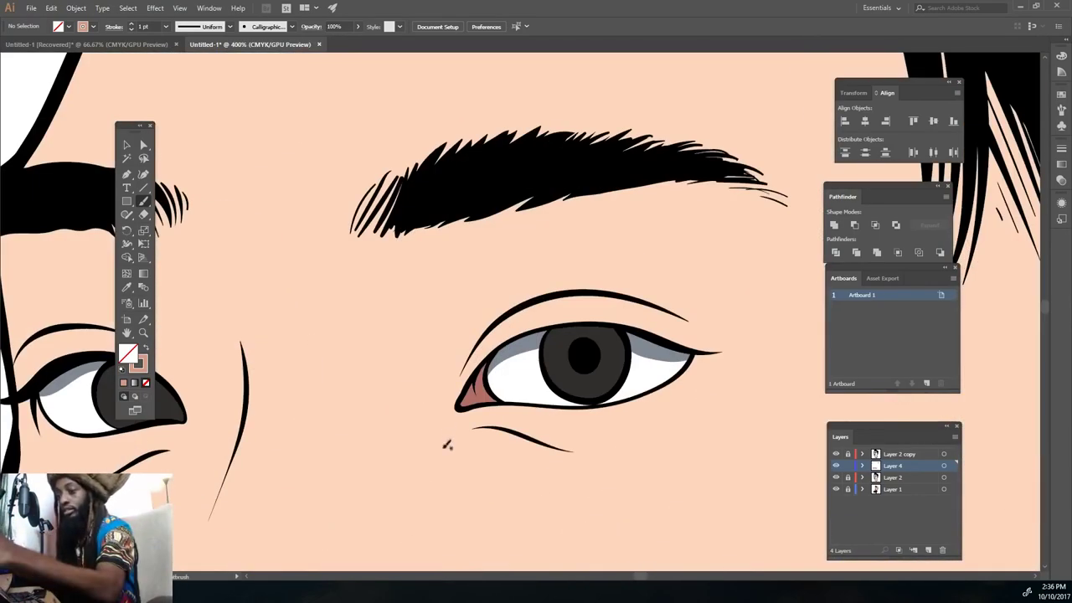
drag(484, 314, 621, 160)
mouse_move(394, 191)
mouse_down()
mouse_move(351, 289)
mouse_move(444, 452)
mouse_move(392, 362)
mouse_up()
mouse_move(499, 315)
mouse_down()
mouse_move(540, 186)
mouse_move(394, 201)
mouse_move(368, 351)
mouse_move(536, 188)
mouse_up()
Add more shadow strokes along the nose bridge and beside the eyes
scroll(659, 430, down, 3)
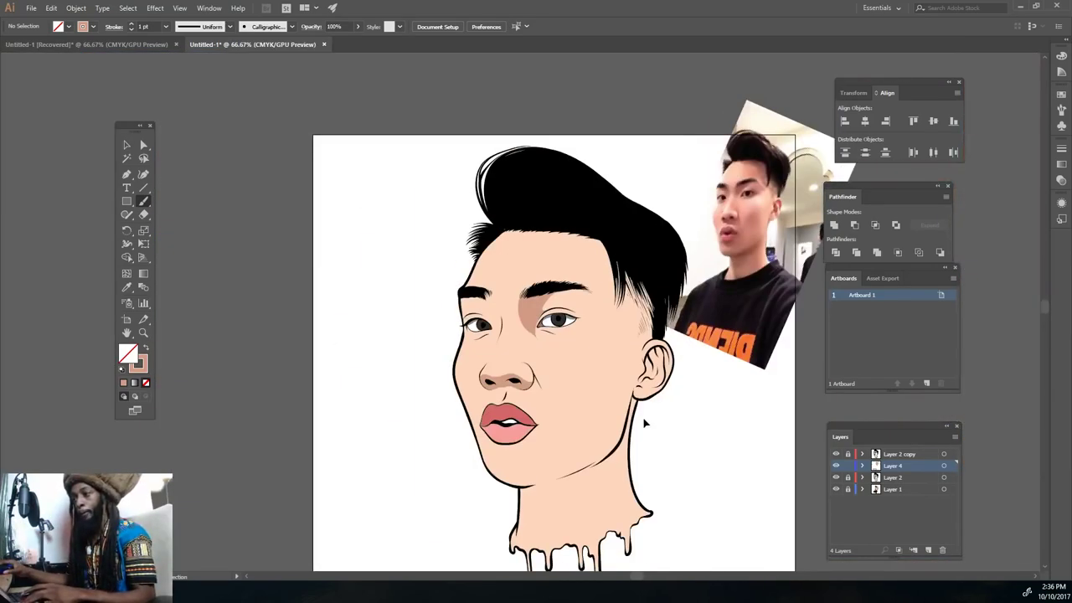
scroll(646, 418, up, 3)
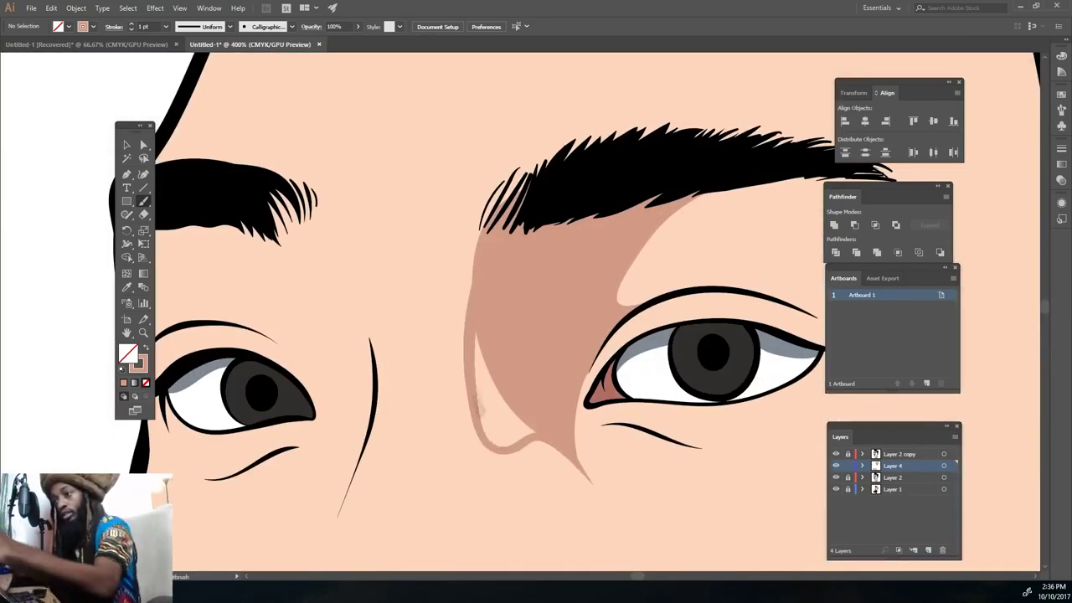
scroll(511, 414, down, 3)
scroll(711, 443, down, 2)
scroll(712, 443, up, 2)
scroll(627, 425, down, 2)
scroll(484, 309, up, 5)
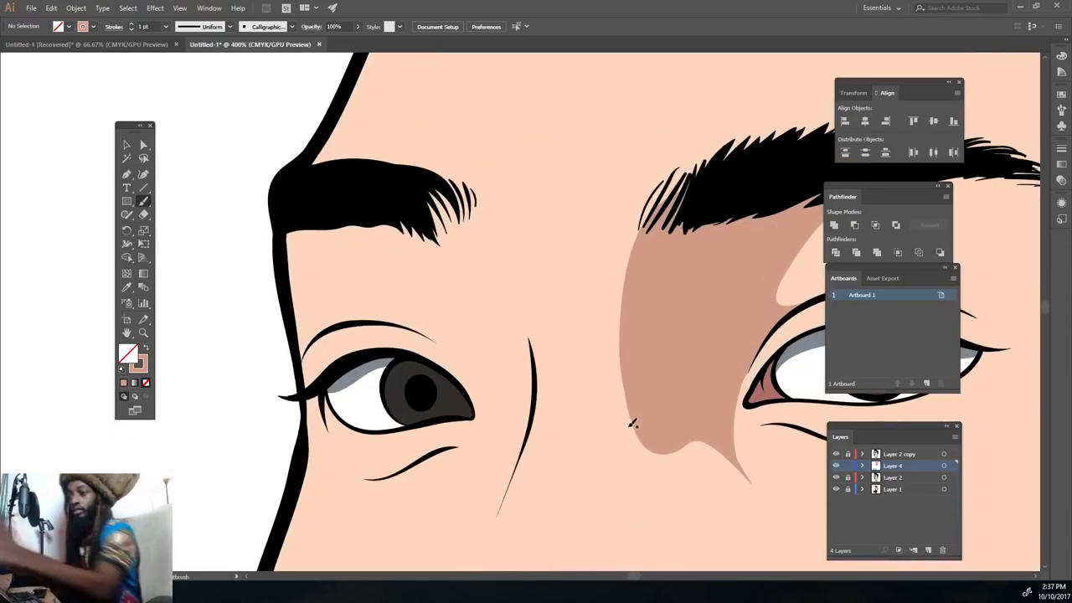
scroll(559, 413, down, 3)
scroll(558, 416, up, 4)
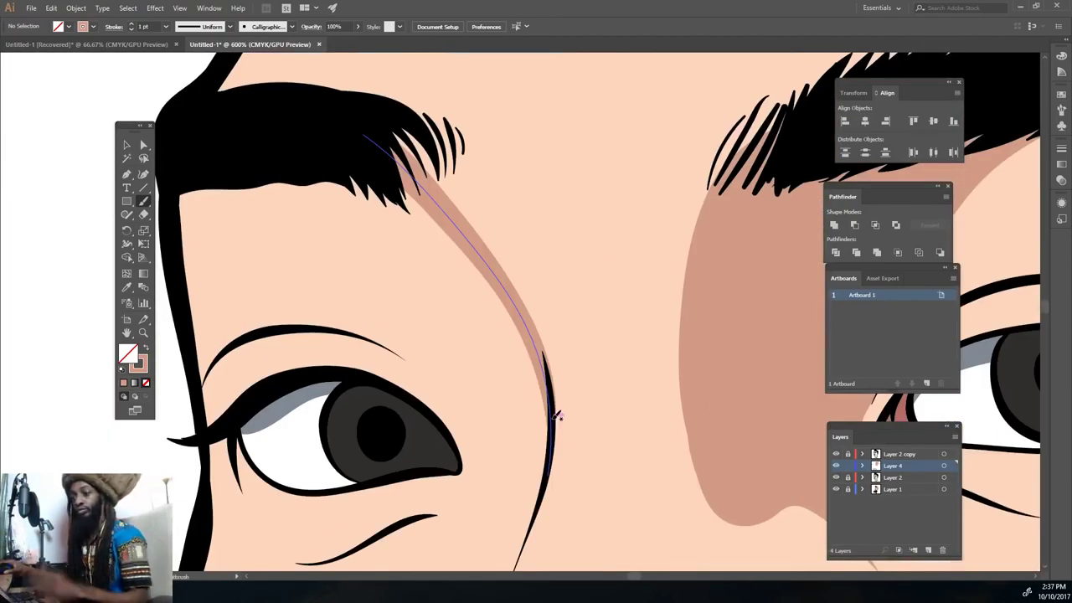
drag(368, 138, 548, 406)
scroll(688, 400, down, 5)
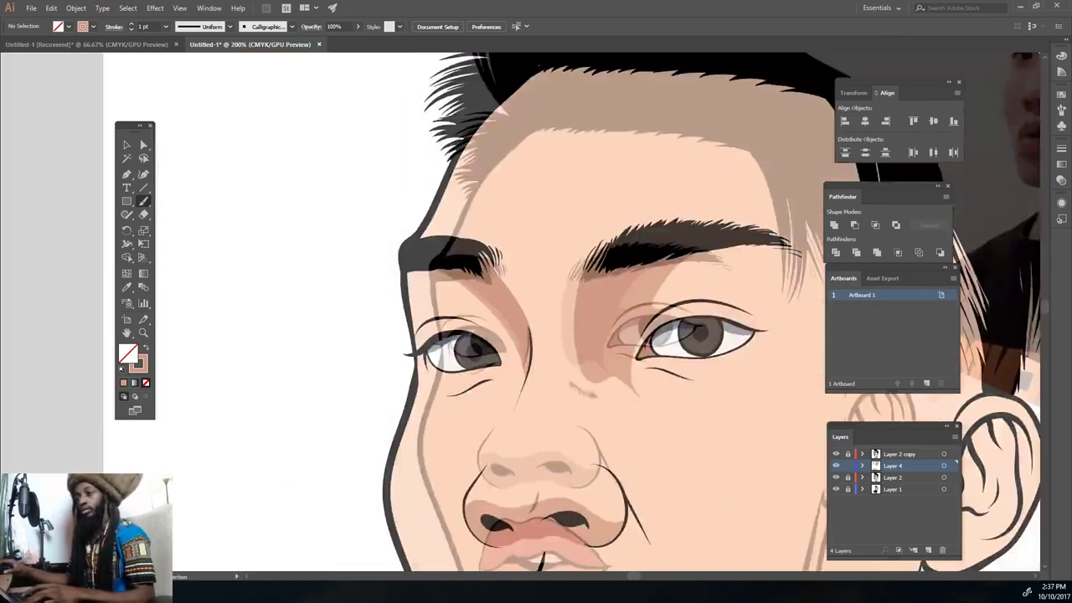
scroll(687, 400, up, 1)
scroll(688, 400, down, 1)
scroll(688, 400, up, 2)
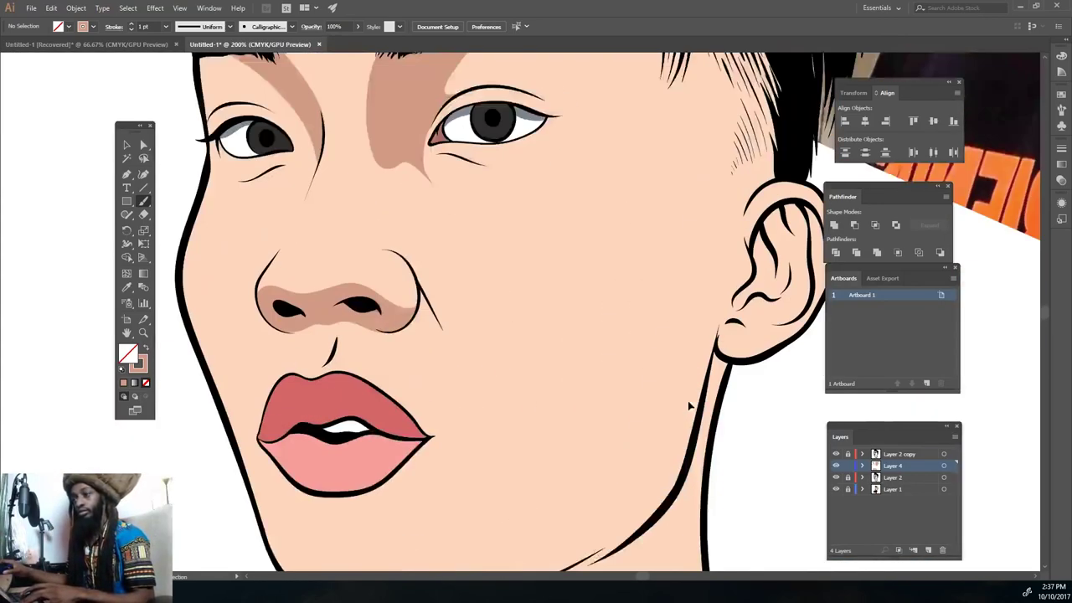
scroll(688, 400, down, 1)
mouse_move(668, 381)
mouse_down()
mouse_move(368, 515)
mouse_move(653, 339)
mouse_up()
Paint a shadow on the chin below the lip
scroll(373, 503, down, 2)
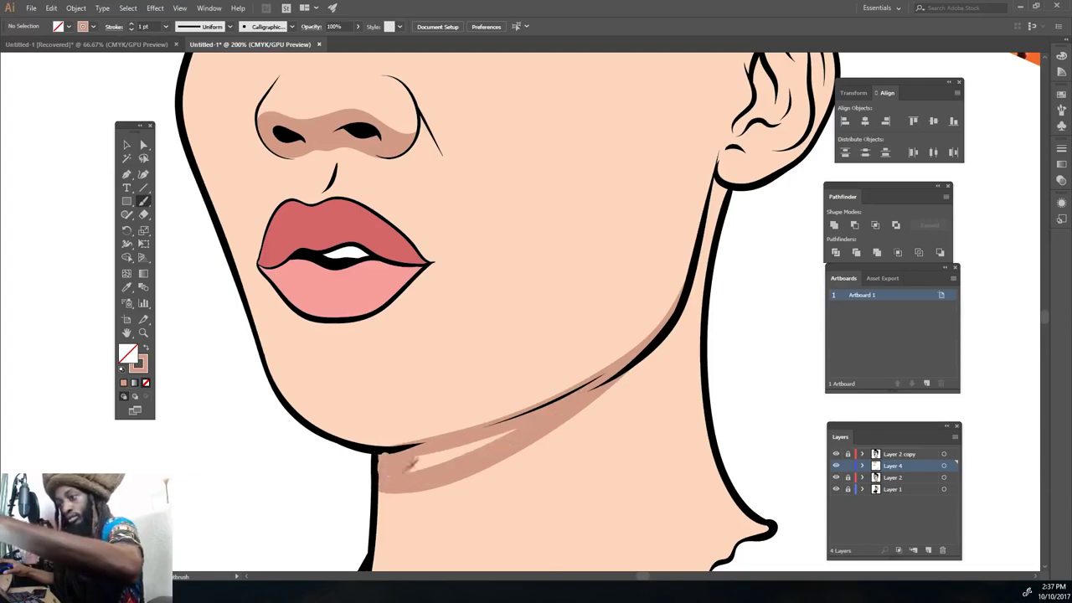
scroll(544, 415, down, 3)
scroll(615, 394, up, 1)
scroll(634, 377, up, 1)
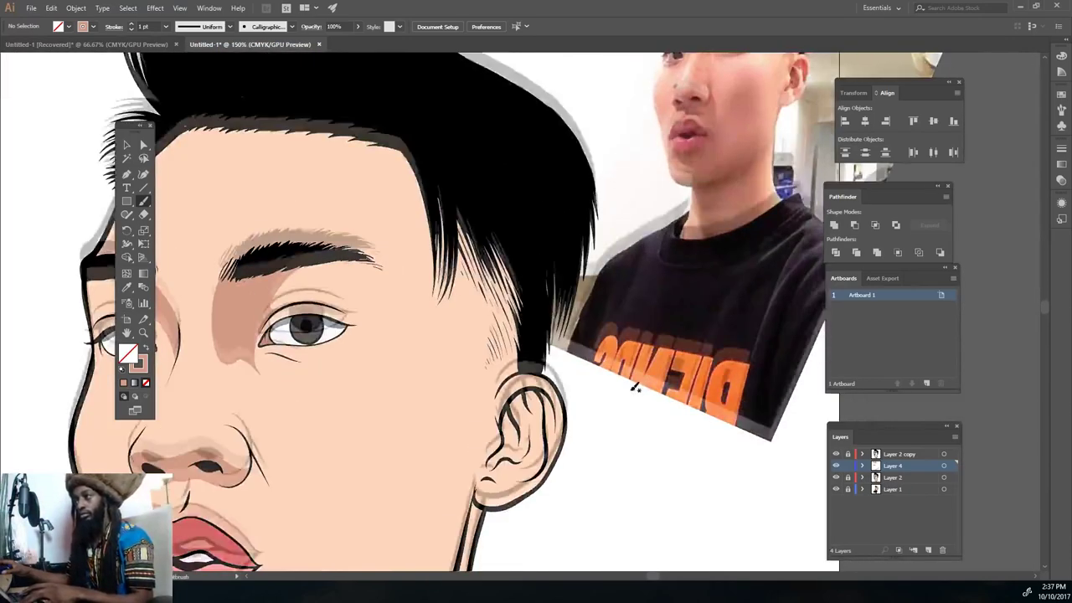
scroll(637, 385, up, 1)
scroll(637, 385, down, 3)
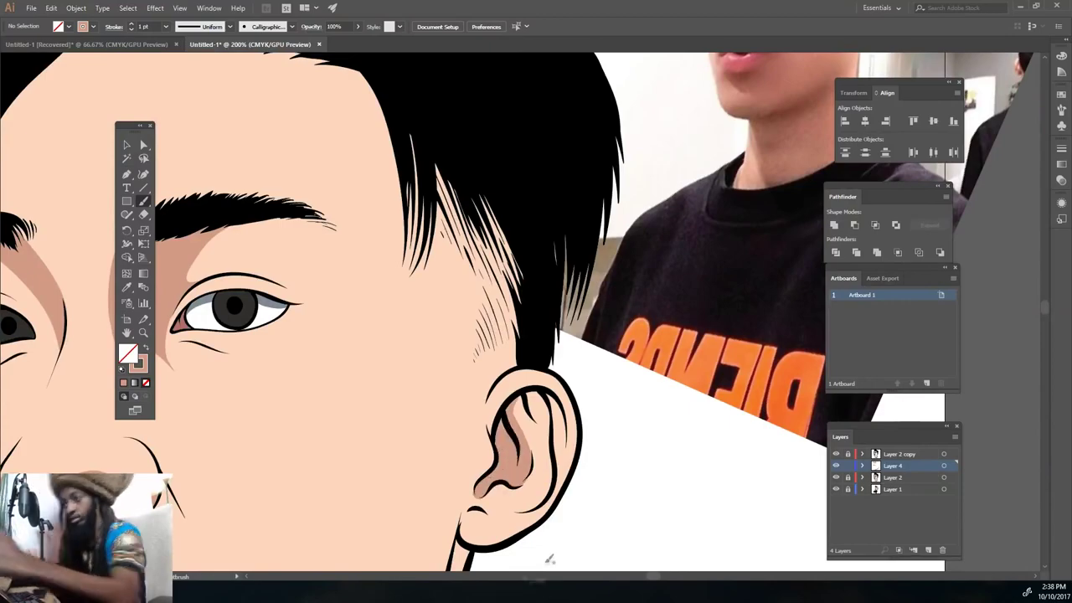
scroll(549, 558, down, 1)
scroll(549, 559, up, 3)
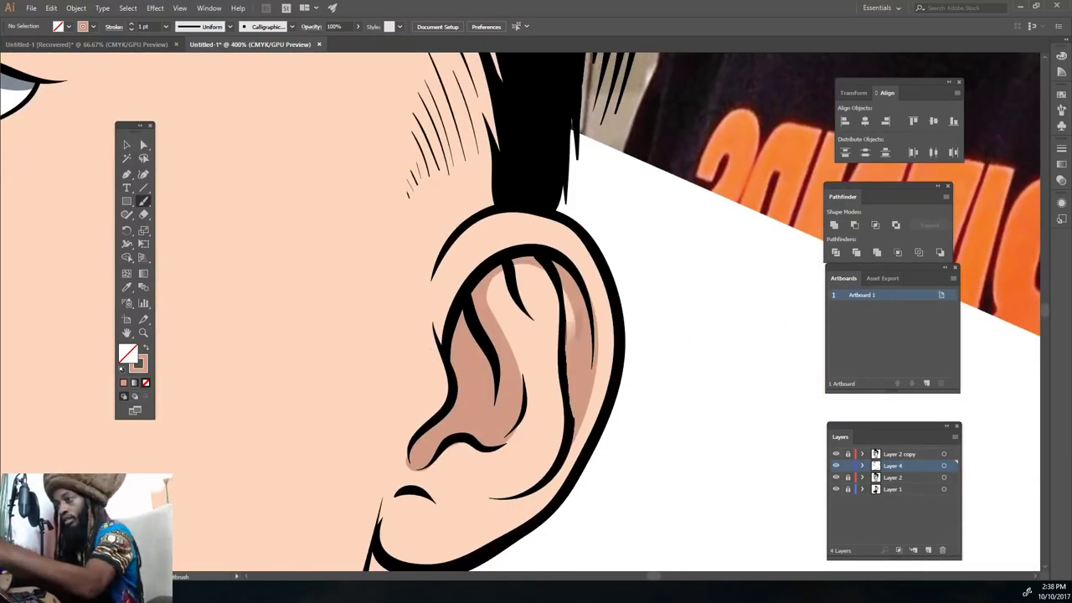
scroll(382, 555, down, 4)
scroll(383, 556, up, 4)
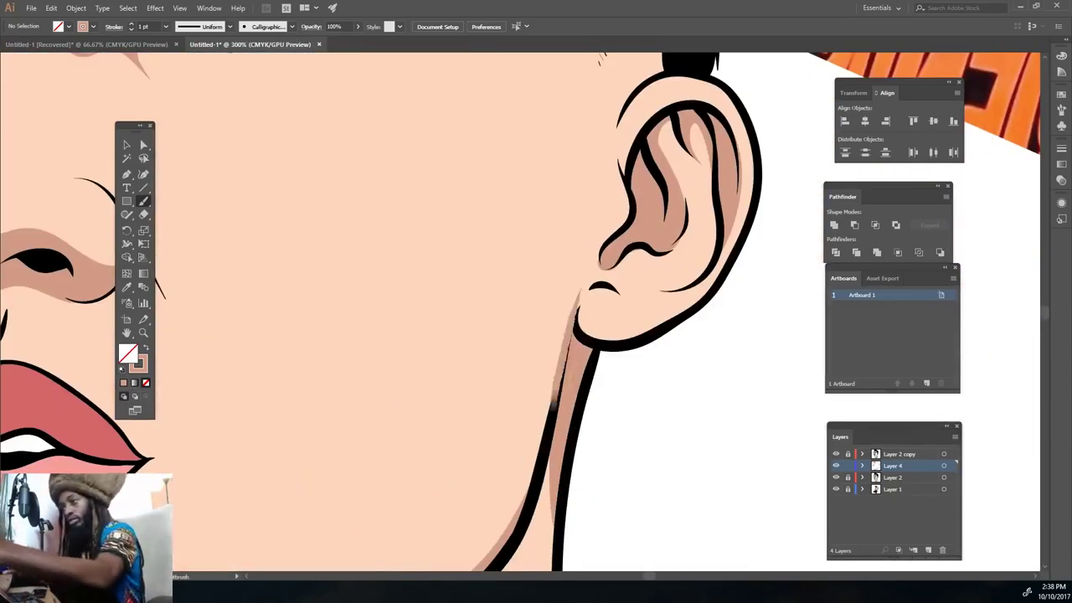
scroll(566, 506, down, 3)
scroll(483, 345, up, 4)
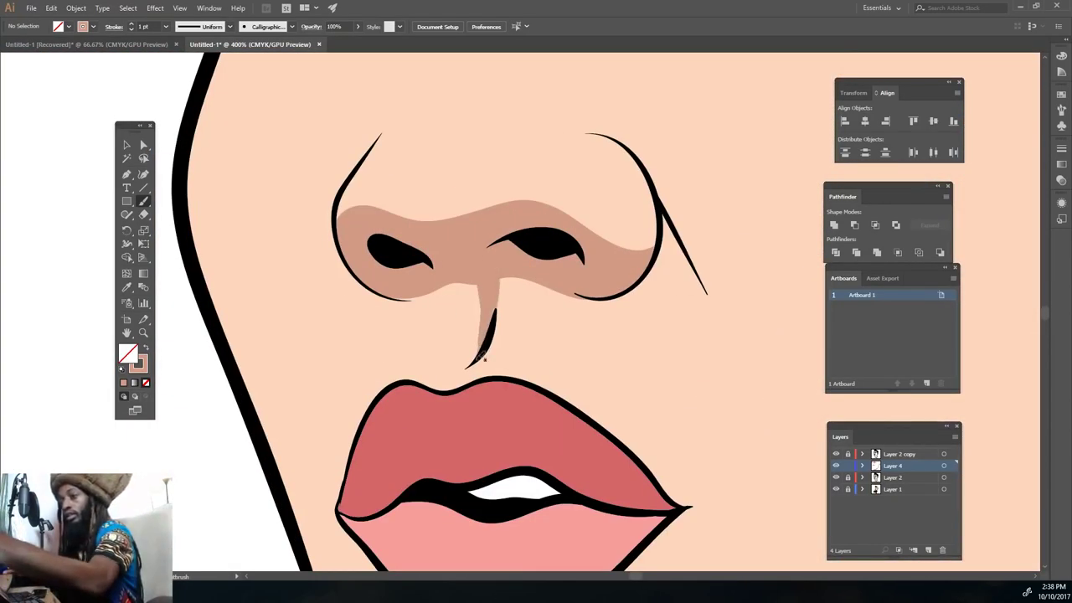
scroll(444, 307, down, 4)
scroll(445, 307, up, 4)
mouse_move(555, 418)
mouse_down()
mouse_move(577, 457)
mouse_move(453, 457)
mouse_move(450, 415)
mouse_move(482, 458)
mouse_move(553, 431)
mouse_move(469, 435)
mouse_move(455, 467)
mouse_up()
Sample the upper lip colour, darken it, and paint a shadow band on the upper lip
scroll(469, 465, down, 4)
scroll(505, 330, up, 5)
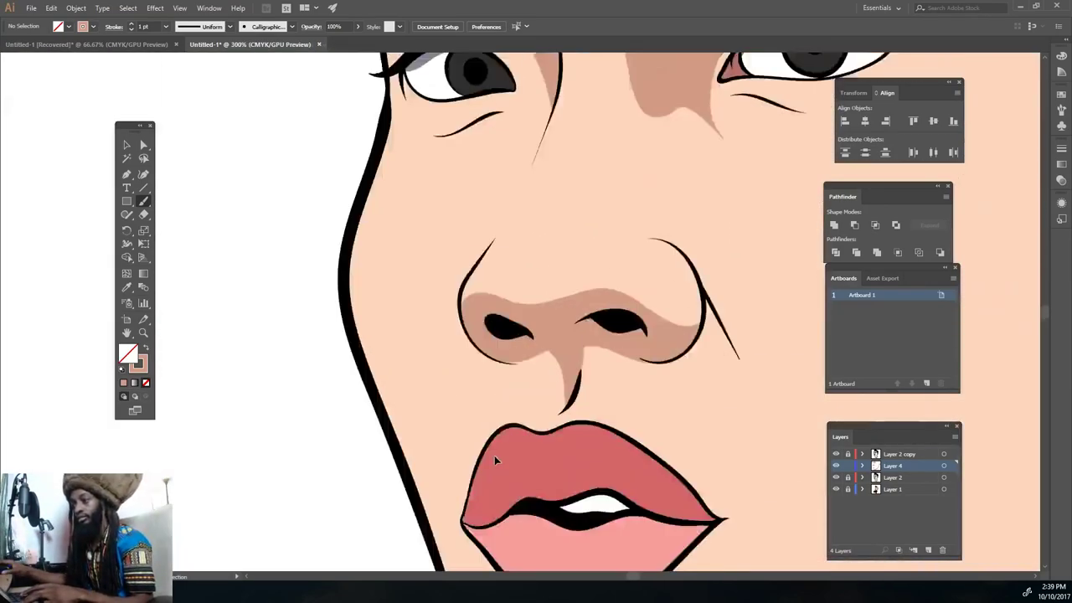
key(i)
click(469, 310)
double_click(128, 353)
key(Return)
key(b)
mouse_move(762, 368)
mouse_down()
mouse_move(597, 362)
mouse_move(374, 408)
mouse_move(336, 429)
mouse_move(536, 394)
mouse_move(747, 423)
mouse_move(846, 405)
mouse_move(742, 361)
mouse_move(762, 381)
mouse_up()
Sample the lower lip's pink and paint a light highlight arc along the lower lip
scroll(747, 423, down, 2)
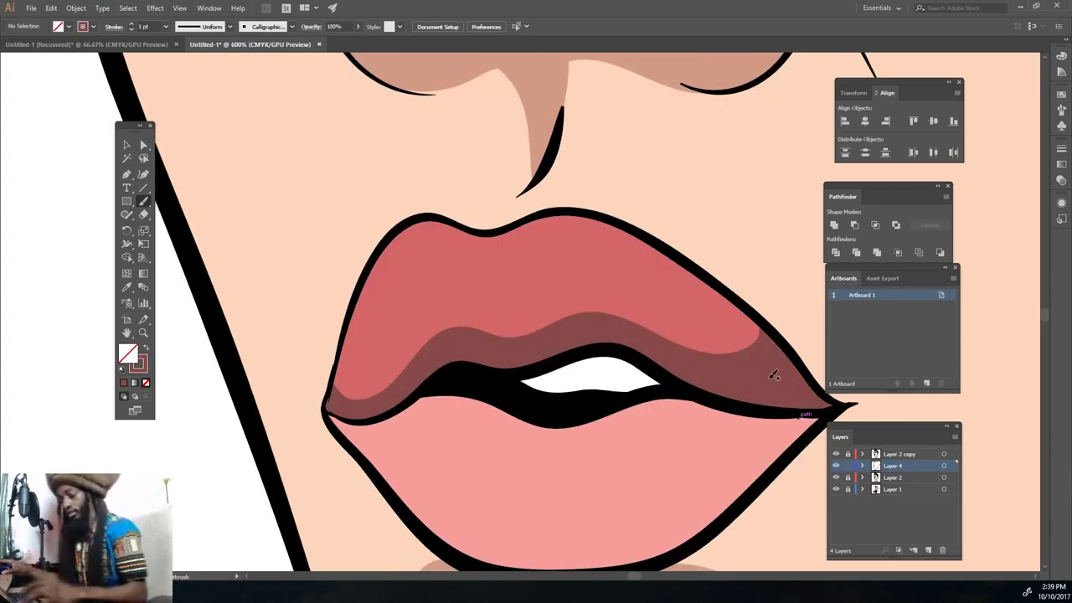
key(ctrl+0)
key(ctrl+plus)
key(ctrl+plus)
key(ctrl+plus)
key(i)
click(695, 343)
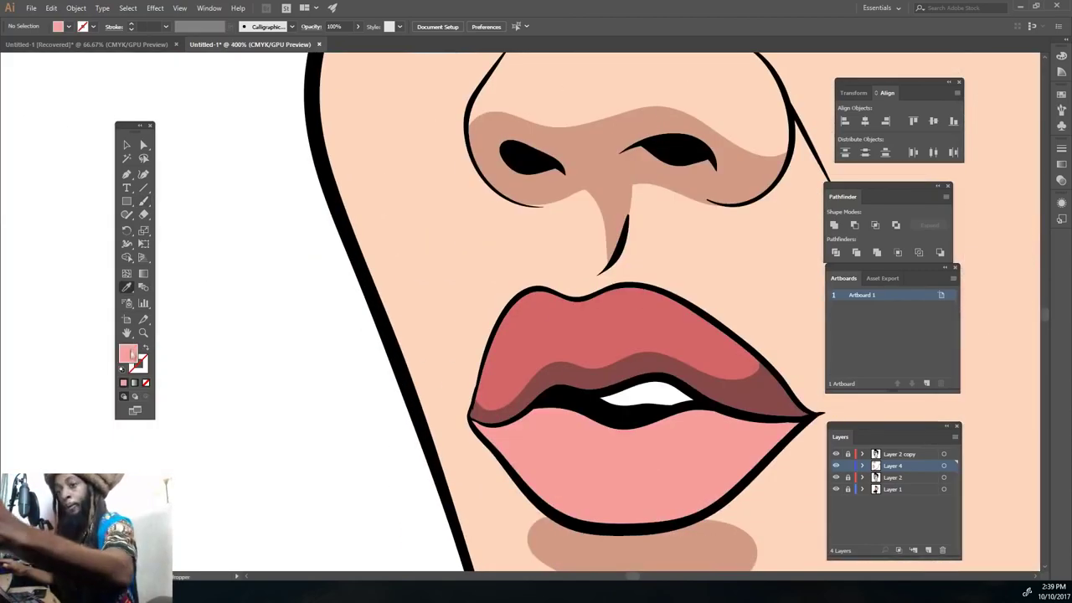
double_click(127, 354)
key(Return)
key(b)
drag(689, 512, 502, 456)
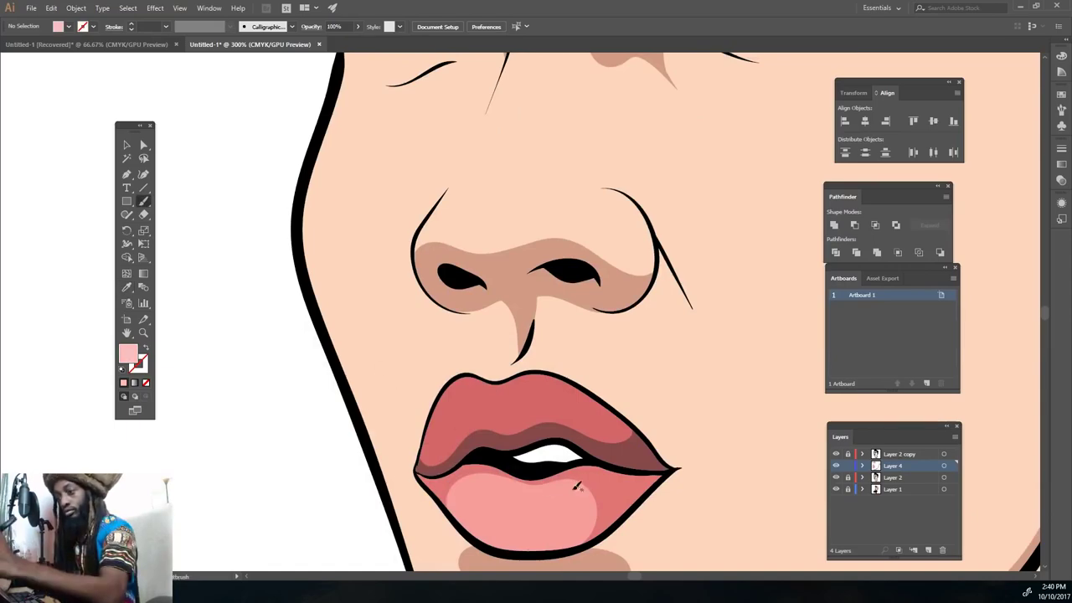
drag(576, 486, 503, 479)
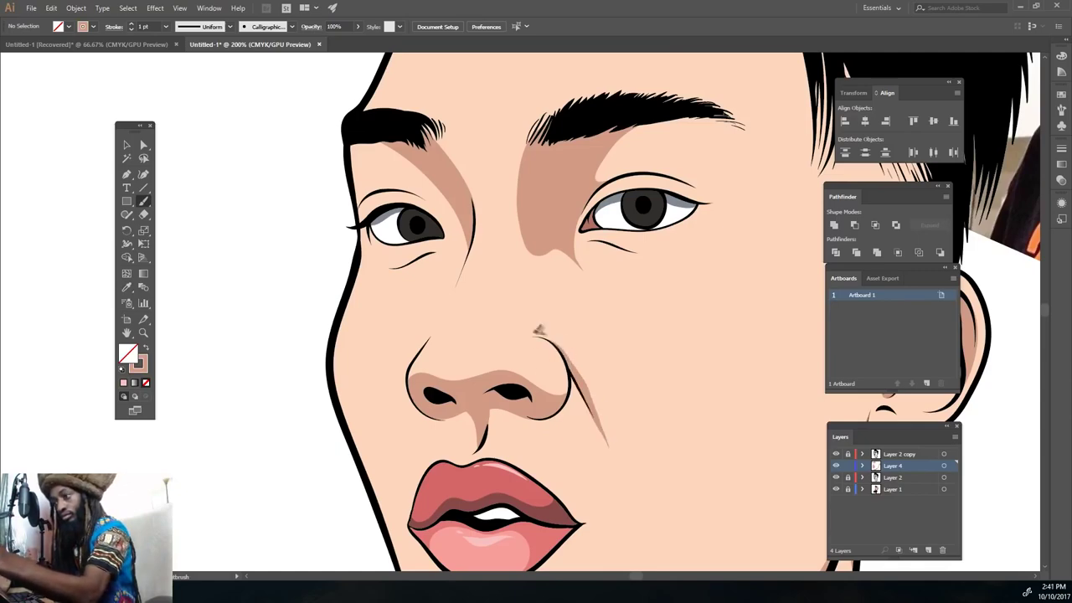
Brush pale strokes under both eyes and along the left eye crease
key(ctrl+=)
drag(613, 362, 743, 378)
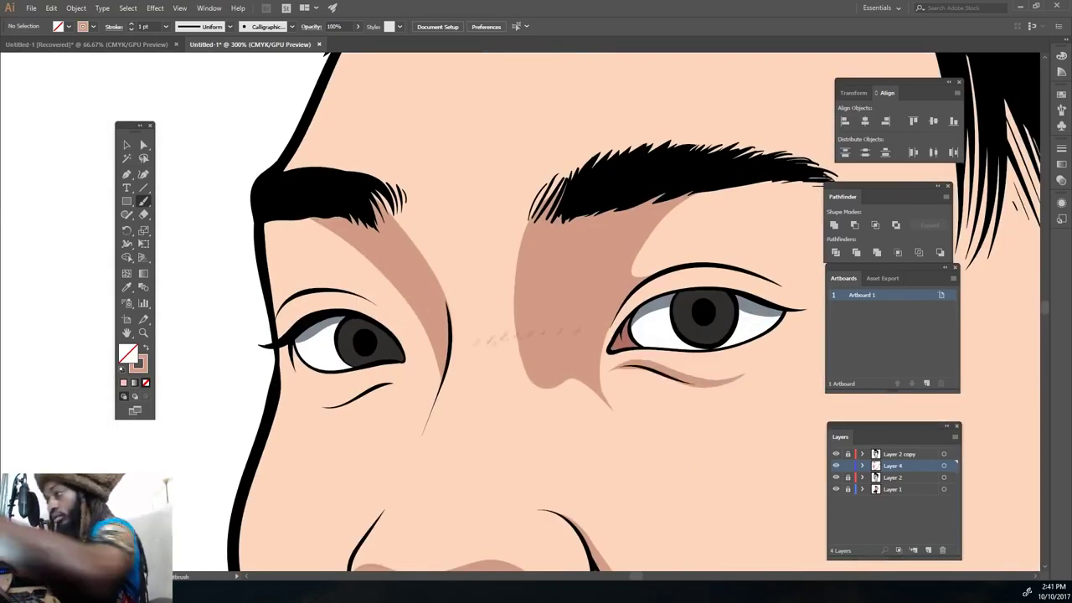
drag(400, 379, 313, 406)
drag(276, 316, 378, 294)
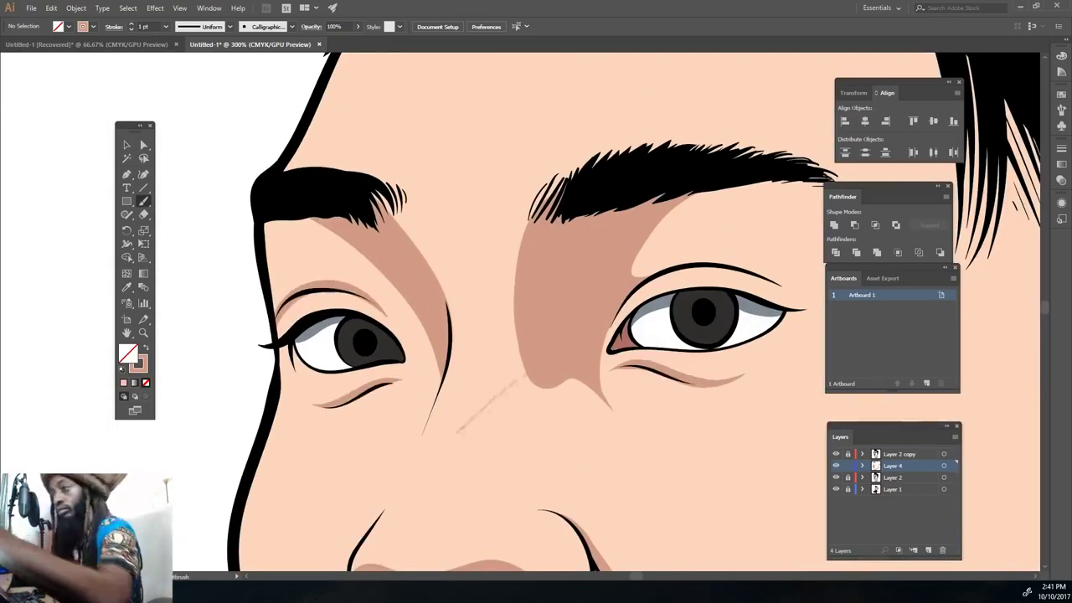
key(ctrl+0)
scroll(736, 366, up, 3)
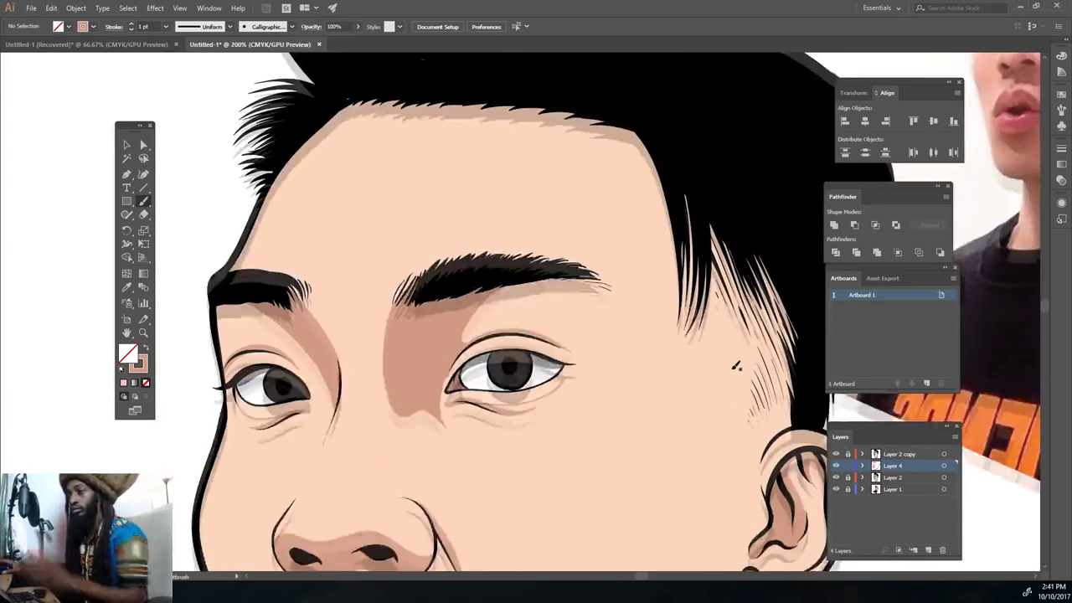
scroll(736, 366, up, 1)
drag(589, 181, 674, 398)
mouse_move(586, 170)
mouse_down()
mouse_move(680, 400)
mouse_move(705, 408)
mouse_up()
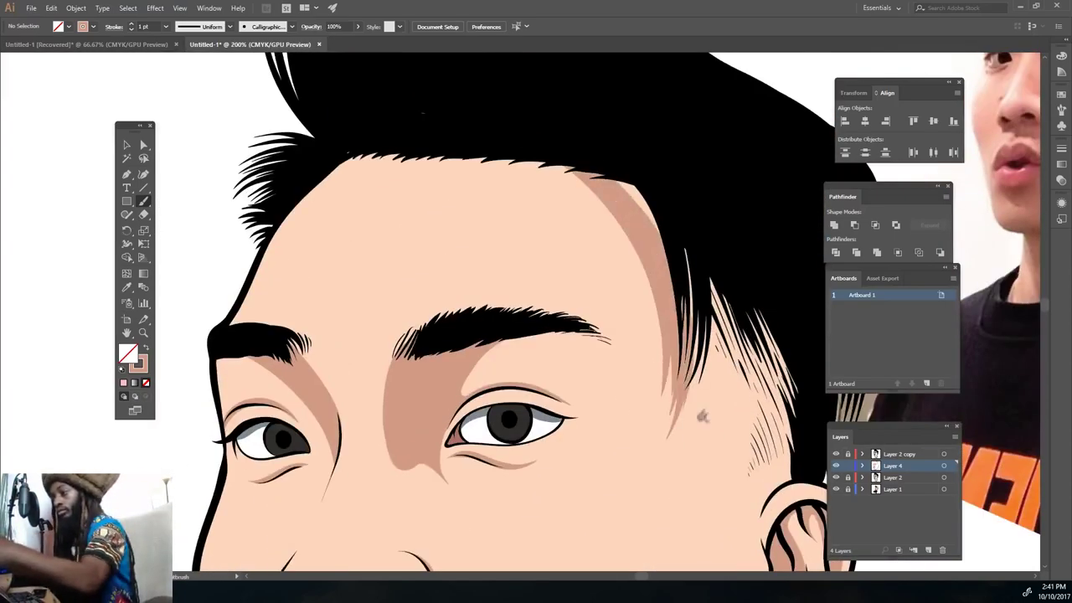
Sample the face's skin colour FDD6BC and add Layer 5 above Layer 4
key(ctrl+0)
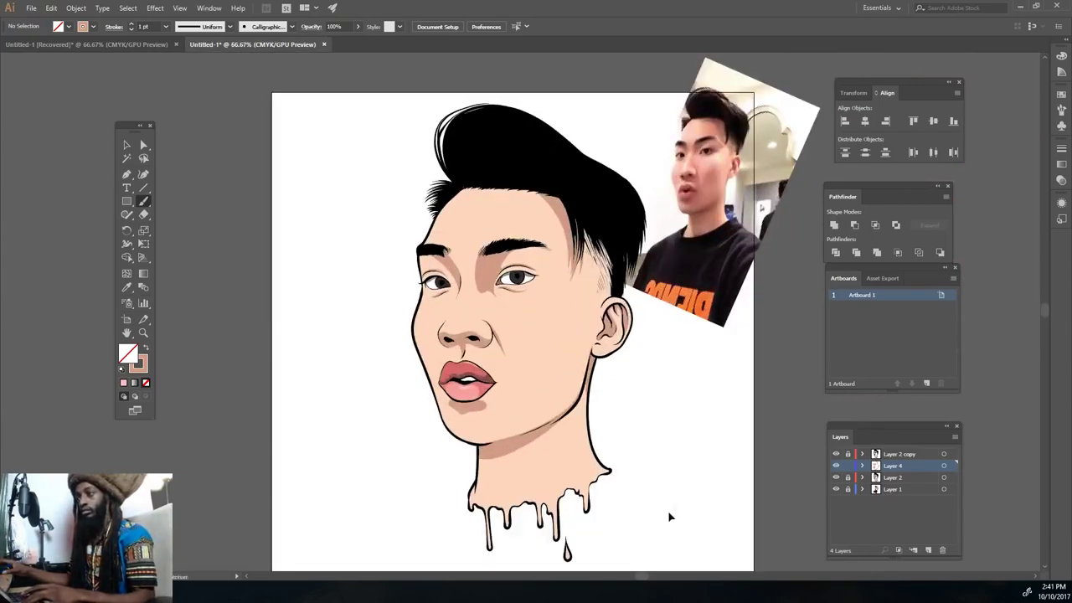
key(ctrl+1)
click(126, 286)
click(409, 341)
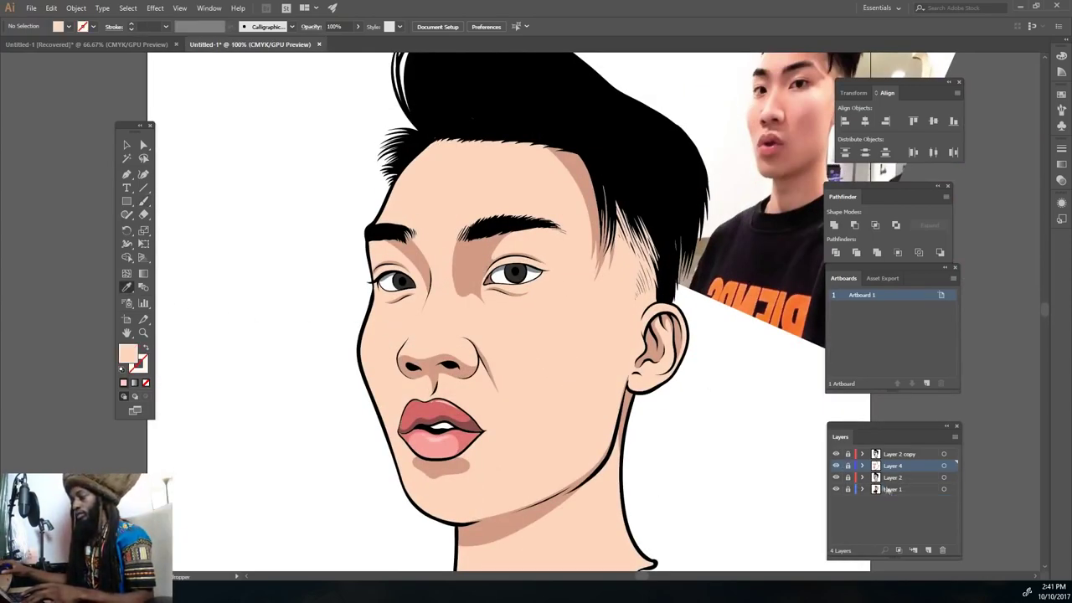
click(929, 550)
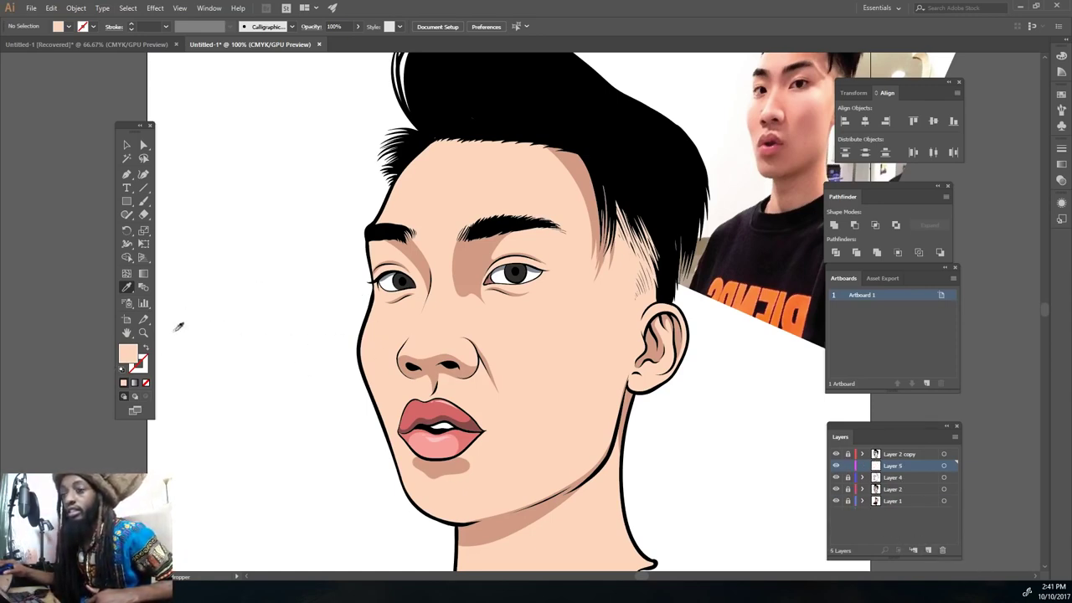
double_click(131, 356)
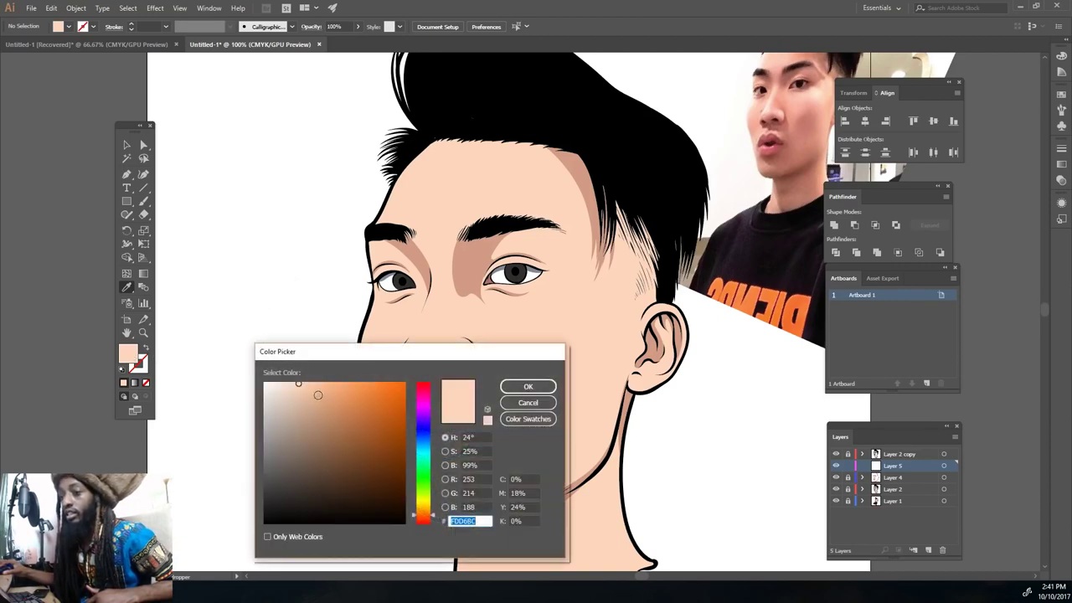
Lighten the fill to a pale pink and brush a highlight along the nose bridge
drag(317, 394, 284, 378)
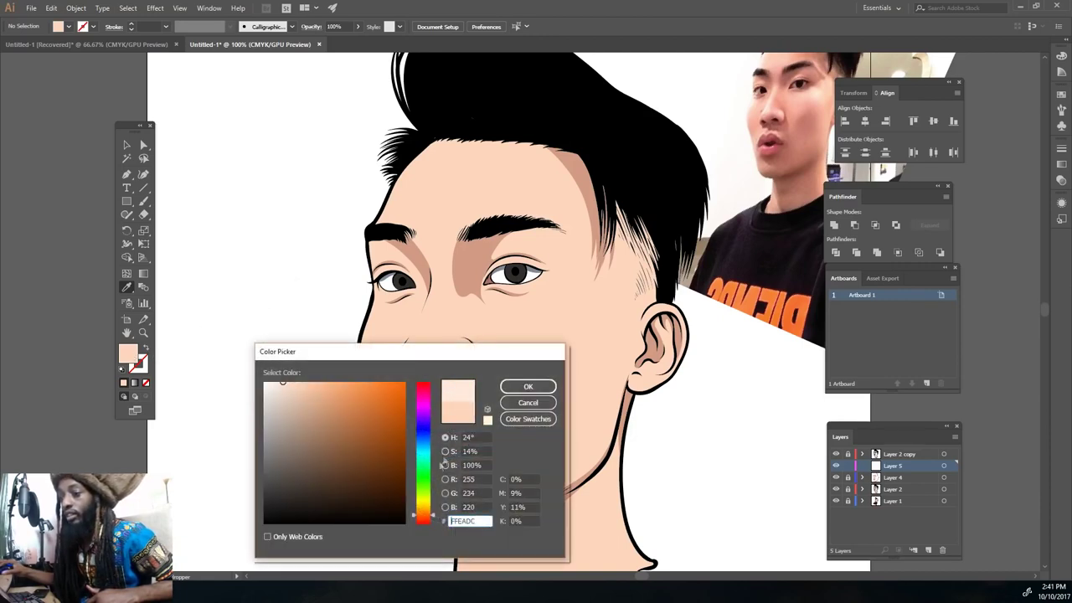
drag(428, 513, 429, 523)
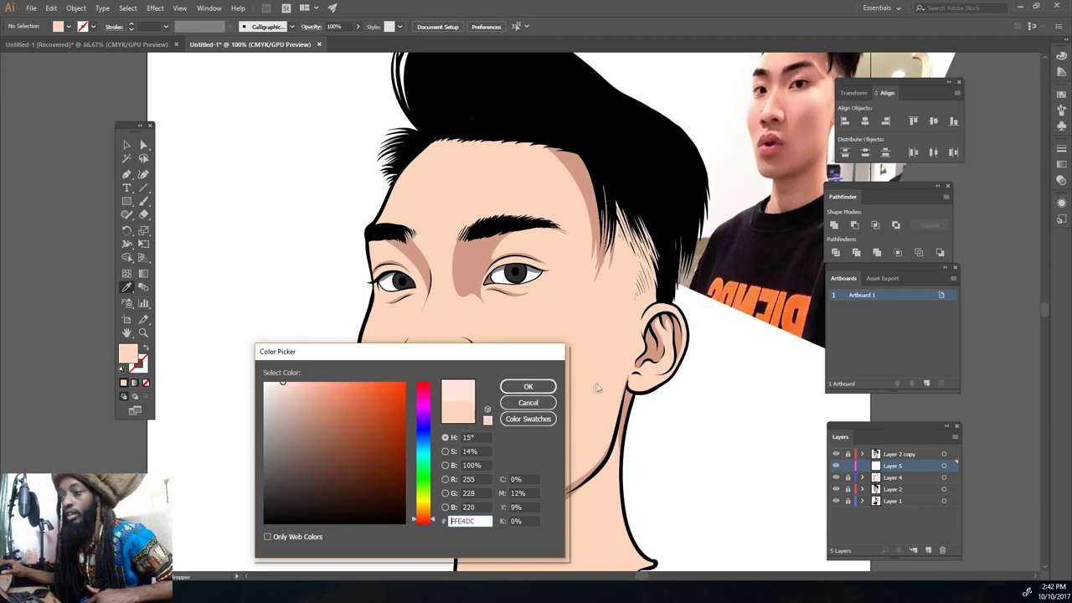
click(528, 386)
click(143, 201)
scroll(251, 235, up, 1)
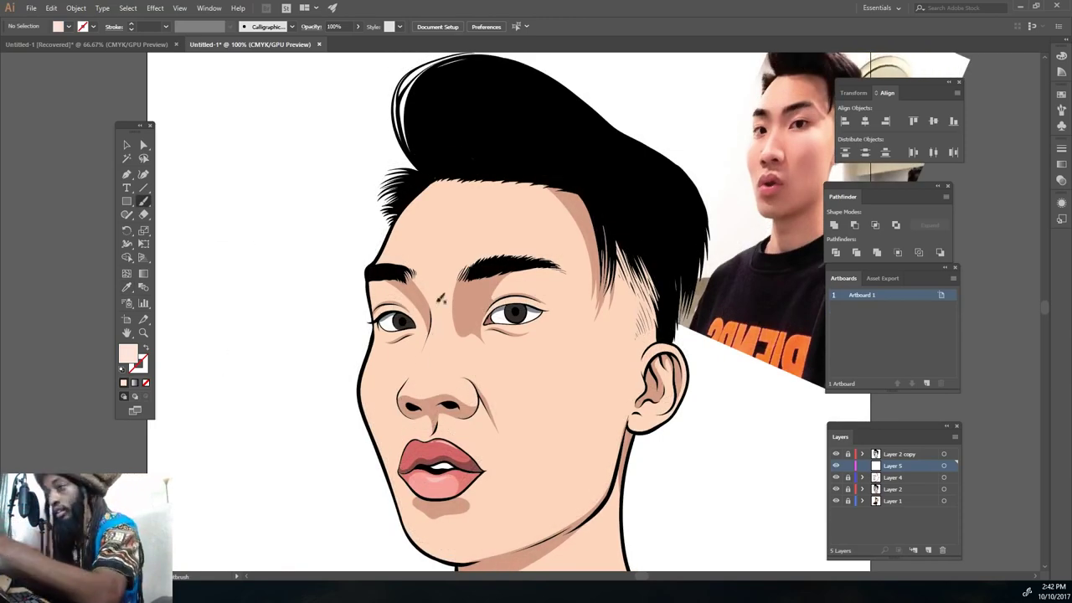
drag(419, 381, 432, 347)
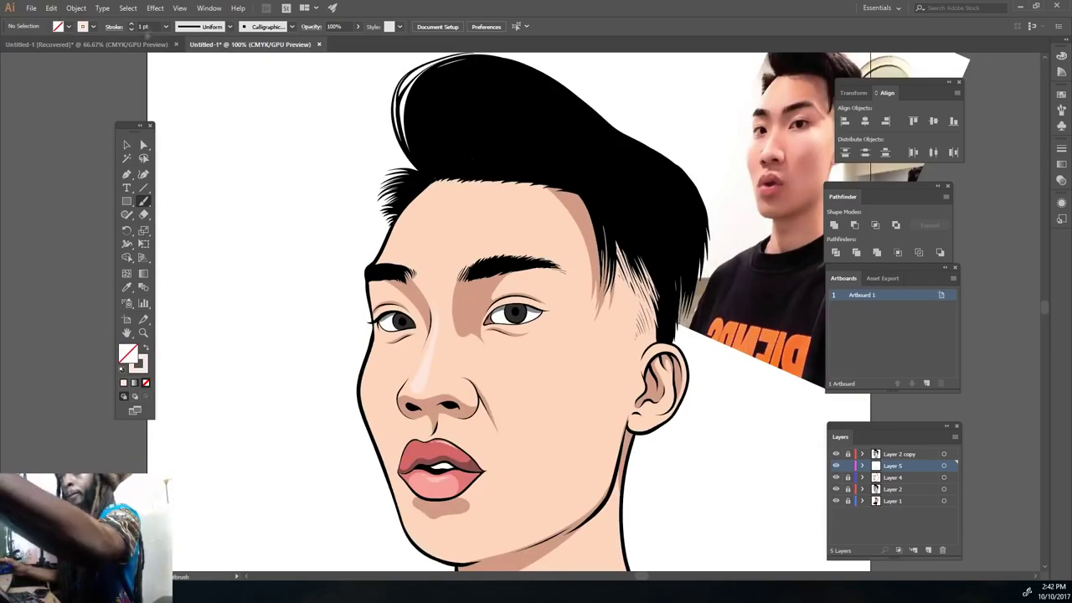
Brush 4 pt highlights on the forehead and right cheek, then add Layer 6
click(164, 26)
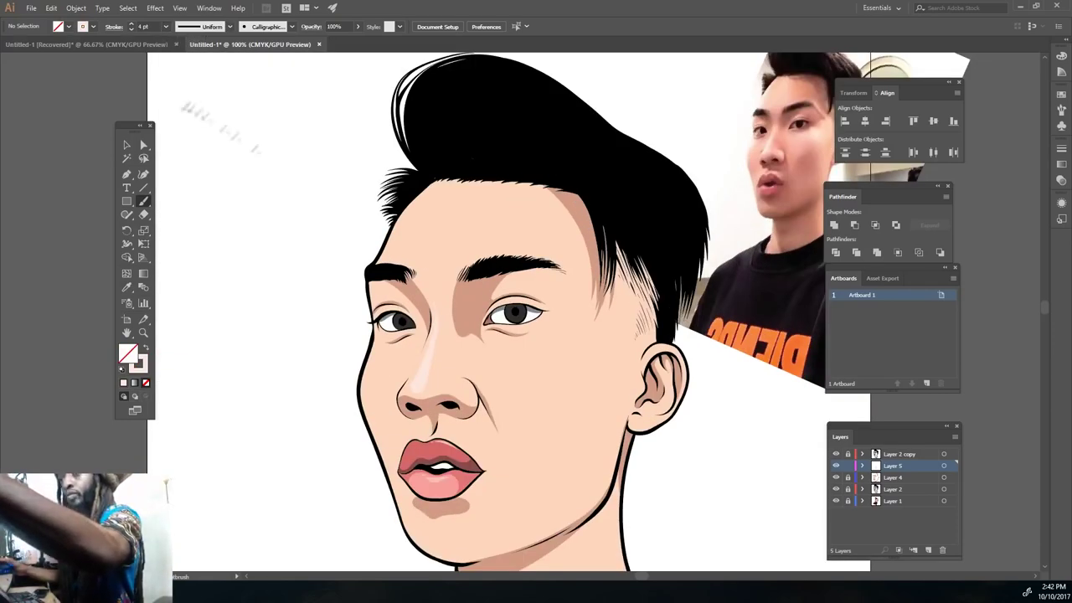
click(177, 147)
drag(400, 258, 452, 179)
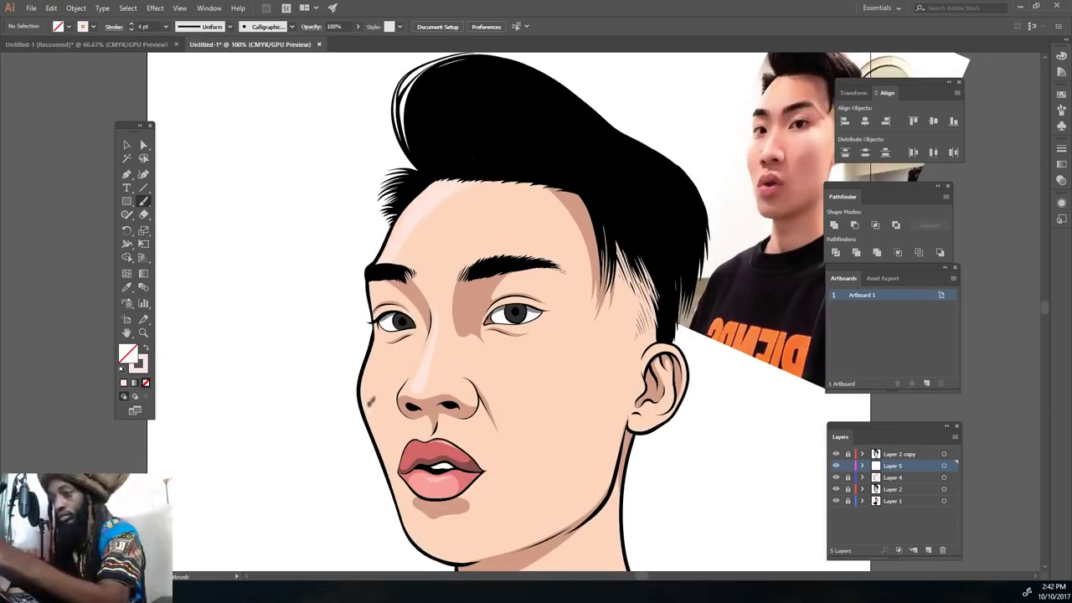
mouse_move(538, 337)
mouse_down()
mouse_move(590, 367)
mouse_move(559, 328)
mouse_up()
scroll(543, 506, down, 1)
scroll(545, 514, up, 2)
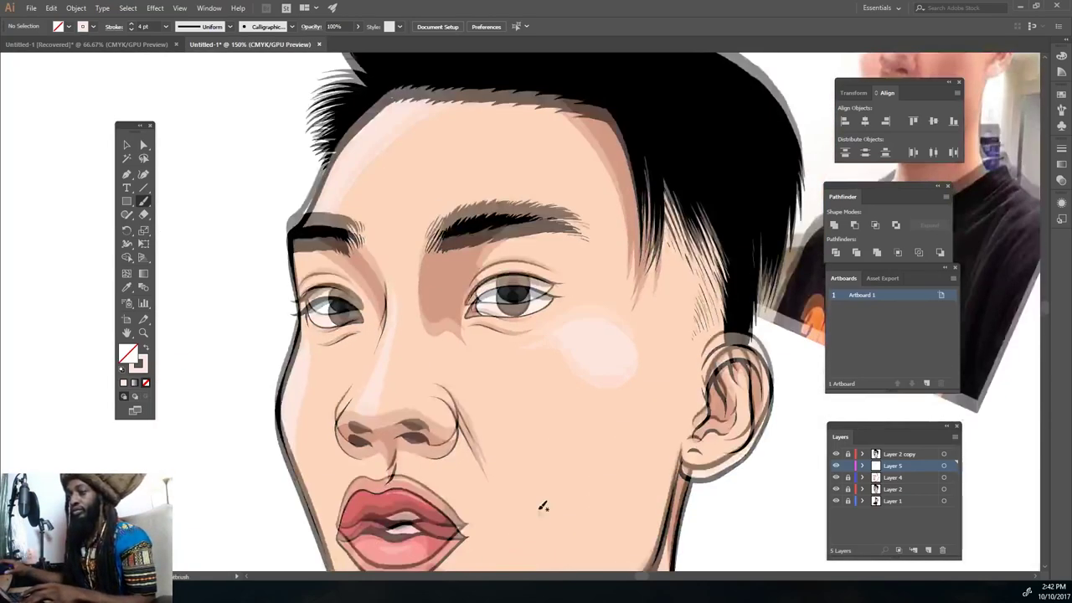
scroll(545, 502, down, 1)
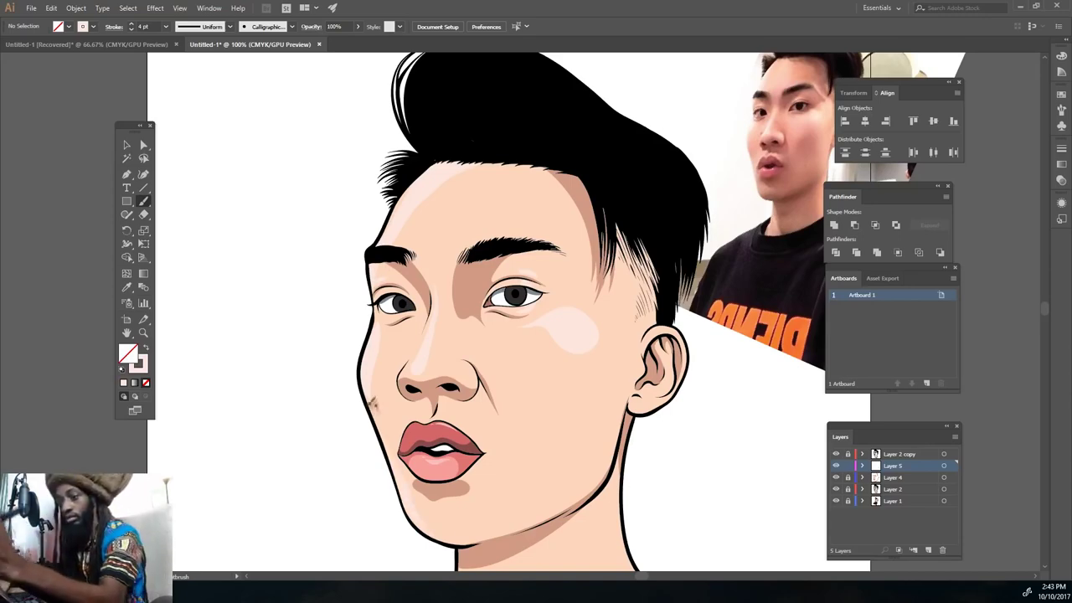
scroll(374, 404, down, 2)
scroll(374, 403, down, 1)
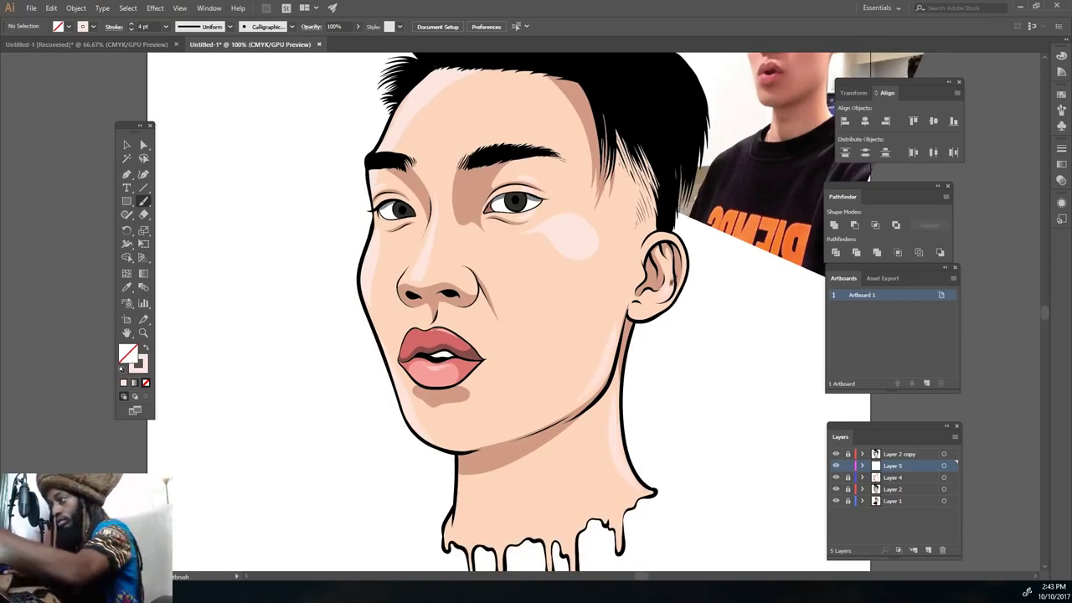
scroll(520, 552, down, 1)
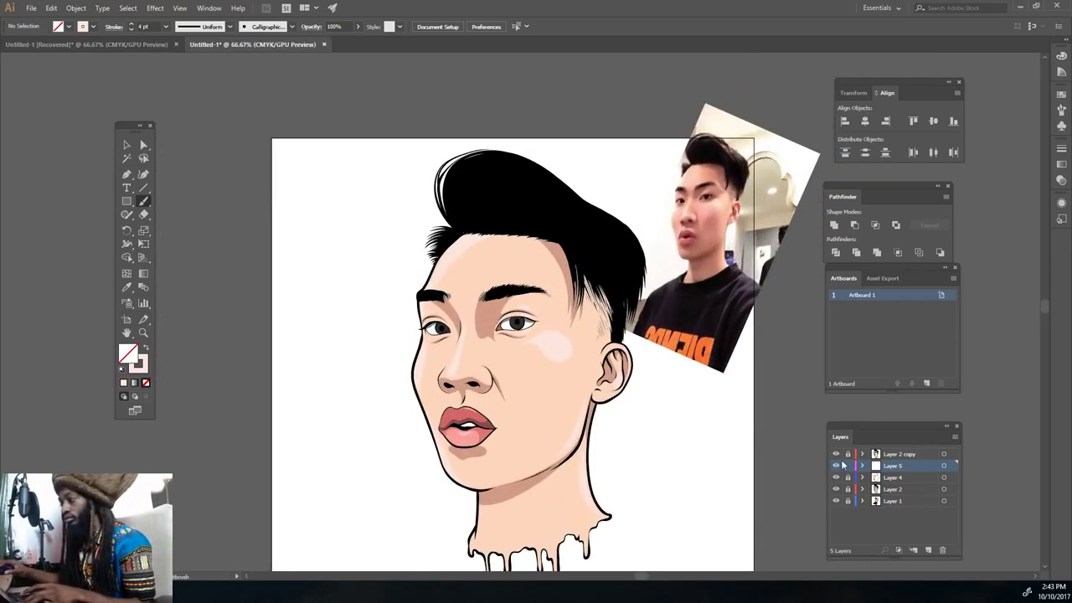
click(927, 550)
Move Layer 6 to the top of the layer stack
drag(899, 469, 900, 454)
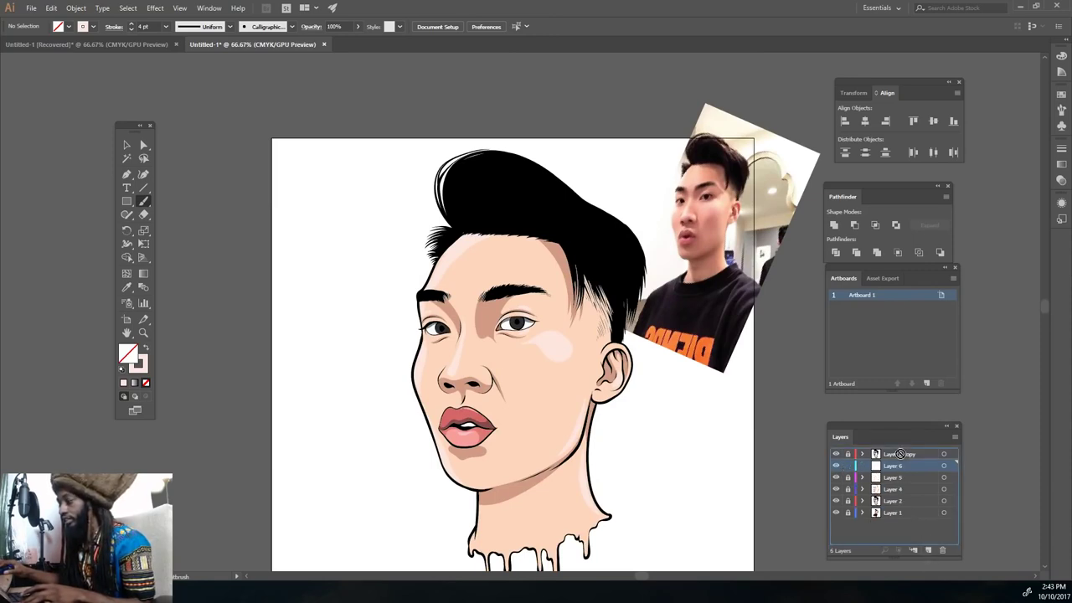
drag(904, 450, 901, 453)
key(ctrl+plus)
key(ctrl+plus)
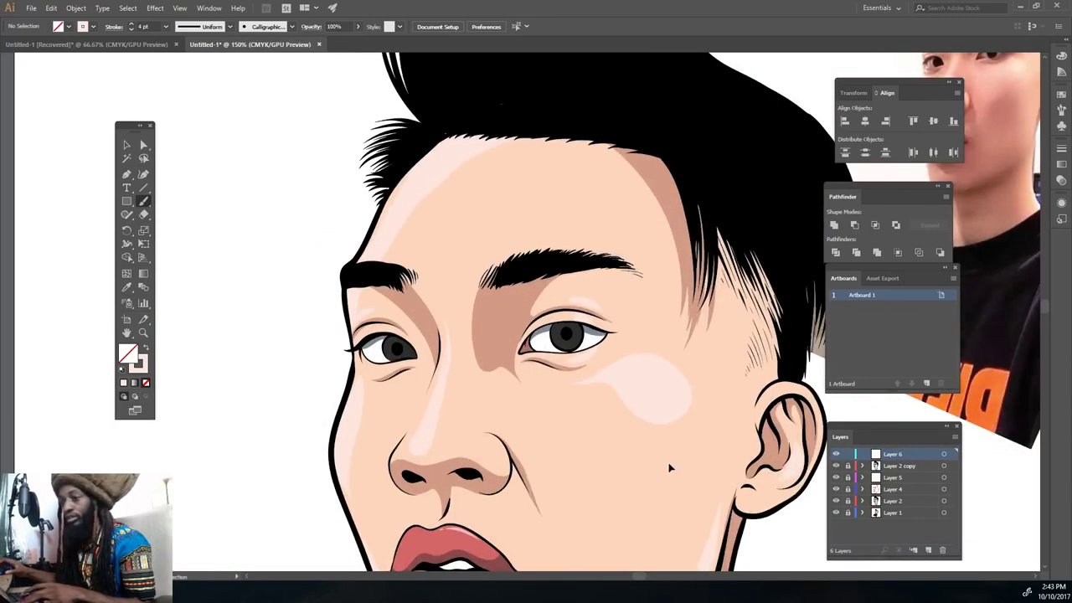
key(ctrl+plus)
Reset fill and stroke to defaults and set the stroke to dark brown 44220C
click(123, 369)
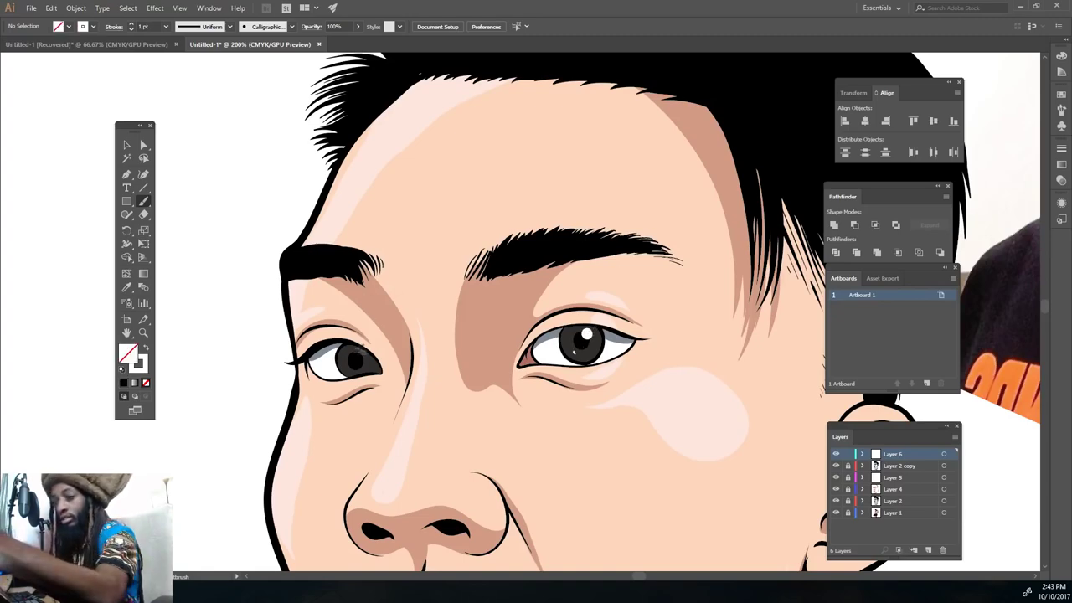
key(ctrl+minus)
key(ctrl+minus)
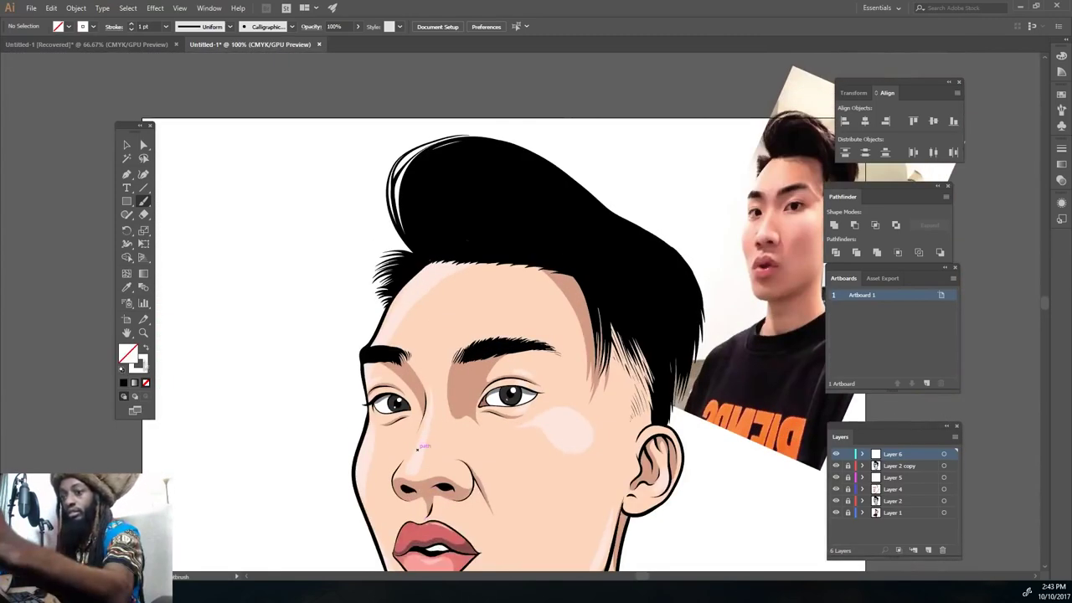
double_click(139, 364)
key(Return)
key(ctrl+plus)
key(ctrl+plus)
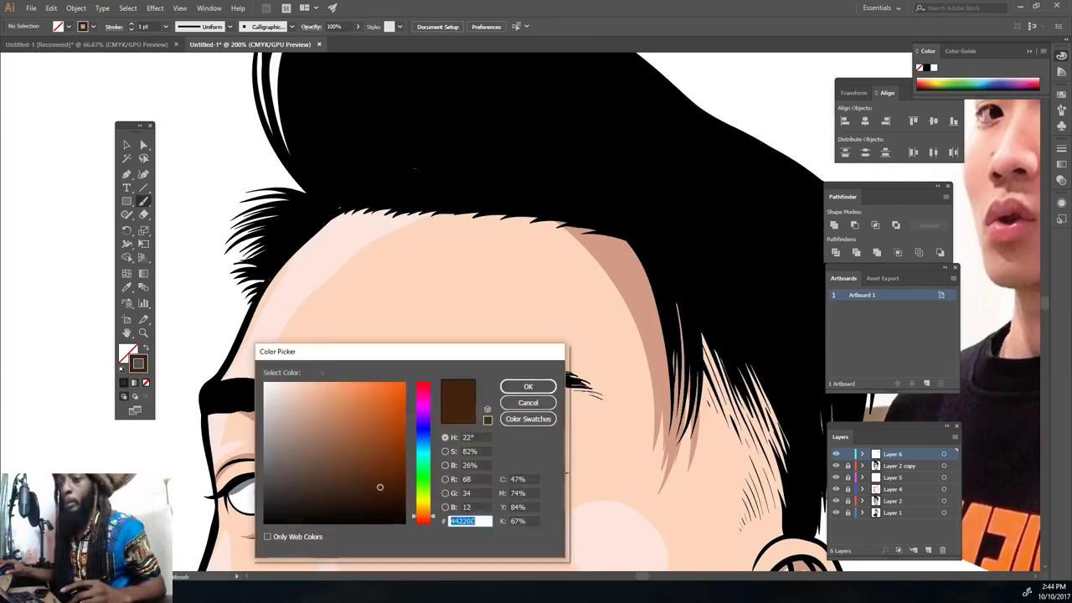
double_click(139, 364)
click(528, 386)
scroll(527, 386, up, 3)
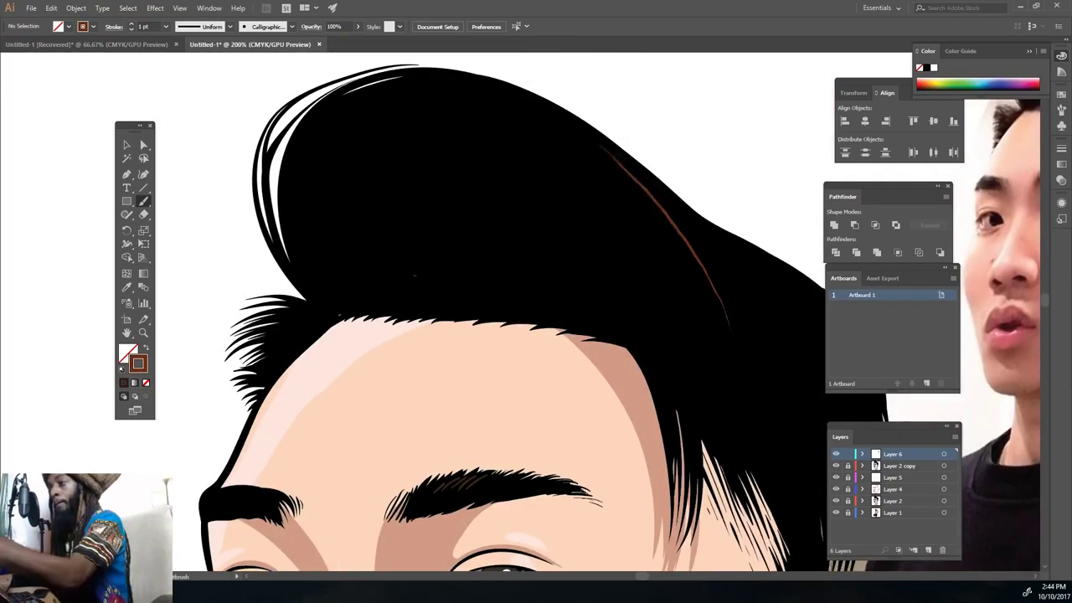
Brush thin brown strands across the top of the hair and hide the reference photo layer
drag(592, 140, 693, 294)
drag(502, 100, 645, 227)
mouse_move(521, 122)
mouse_down()
mouse_move(609, 209)
mouse_move(566, 175)
mouse_up()
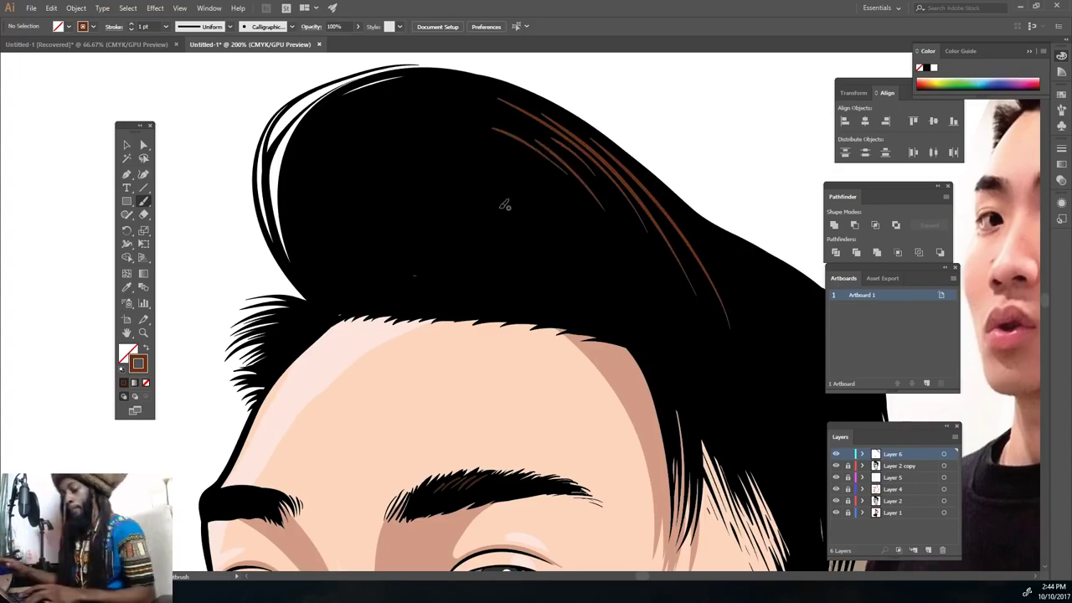
key(ctrl+0)
key(ctrl+plus)
key(ctrl+plus)
key(ctrl+plus)
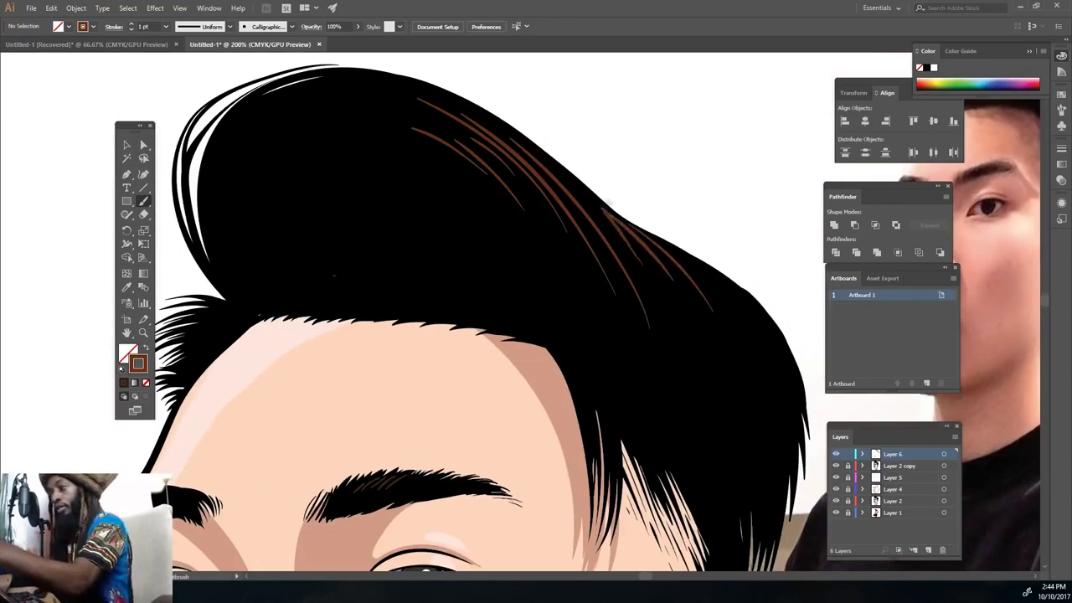
key(ctrl+minus)
key(ctrl+minus)
key(ctrl+minus)
key(ctrl+minus)
click(836, 512)
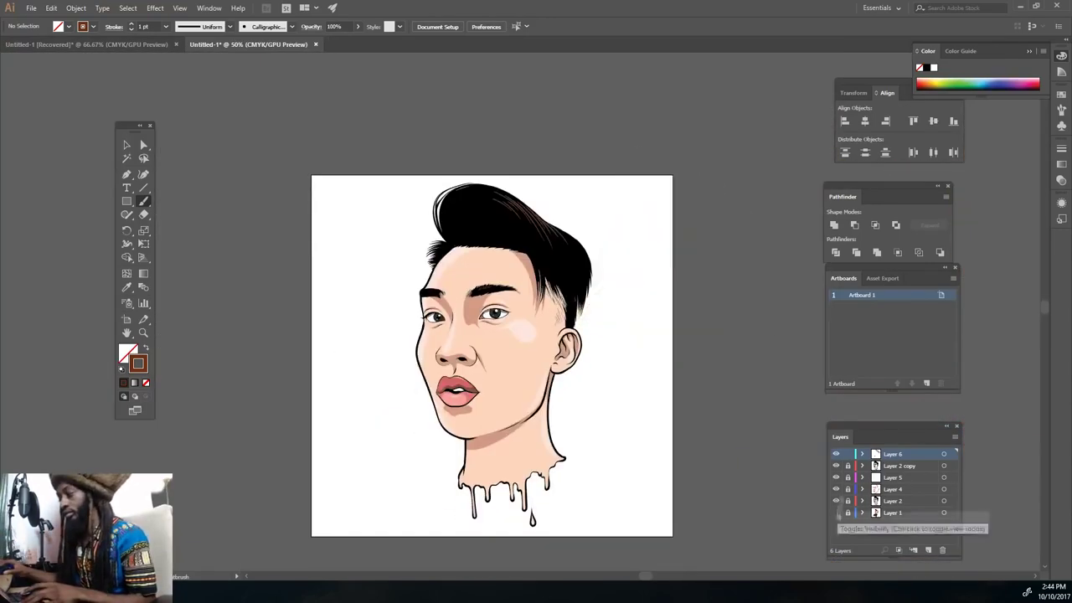
Add Layer 7 above the photo's Layer 1 and bring up the Swatches panel
click(928, 550)
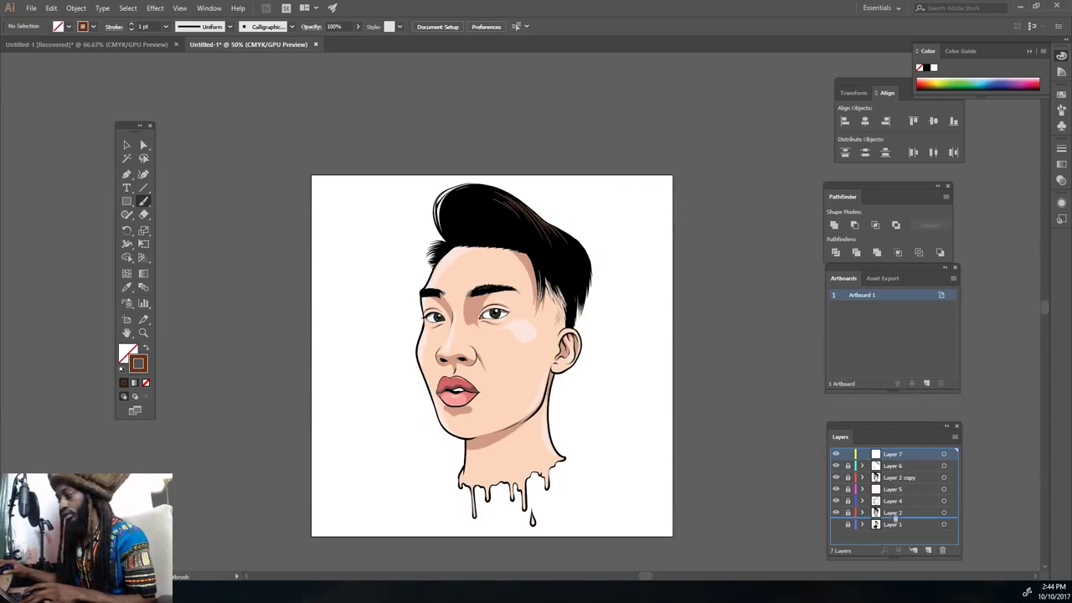
click(1060, 94)
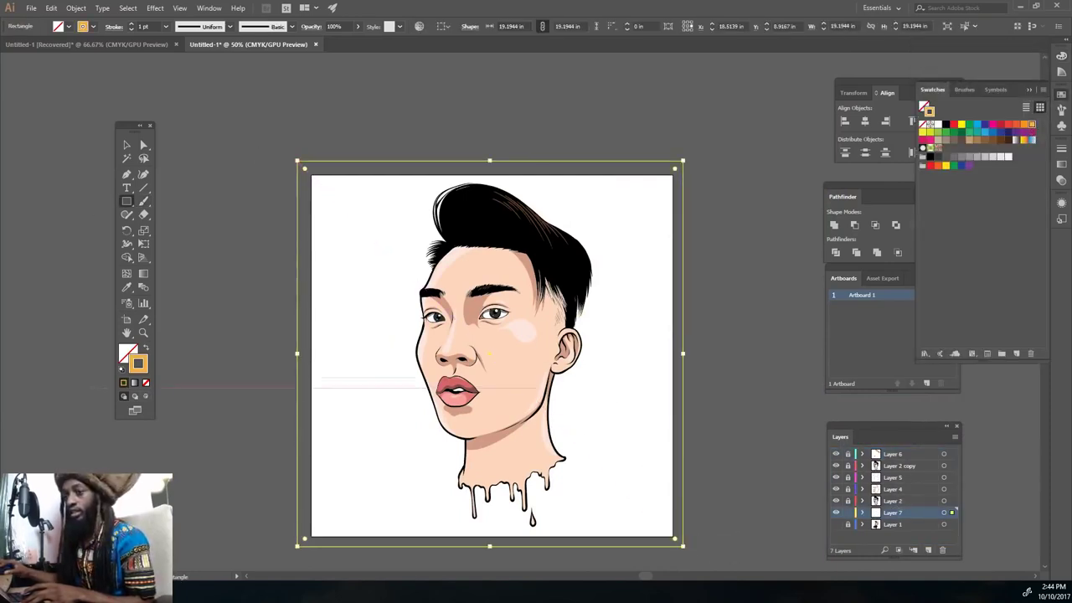